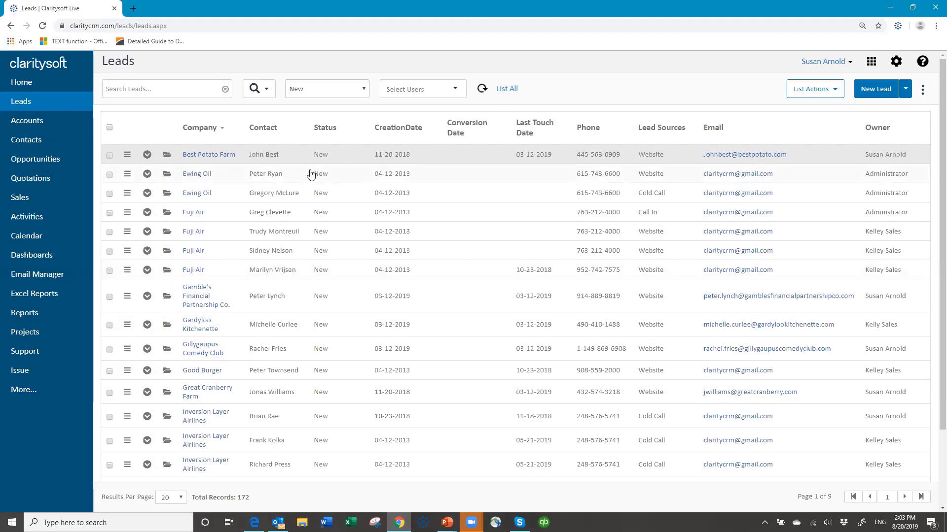
# Switch the Leads list to the 'New leads today' view
pyautogui.click(364, 94)
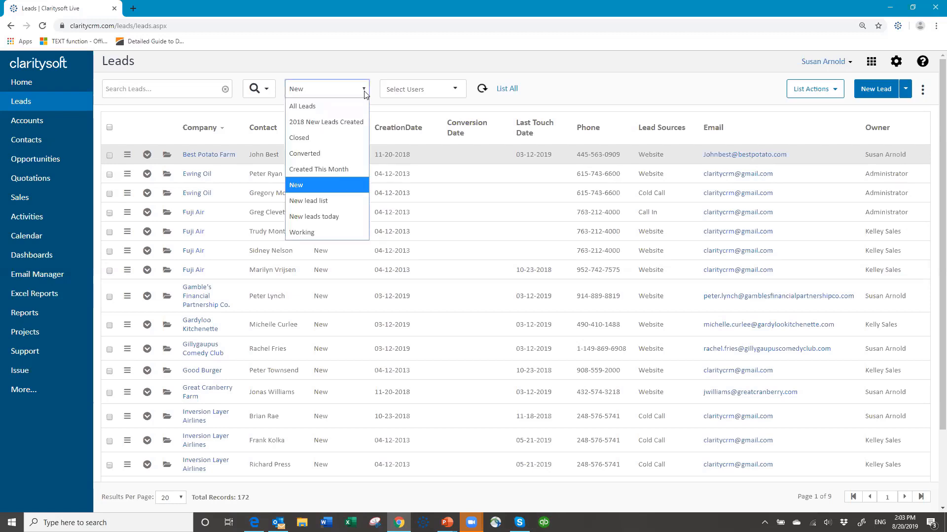
pyautogui.click(326, 222)
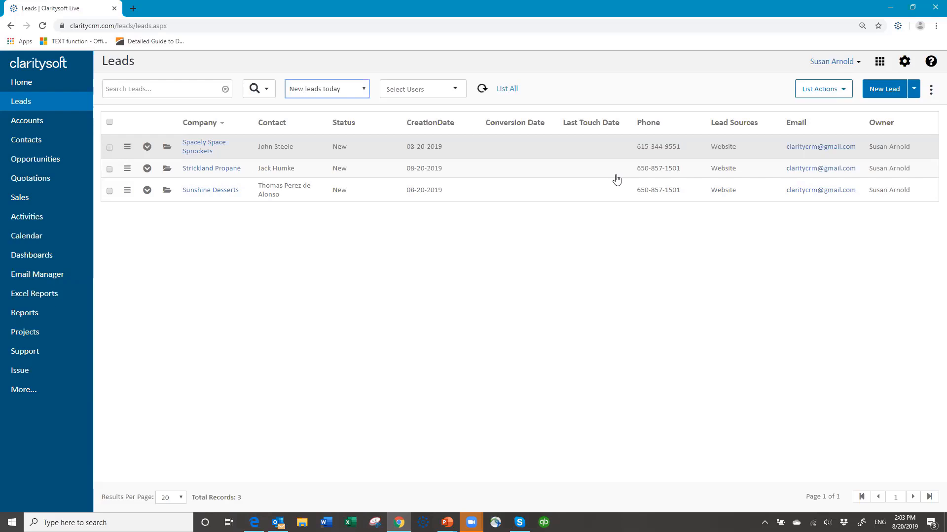
# In the settings tree, collapse Opportunities and Customization and go to Action Plans
pyautogui.click(904, 63)
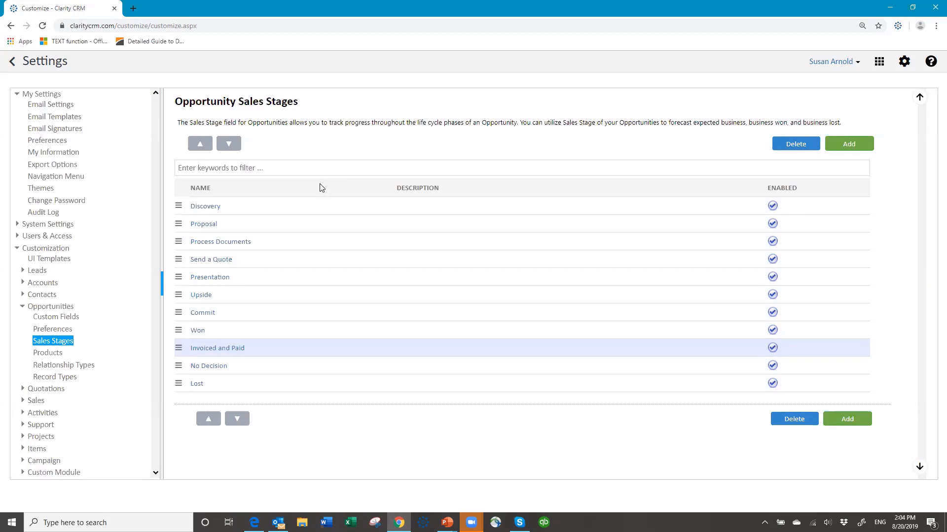
pyautogui.click(252, 226)
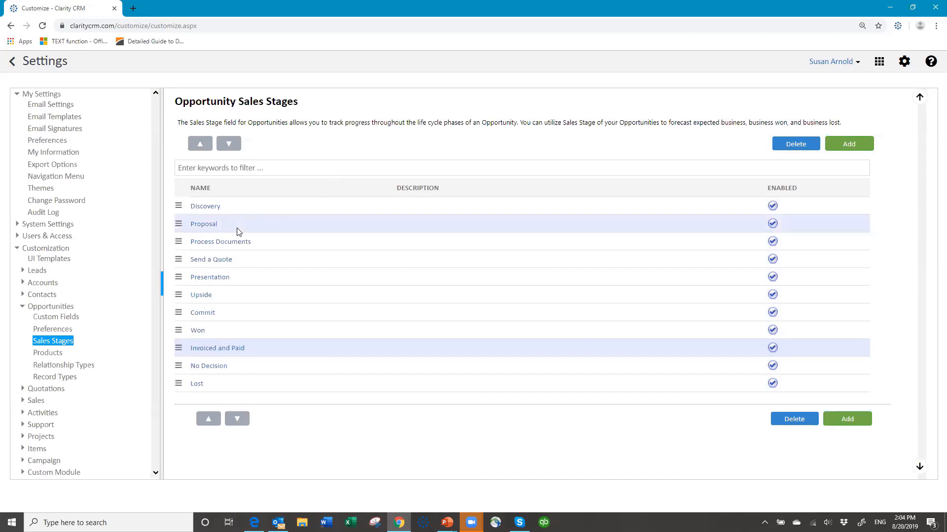
pyautogui.click(23, 307)
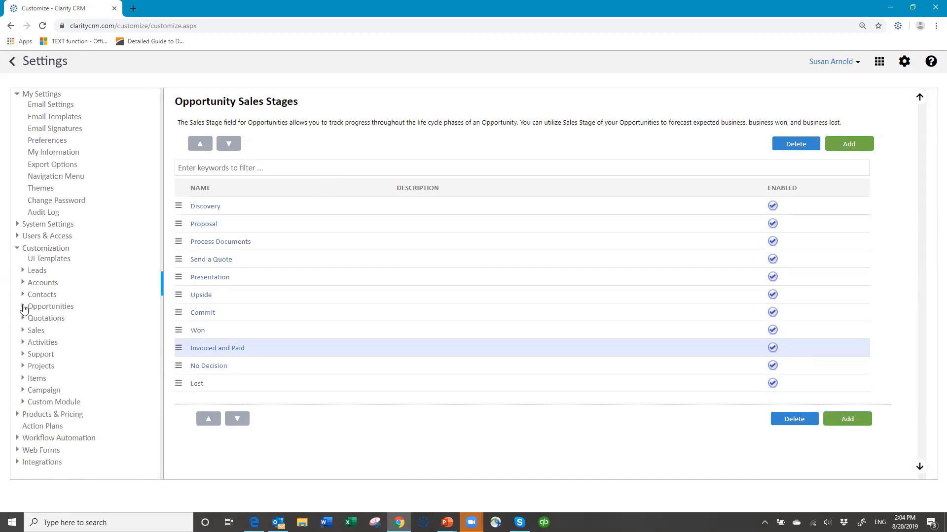
pyautogui.click(16, 250)
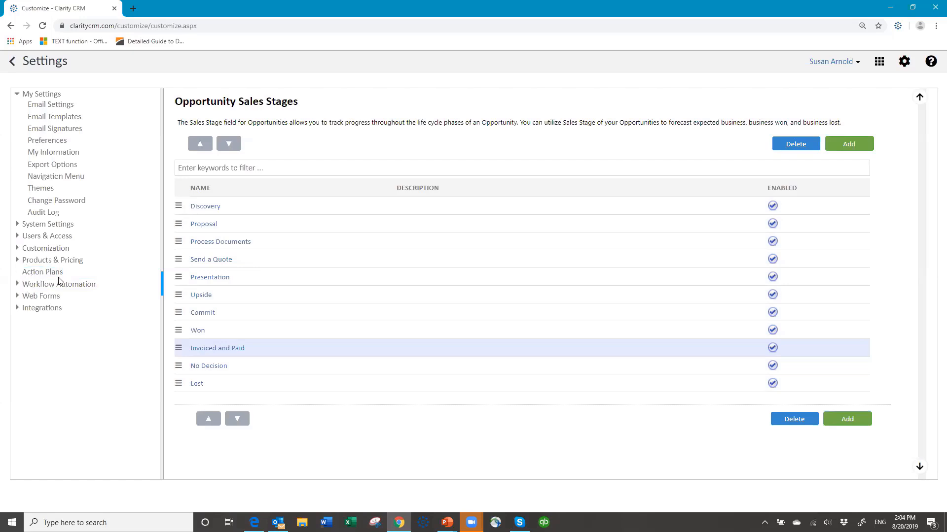
pyautogui.click(52, 274)
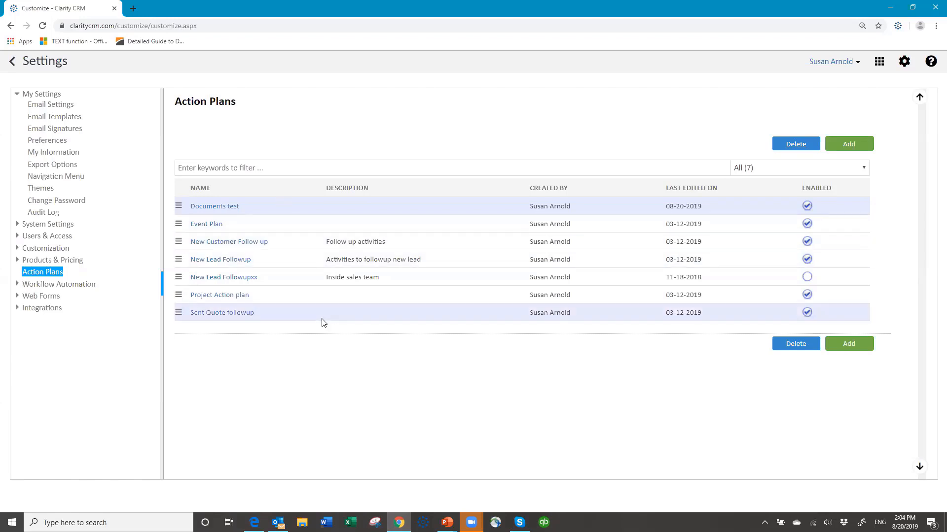
# Add a plan named 'New Leads Today Followup' with description 'activities to follow up on a new'
pyautogui.click(855, 144)
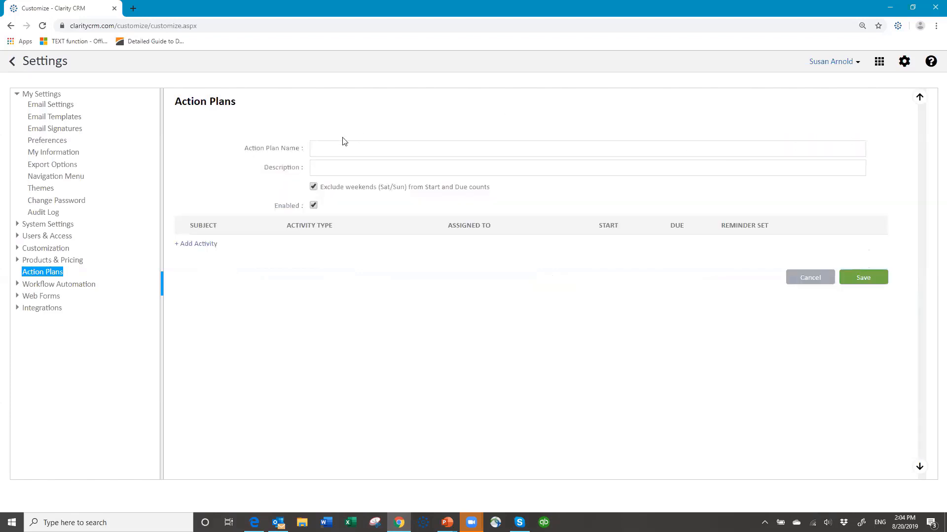
pyautogui.click(348, 149)
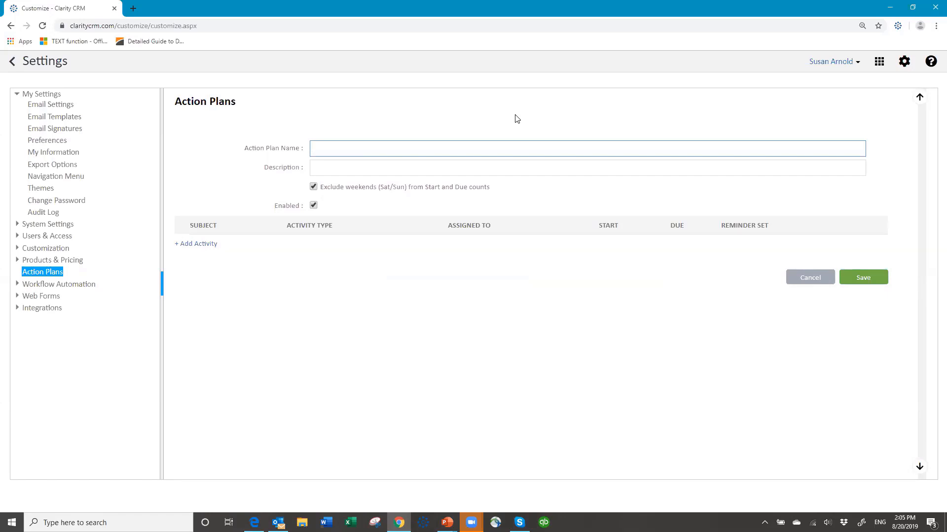
pyautogui.write('New Leads Today Followup')
pyautogui.click(357, 168)
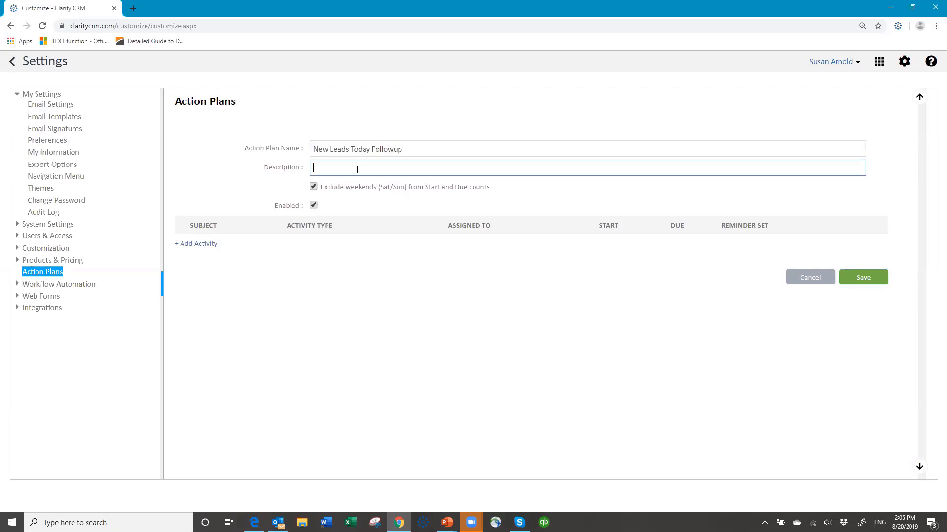
pyautogui.write('activities to follow up on a new')
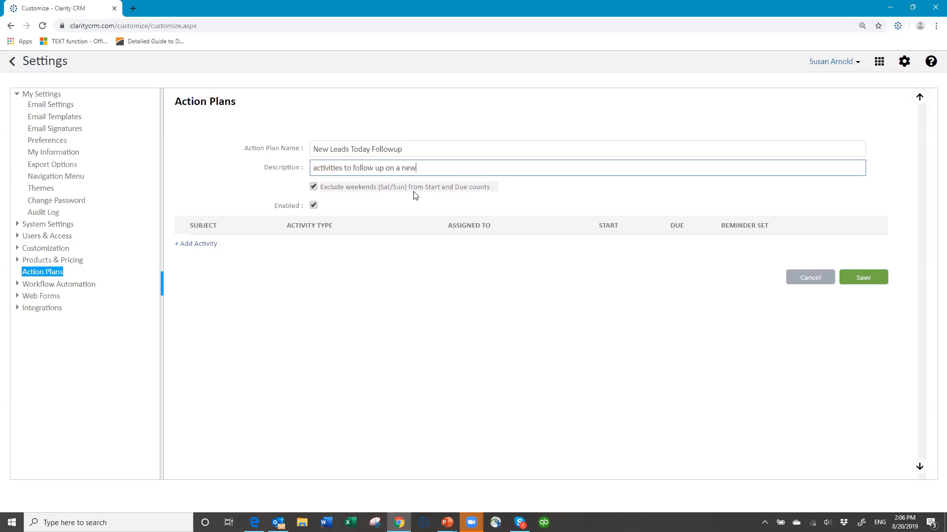
pyautogui.click(323, 189)
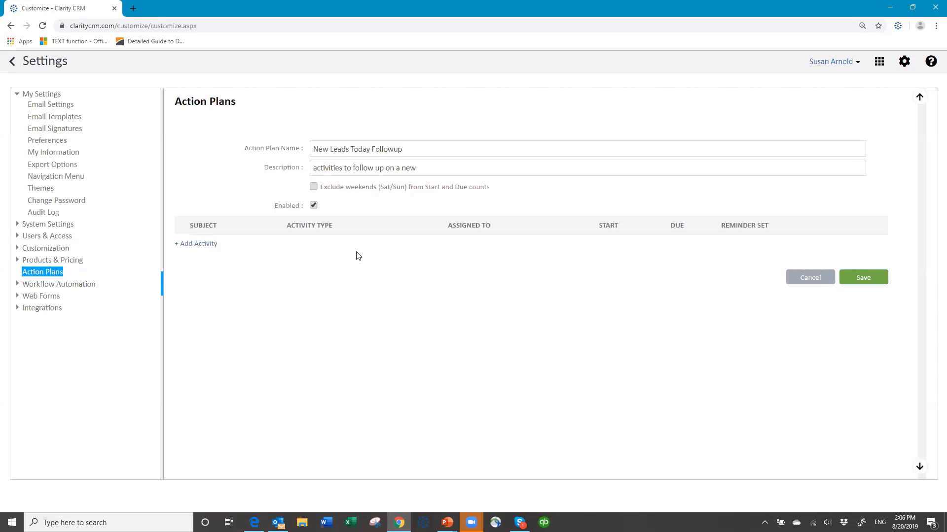
pyautogui.click(314, 187)
# Add an 'Initial Lead email' activity: type Email, Medium priority, assigned to (Record Owner)
pyautogui.click(193, 245)
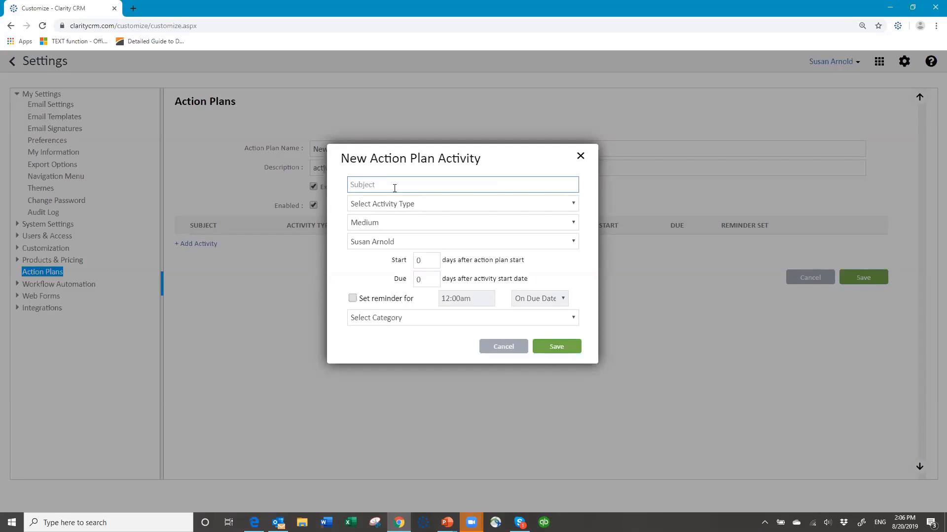
pyautogui.write('Initial Lead email')
pyautogui.click(434, 205)
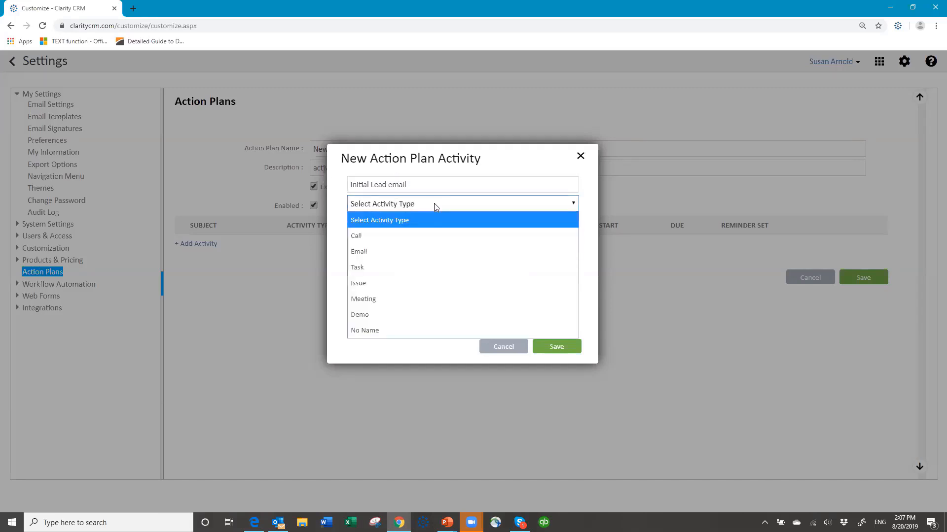
pyautogui.click(437, 251)
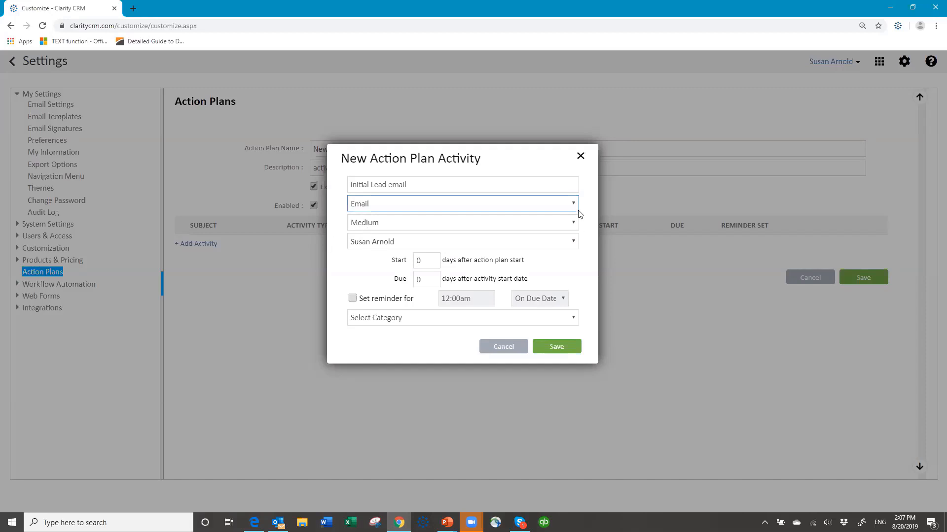
pyautogui.click(574, 223)
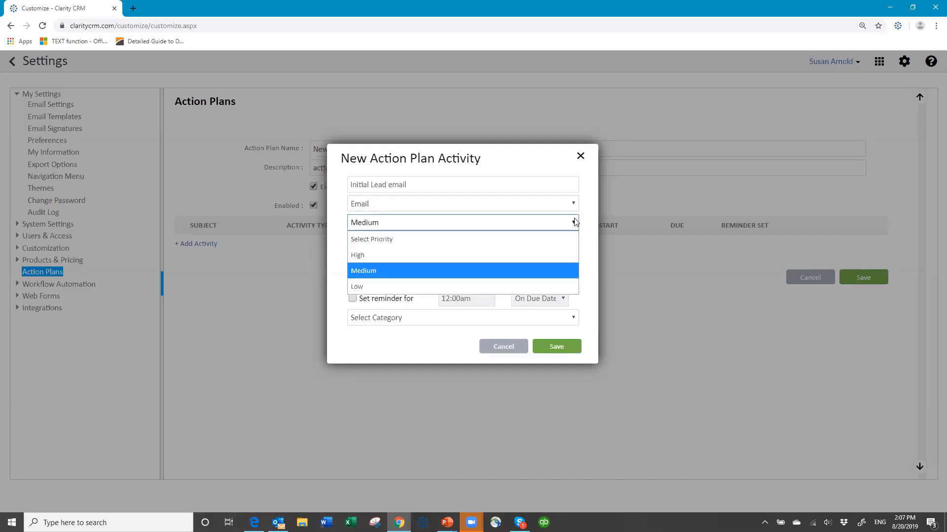
pyautogui.click(485, 222)
pyautogui.click(461, 244)
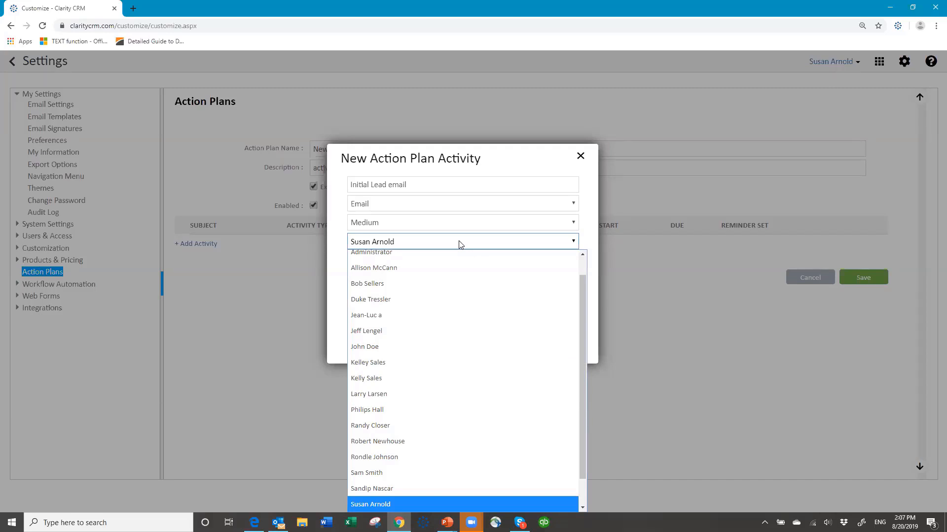
pyautogui.scroll(1, 434, 321)
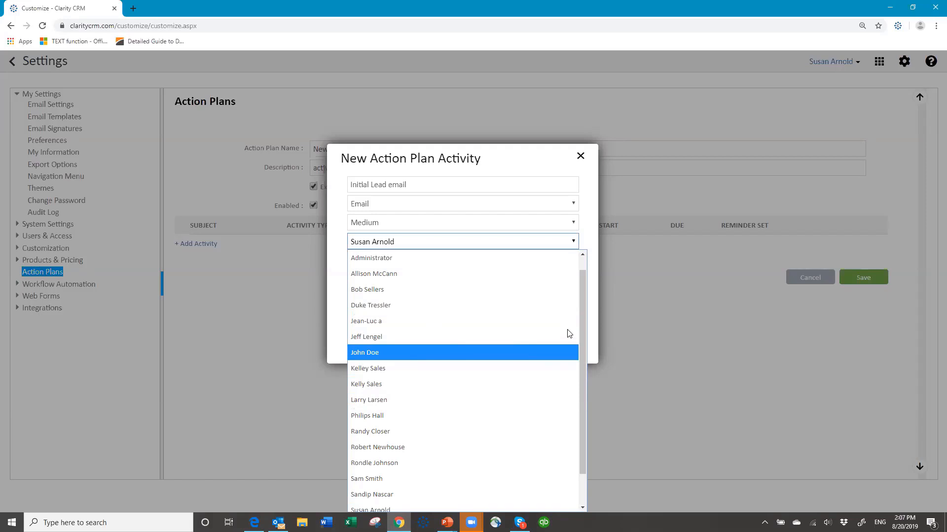
pyautogui.scroll(1, 582, 306)
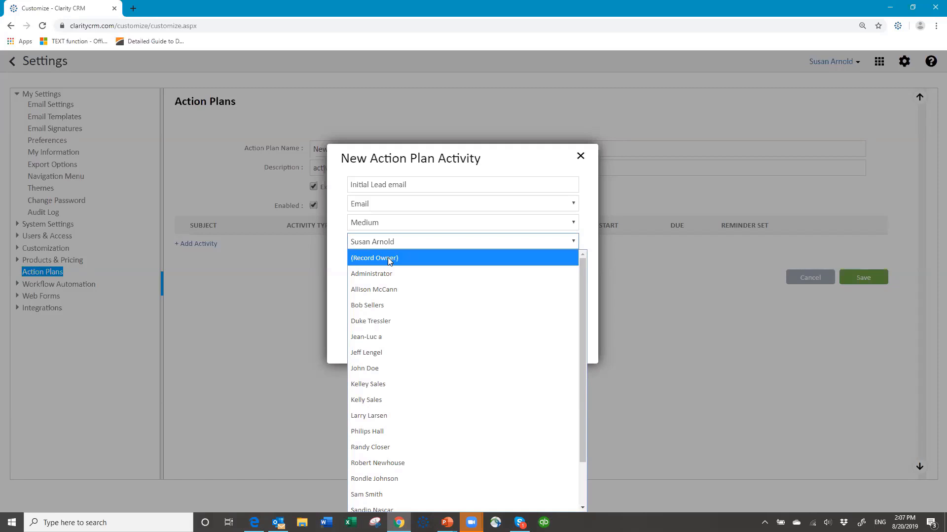
pyautogui.click(387, 258)
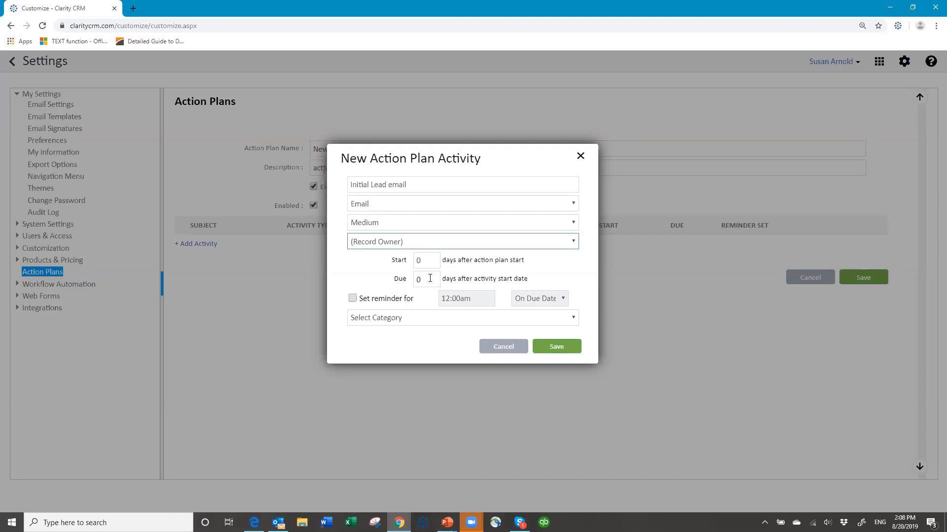
# Make the email due 1 day after start, reminder off, category Customer Related, and save it
pyautogui.click(425, 260)
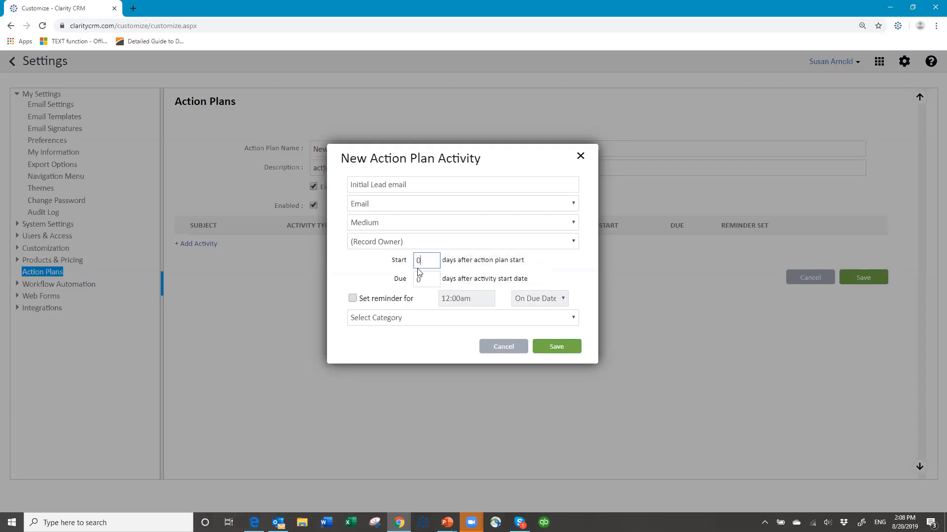
pyautogui.click(435, 281)
pyautogui.press('BackSpace')
pyautogui.write('1')
pyautogui.click(352, 299)
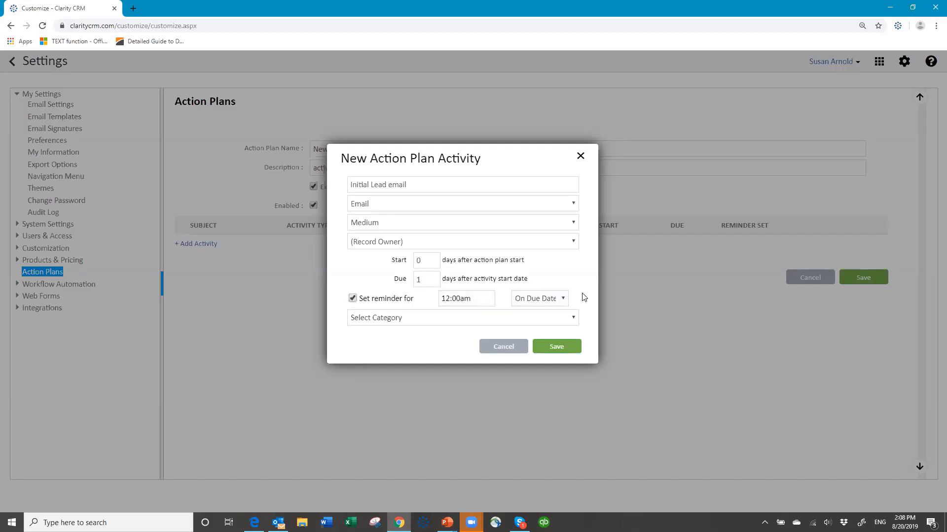
pyautogui.click(563, 300)
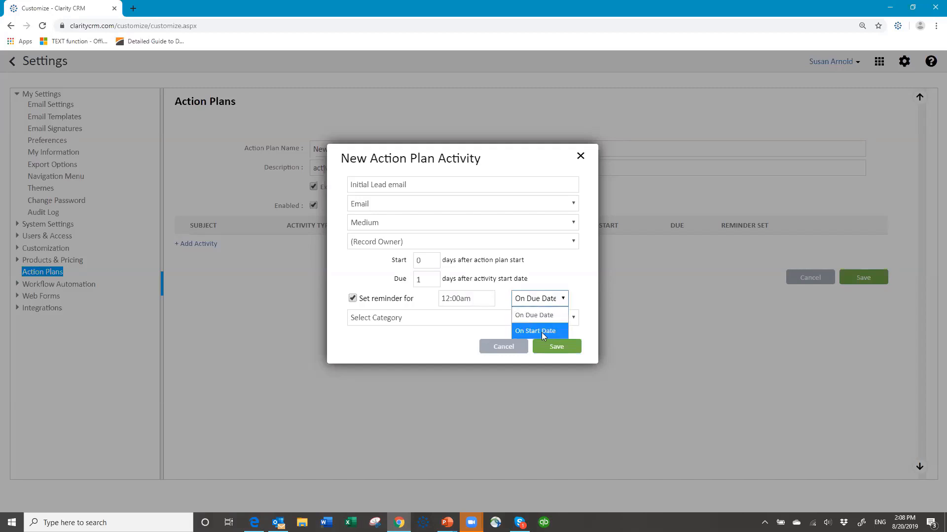
pyautogui.click(351, 299)
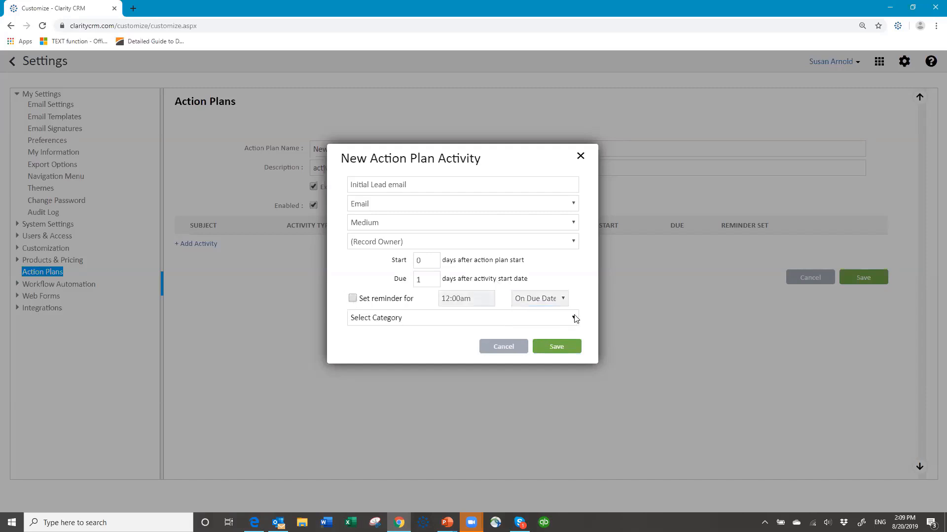
pyautogui.click(574, 319)
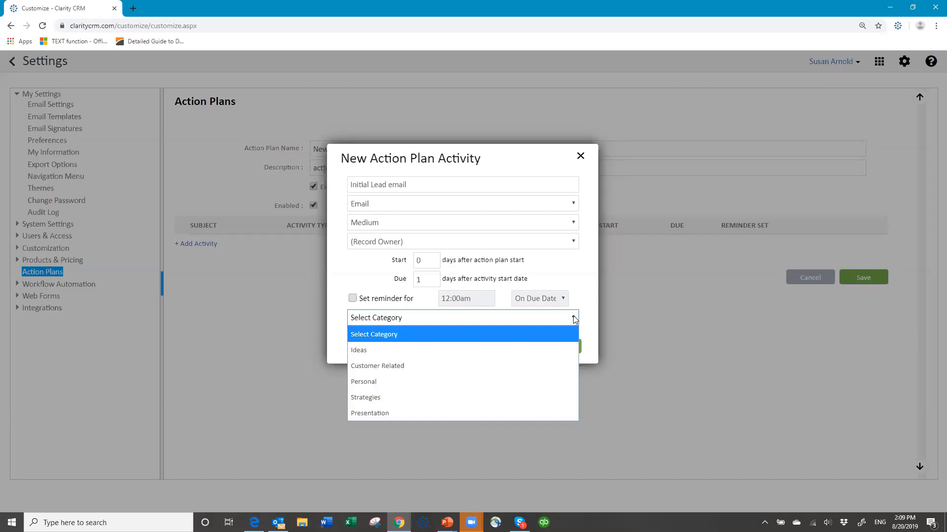
pyautogui.click(415, 367)
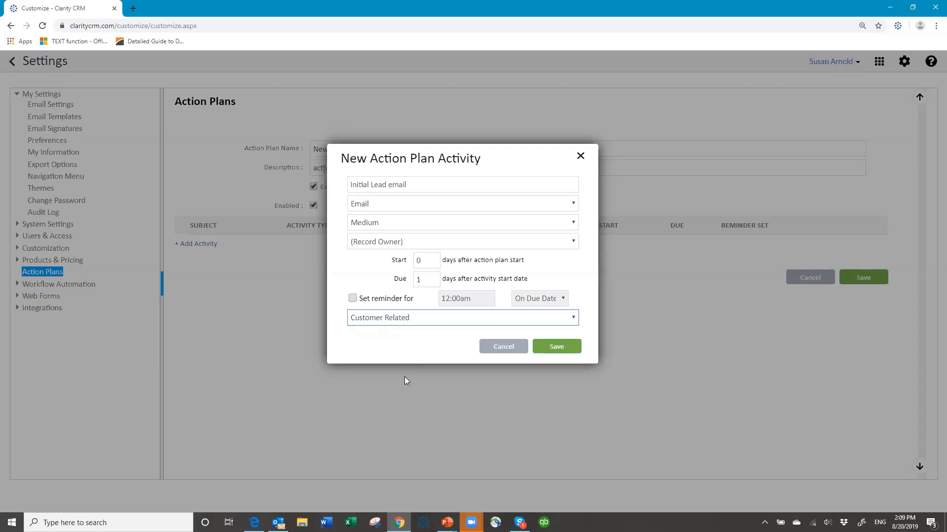
pyautogui.click(557, 347)
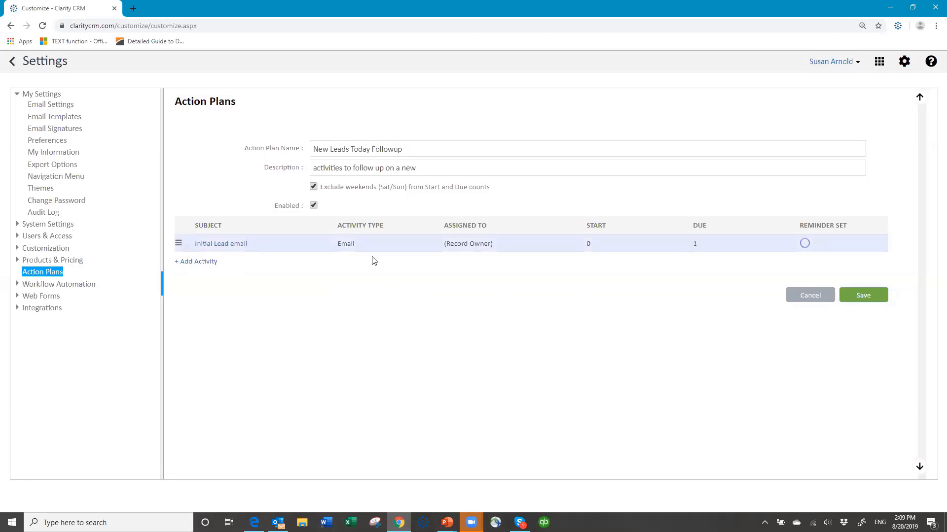
# Add a 'Phone call after initial email' activity as a Call assigned to (Record Owner)
pyautogui.click(180, 266)
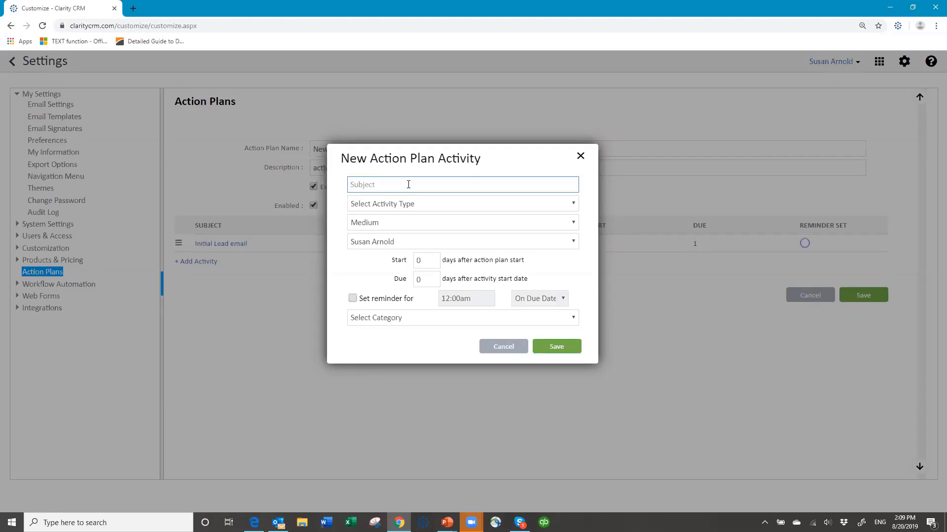
pyautogui.write('Phone call after initial email')
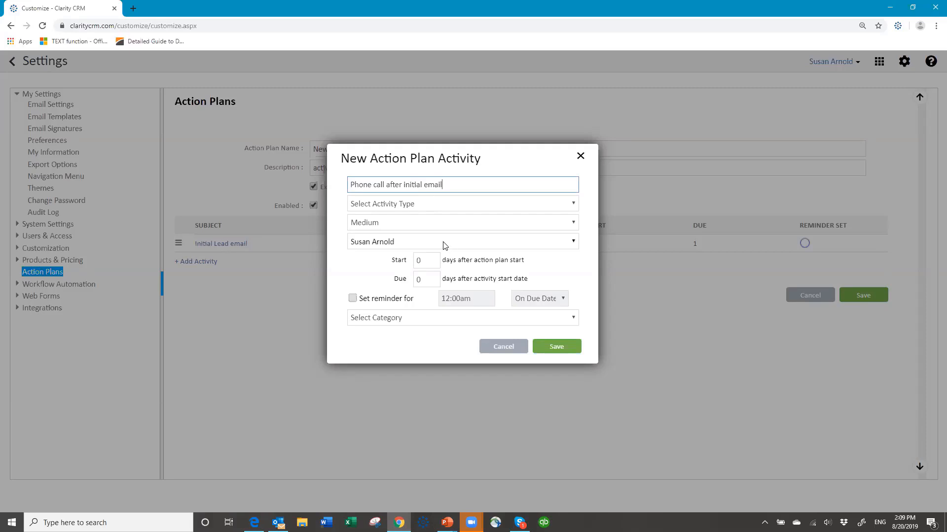
pyautogui.click(413, 203)
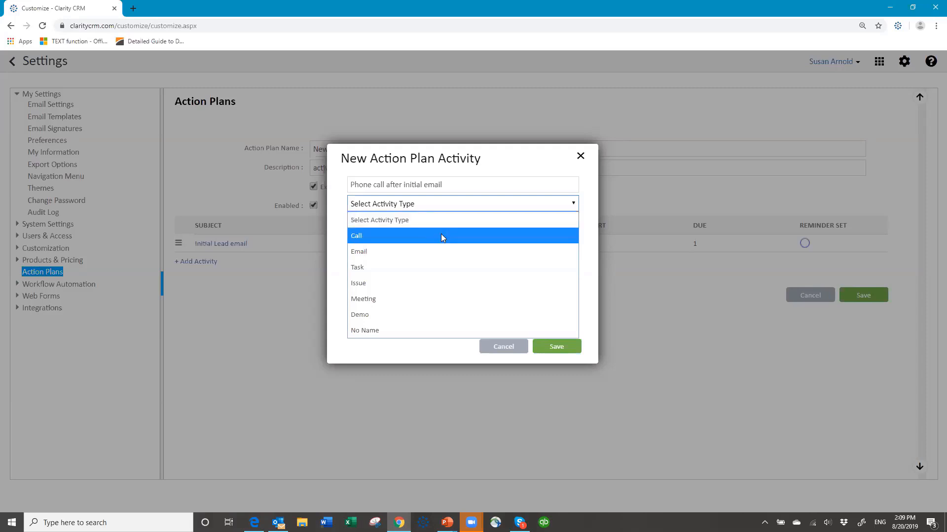
pyautogui.click(440, 235)
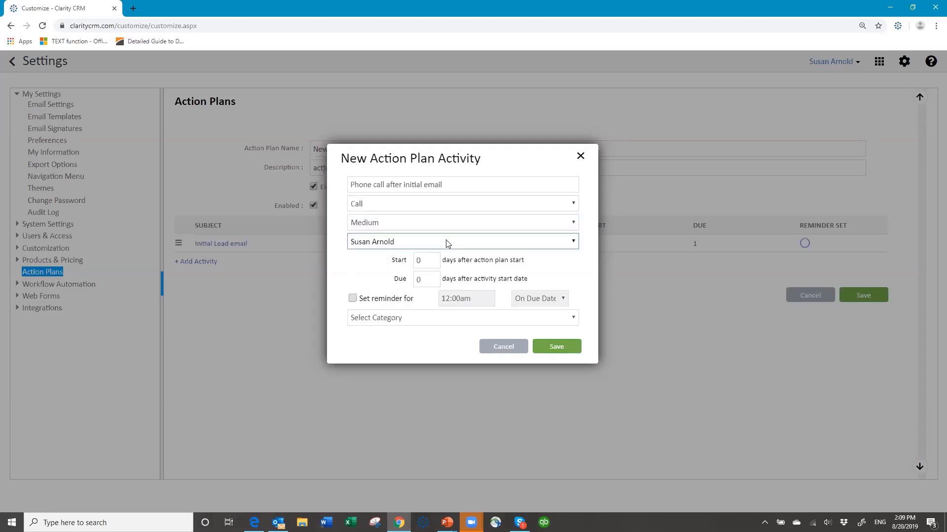
pyautogui.click(503, 242)
pyautogui.scroll(1, 580, 291)
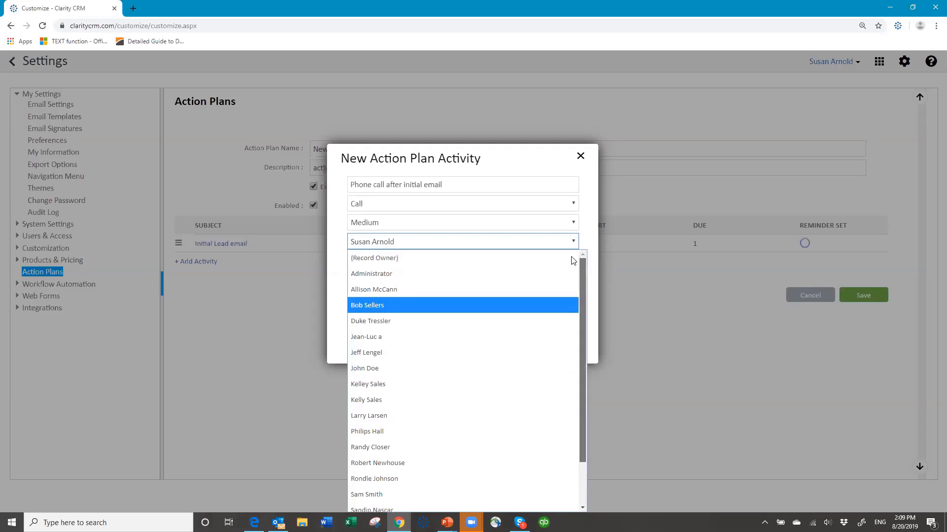
pyautogui.click(395, 258)
# Set the call to start day 2, due day 4, category Customer Related, and save it
pyautogui.doubleClick(427, 260)
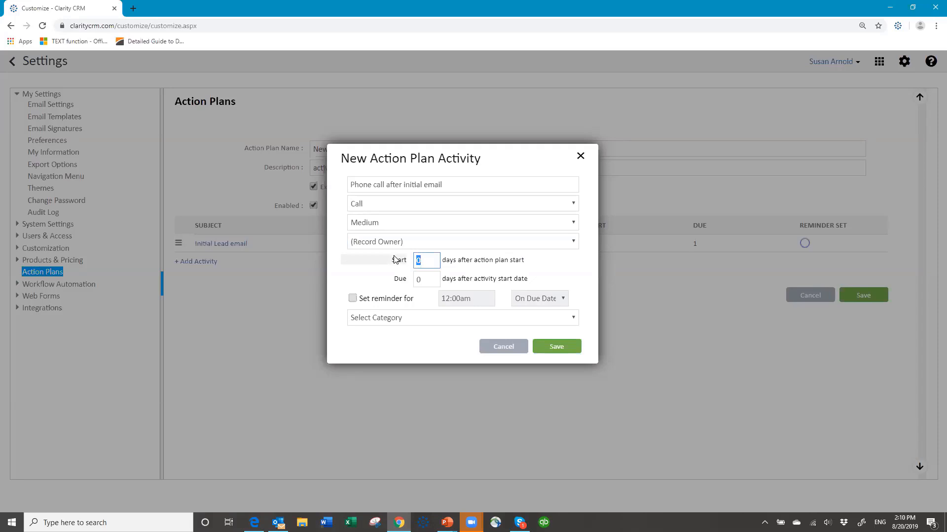
pyautogui.write('2')
pyautogui.press('Tab')
pyautogui.write('4')
pyautogui.click(424, 318)
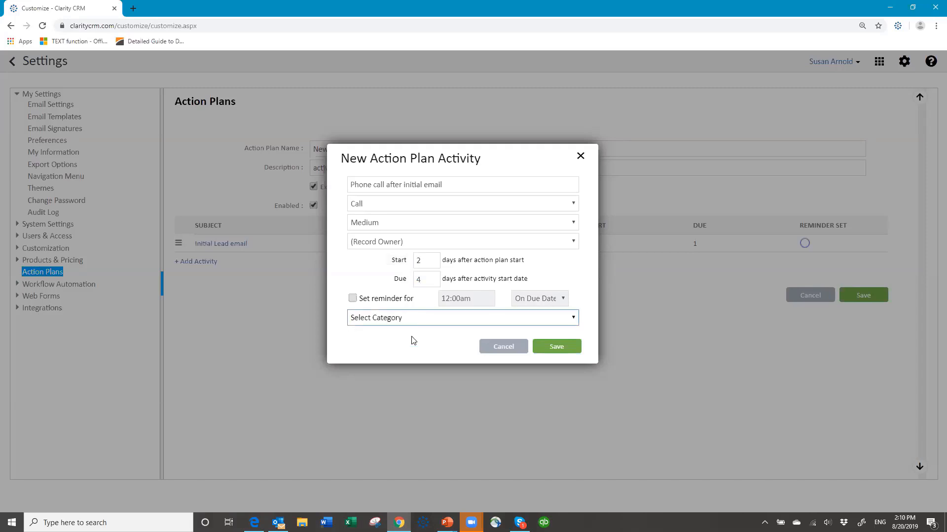
pyautogui.click(403, 365)
pyautogui.click(548, 346)
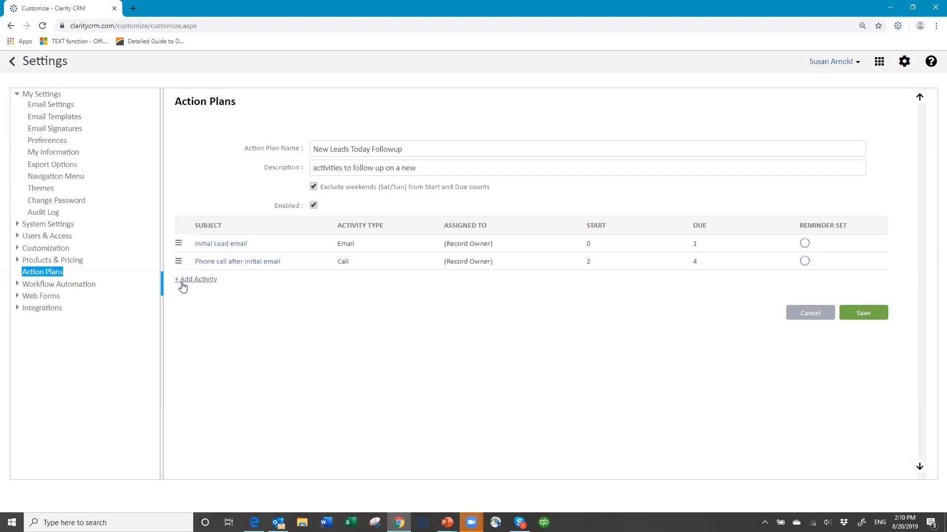
pyautogui.click(184, 282)
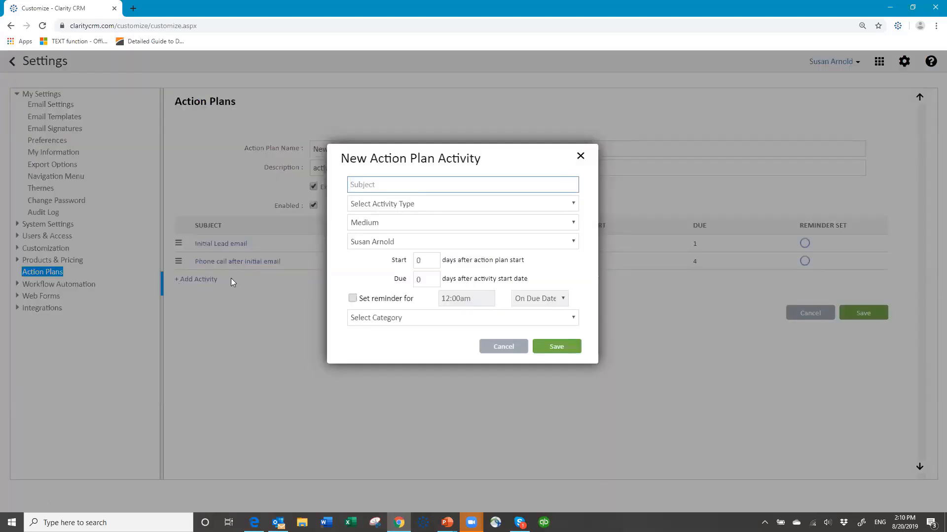
# Enter the subject 'Send Lead second email' and make the activity an Email
pyautogui.write('Send second email')
pyautogui.press('Tab')
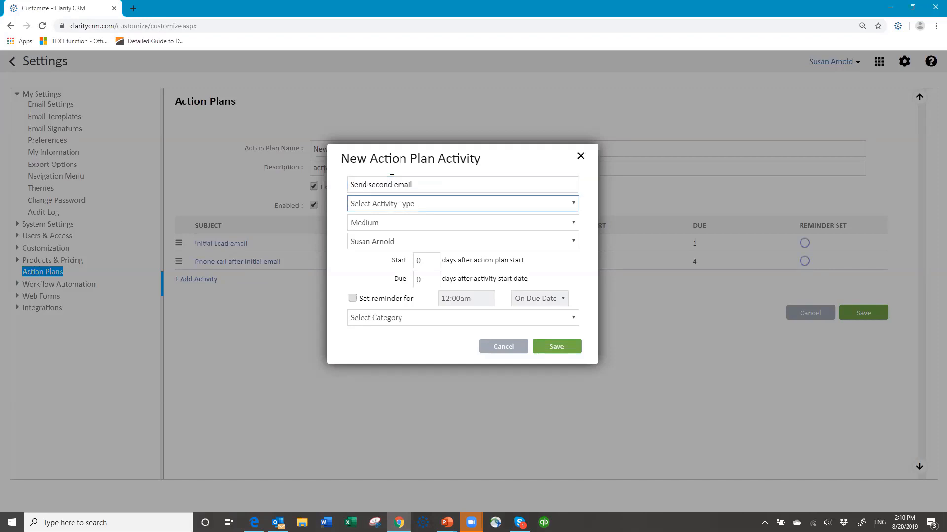
pyautogui.click(434, 202)
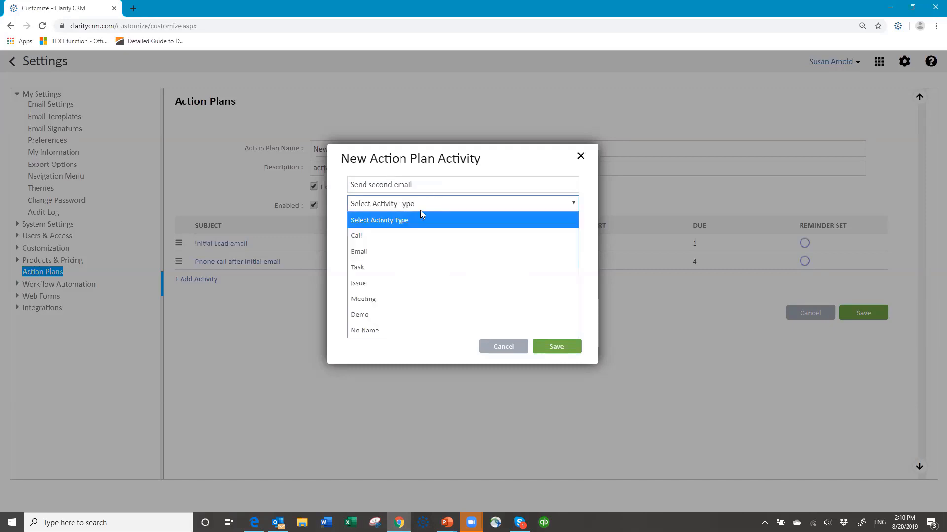
pyautogui.click(420, 250)
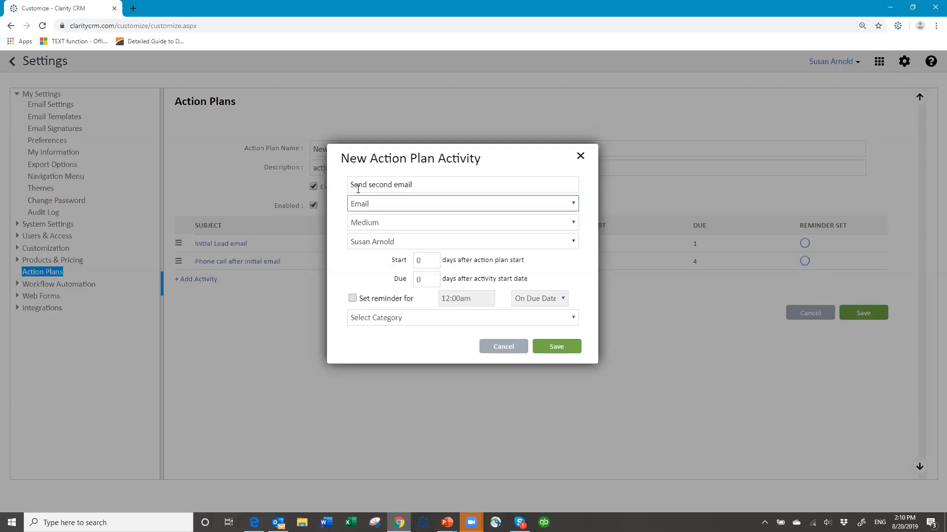
pyautogui.click(392, 181)
pyautogui.write('Lead')
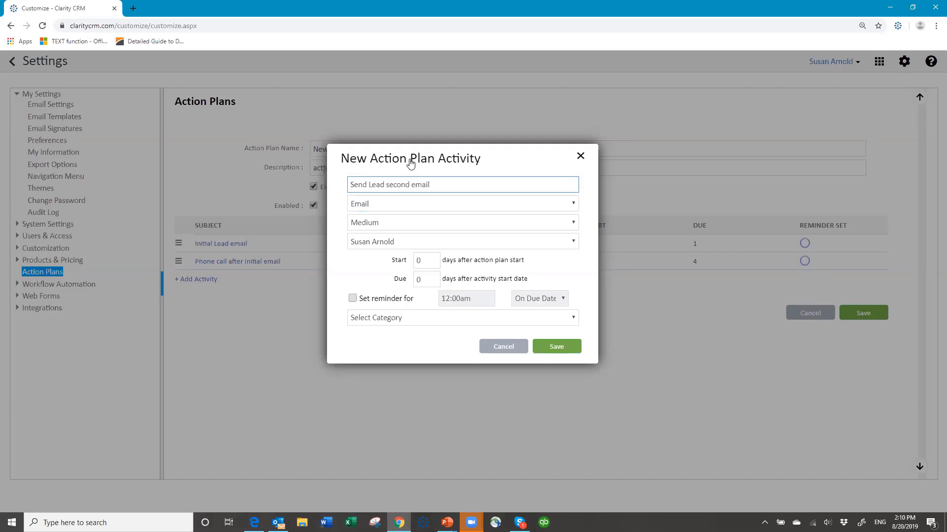
# Assign it to (Record Owner), start day 7, due day 10, Customer Related, and save
pyautogui.click(401, 243)
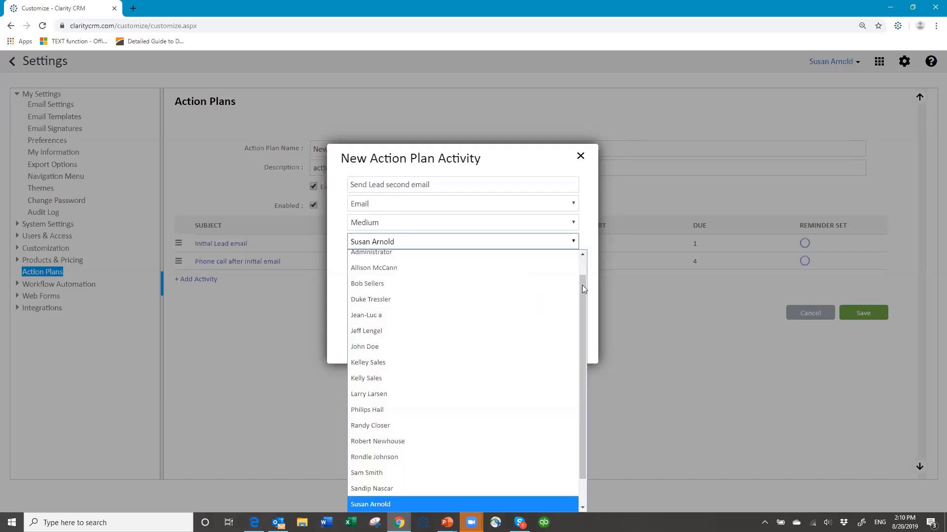
pyautogui.scroll(1, 543, 279)
pyautogui.scroll(1, 456, 271)
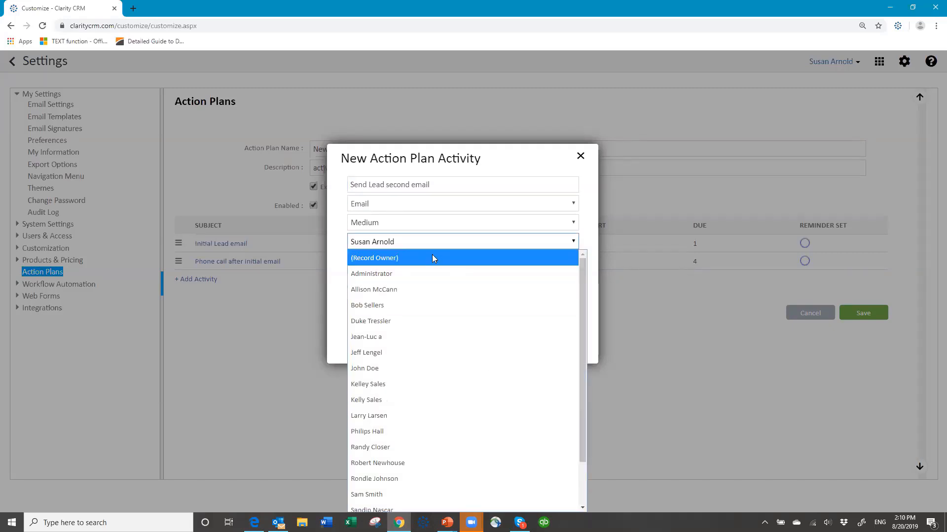
pyautogui.click(432, 258)
pyautogui.click(431, 257)
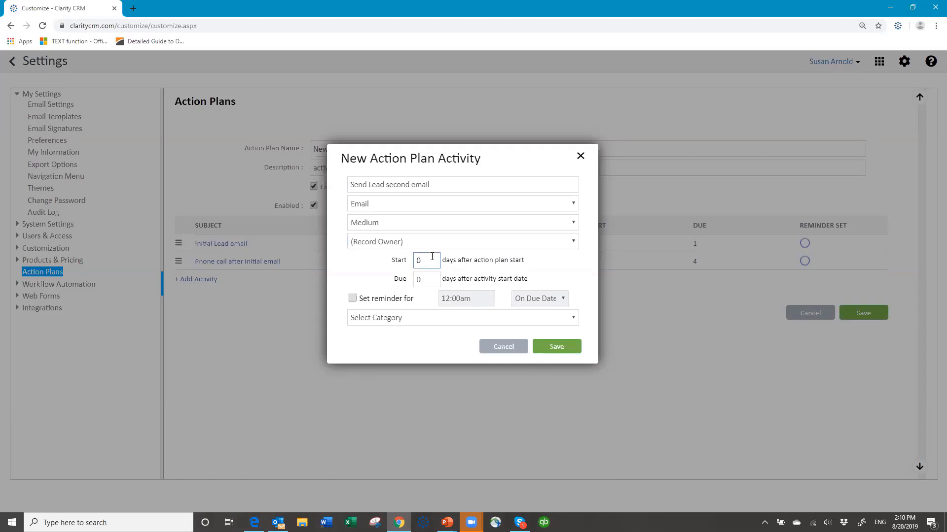
pyautogui.press('BackSpace')
pyautogui.write('7')
pyautogui.press('Tab')
pyautogui.write('10')
pyautogui.click(462, 320)
pyautogui.click(427, 366)
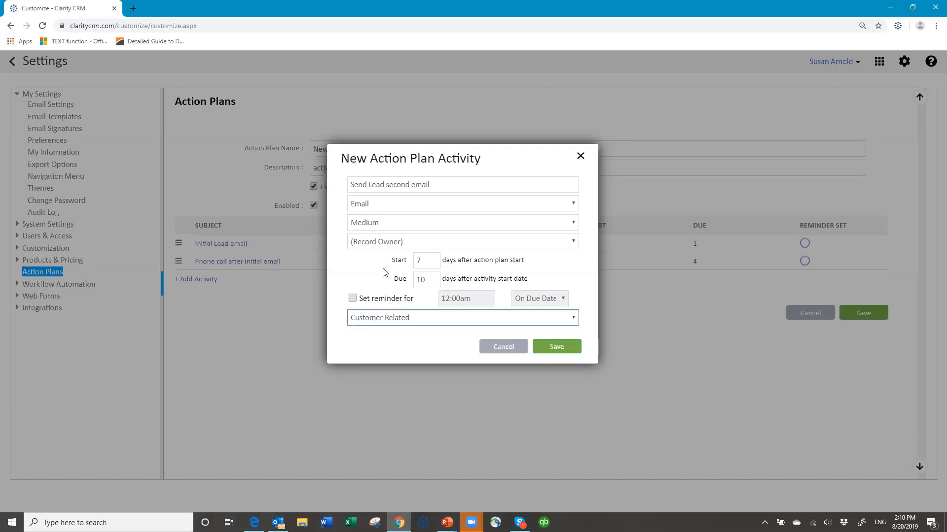
pyautogui.click(555, 349)
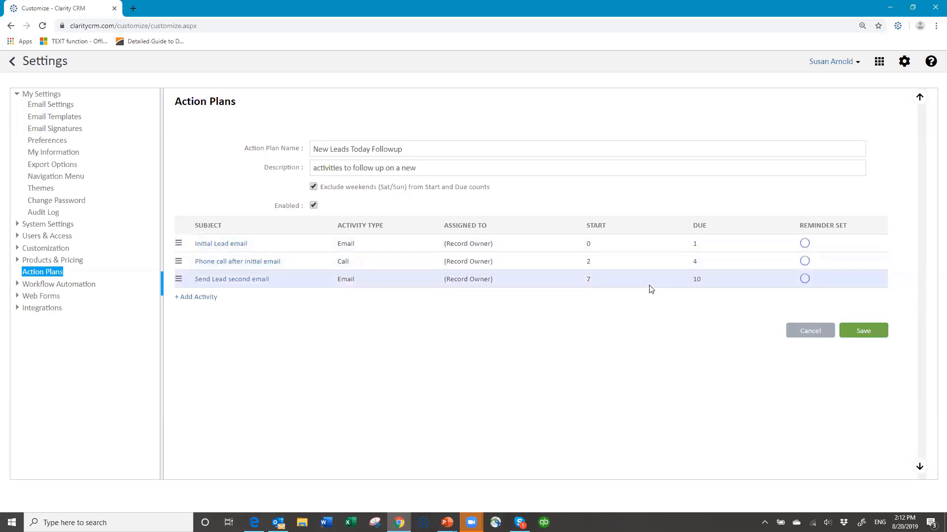
# Save the New Leads Today Followup action plan with its three activities
pyautogui.click(863, 332)
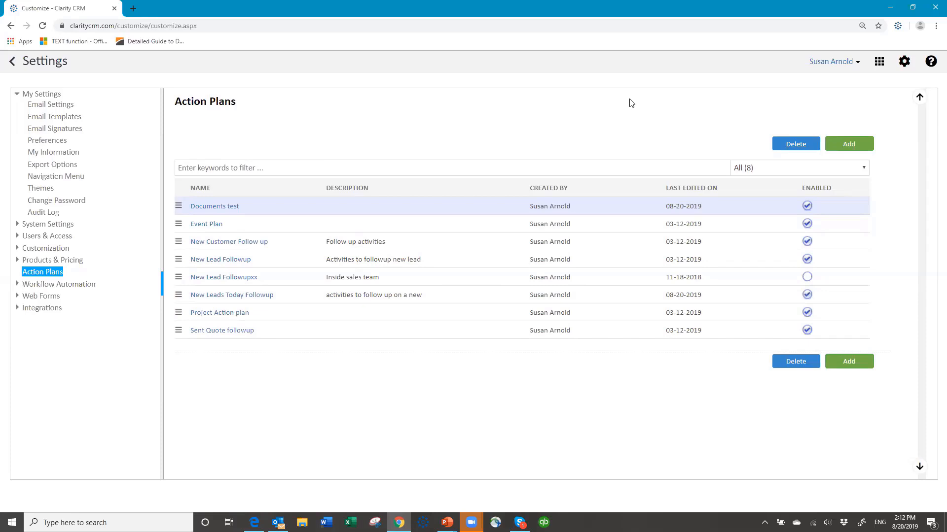
# Log out from the account menu and sign back in with the account password
pyautogui.click(858, 64)
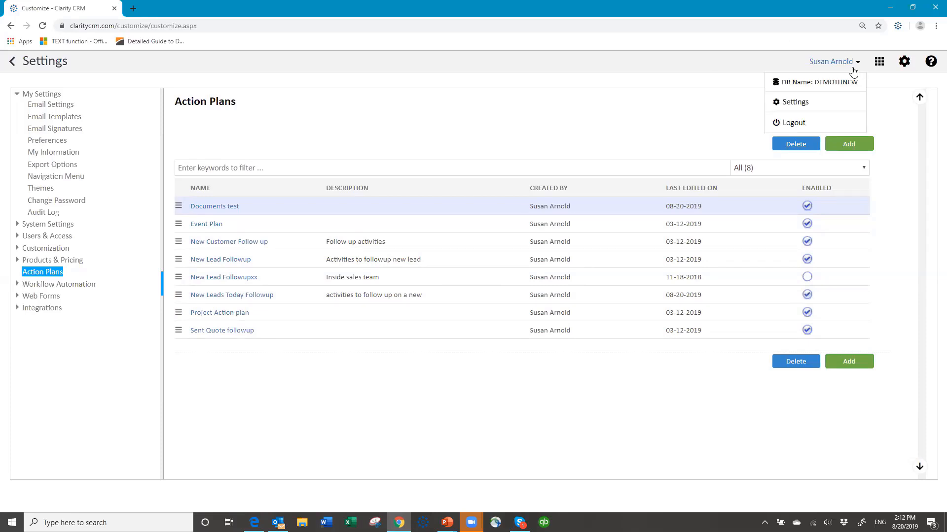
pyautogui.click(821, 121)
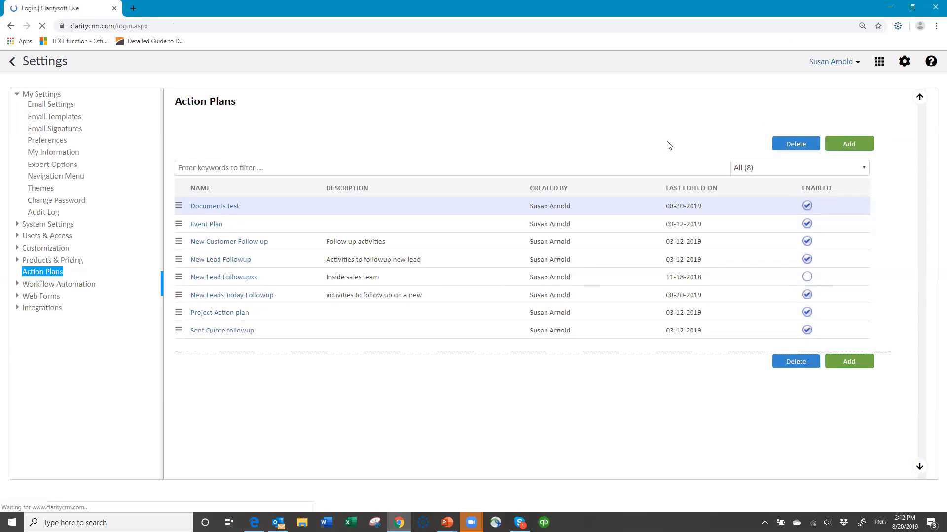
pyautogui.write('*****')
pyautogui.press('Return')
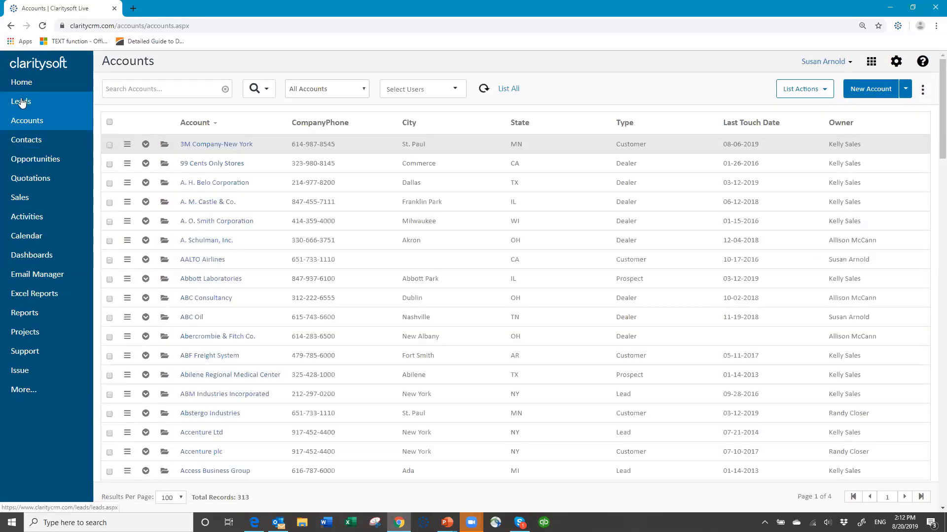
# Open Advanced Search on the Leads list and show its Time Filter tab
pyautogui.click(26, 108)
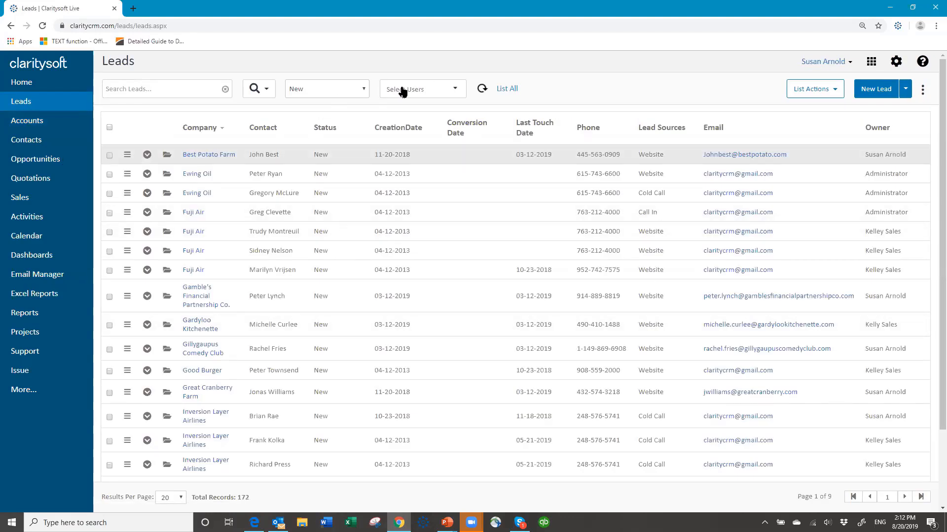
pyautogui.click(266, 92)
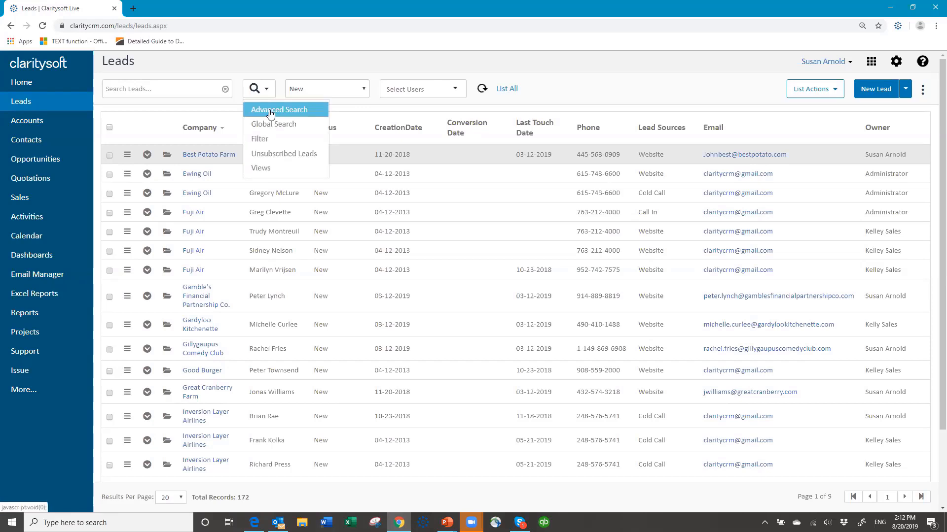
pyautogui.click(269, 110)
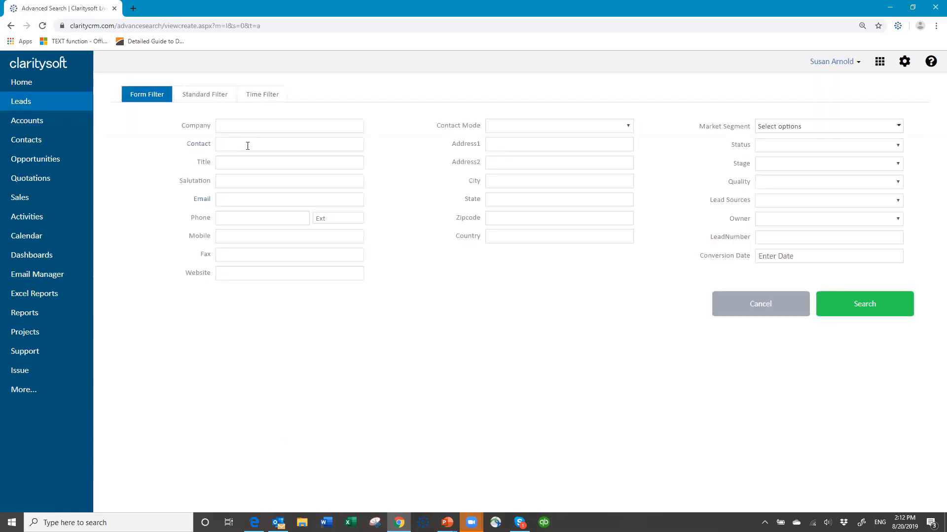
pyautogui.click(266, 97)
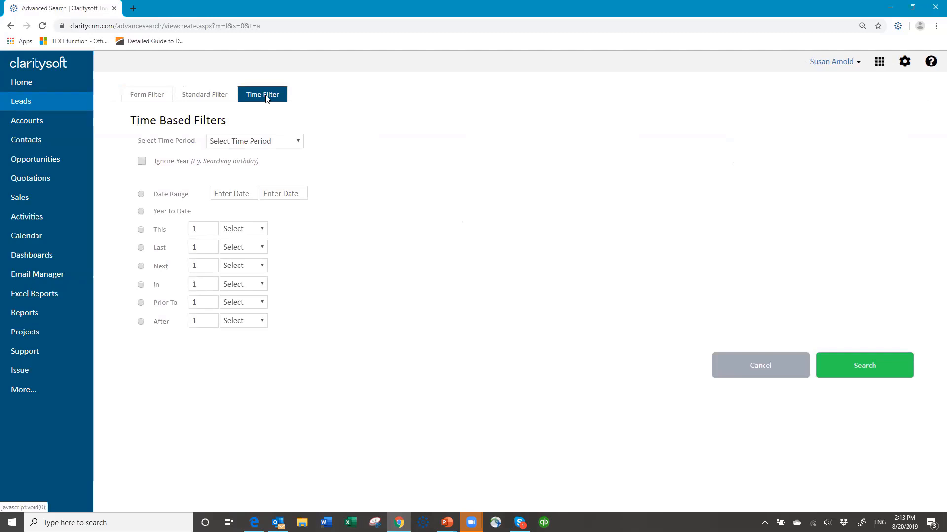
# Filter leads to CreationDate in the current Day and run the search
pyautogui.click(298, 142)
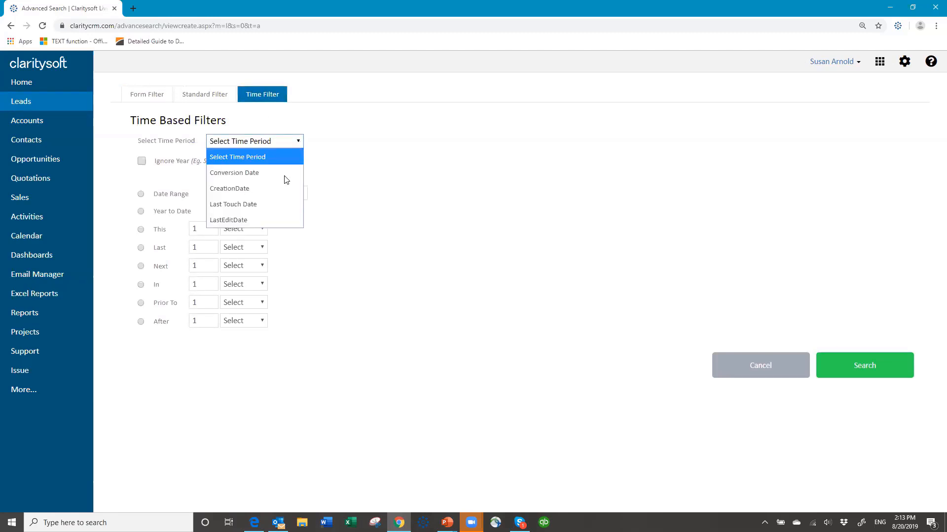
pyautogui.click(280, 188)
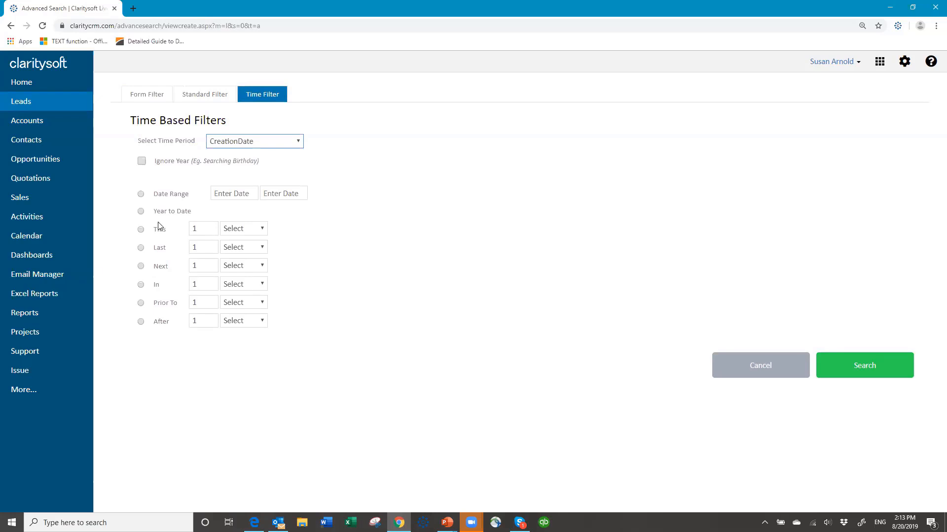
pyautogui.click(141, 230)
pyautogui.click(155, 234)
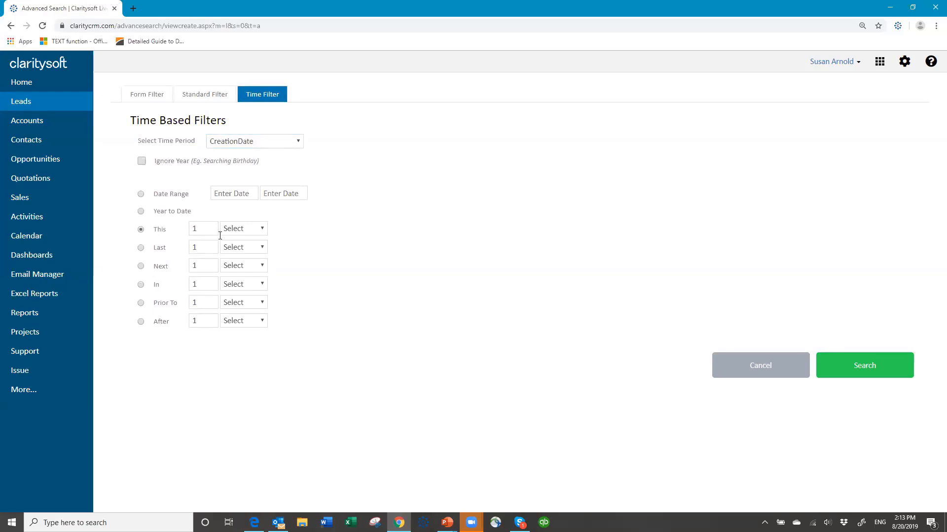
pyautogui.click(263, 230)
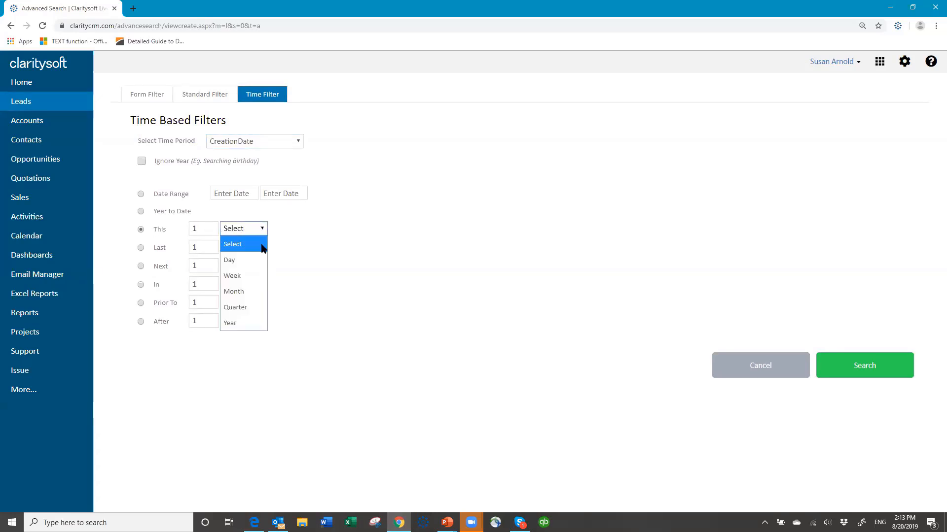
pyautogui.click(255, 260)
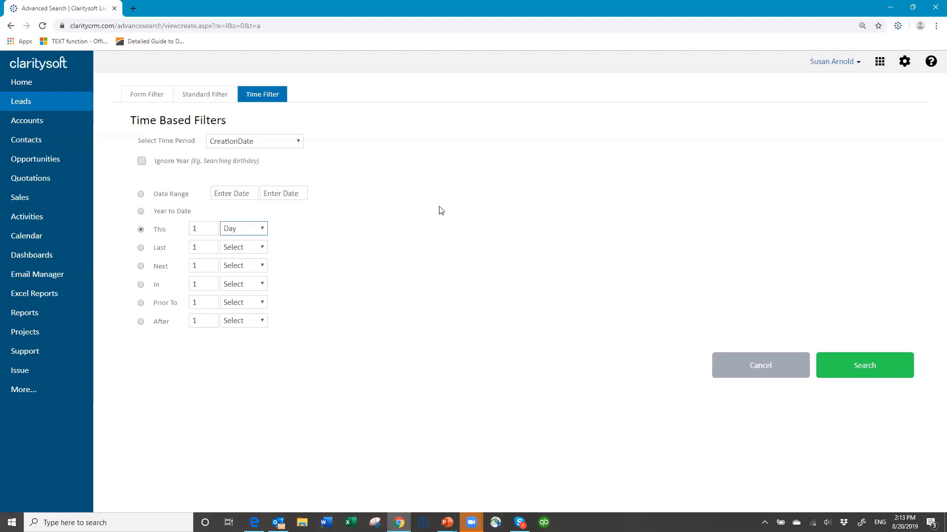
pyautogui.click(865, 373)
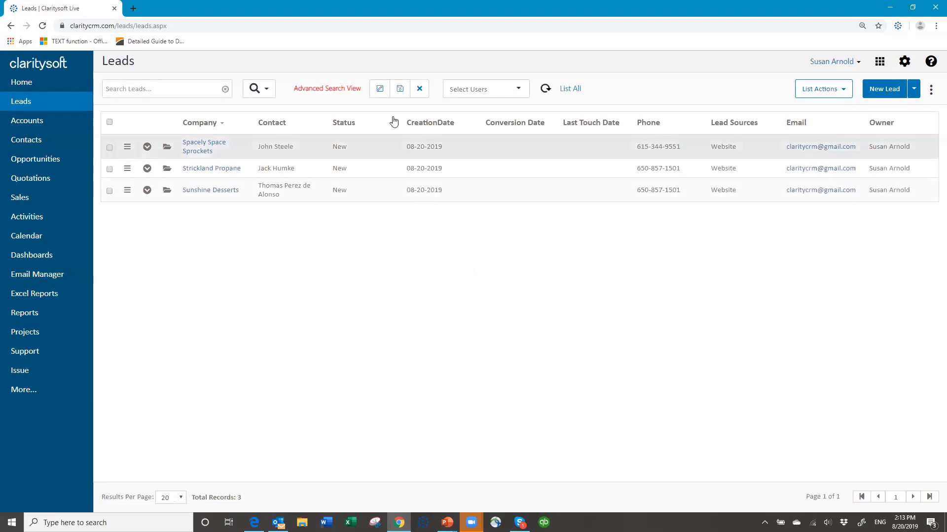
# Begin saving the Leads list as a view, then cancel the Save New View dialog
pyautogui.click(399, 88)
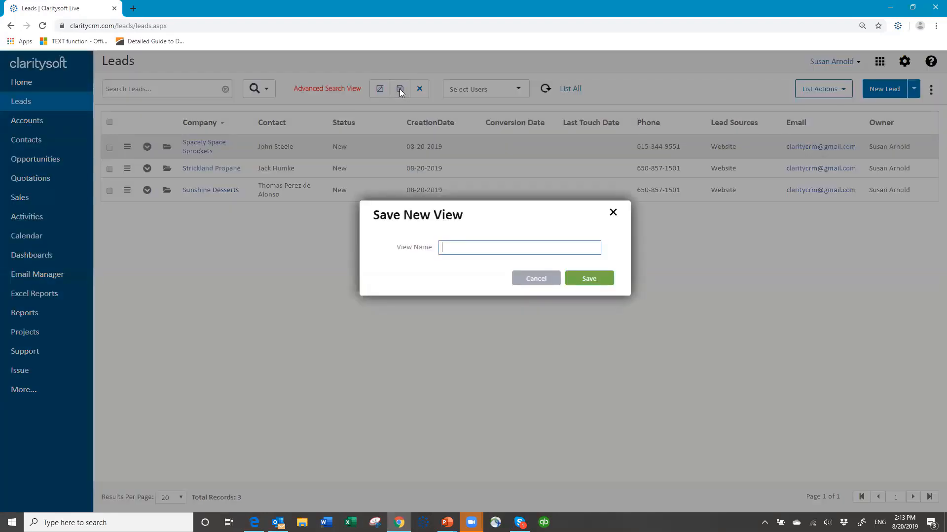
pyautogui.click(534, 279)
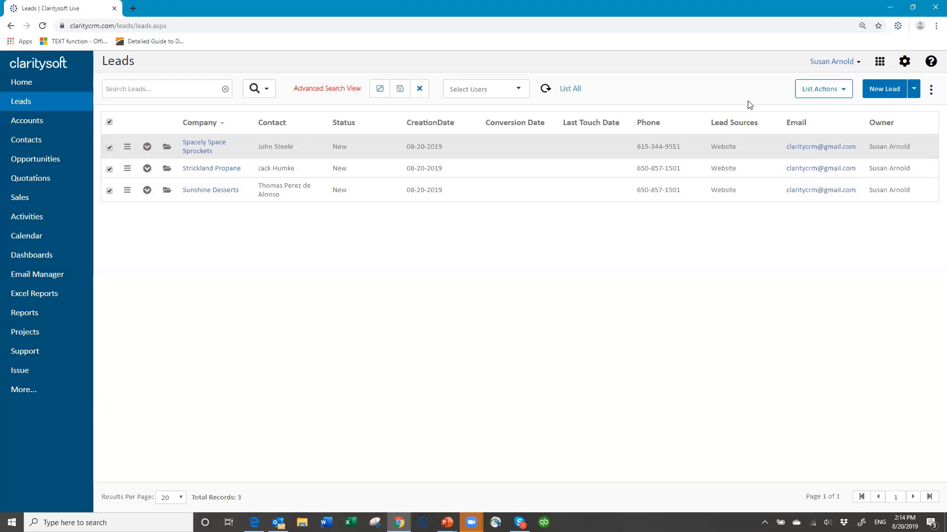
# Choose Action Plan from List Actions for all records marked as checked
pyautogui.click(843, 92)
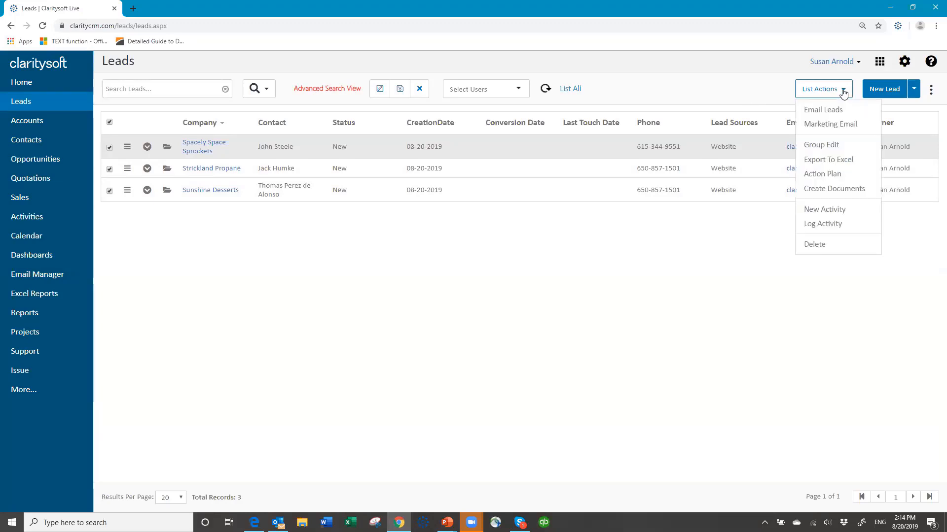
pyautogui.click(837, 175)
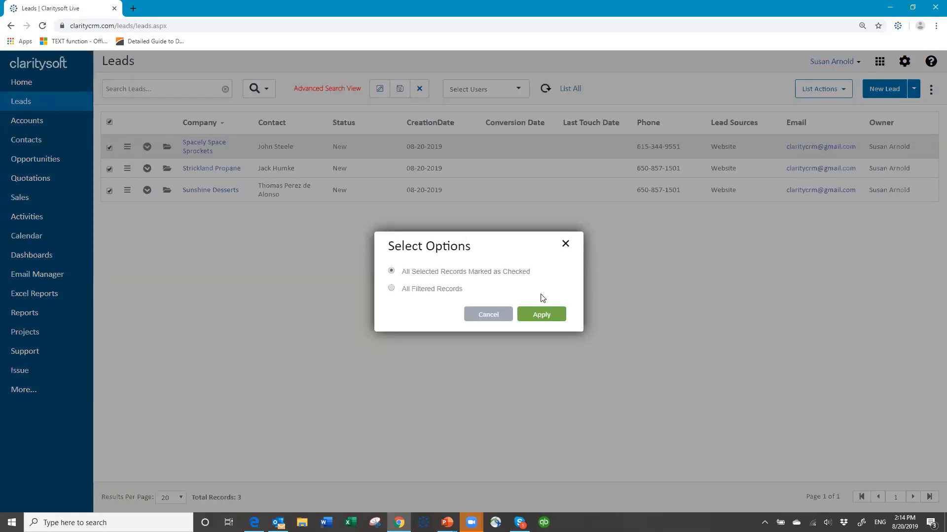
pyautogui.click(545, 318)
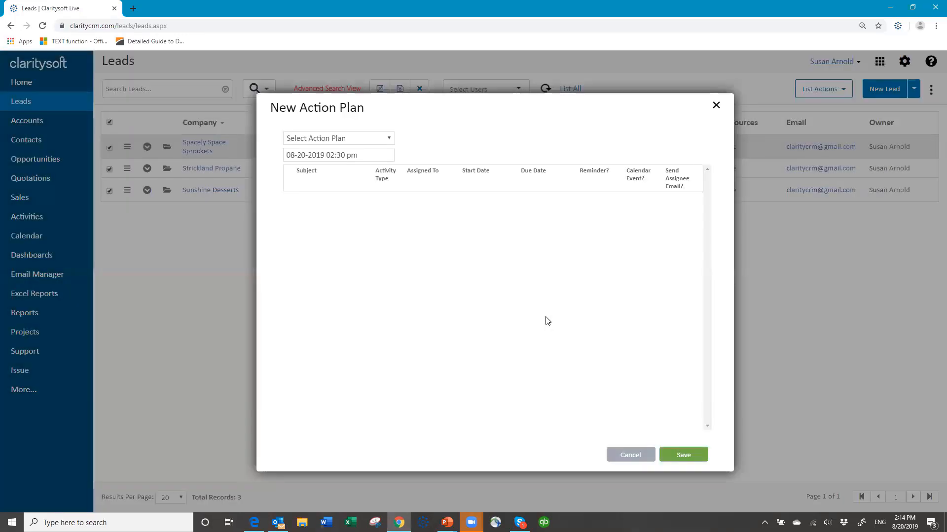
# Select the New Leads Today Followup action plan
pyautogui.click(390, 140)
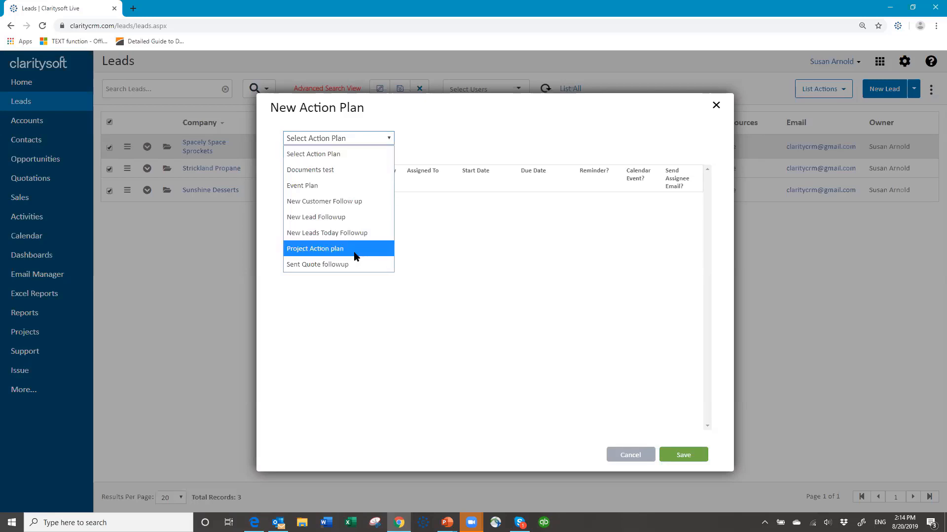
pyautogui.click(338, 232)
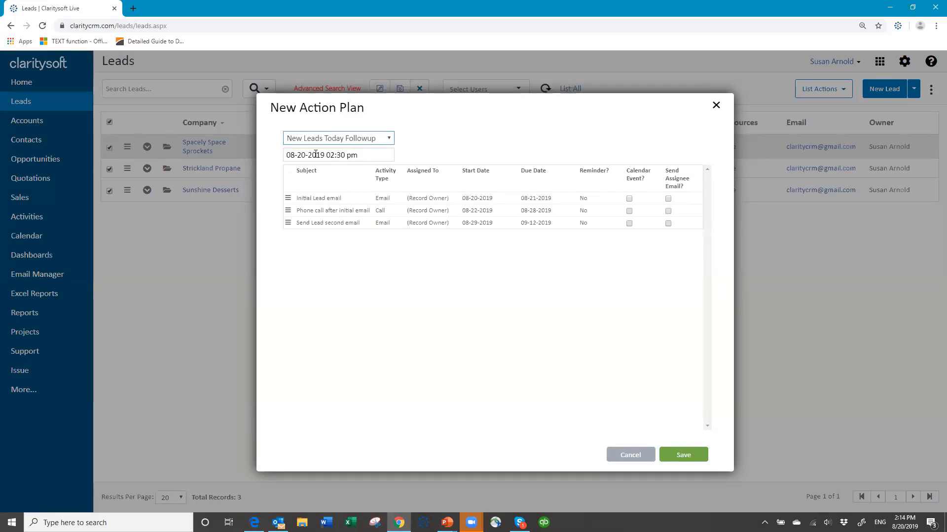
pyautogui.click(360, 155)
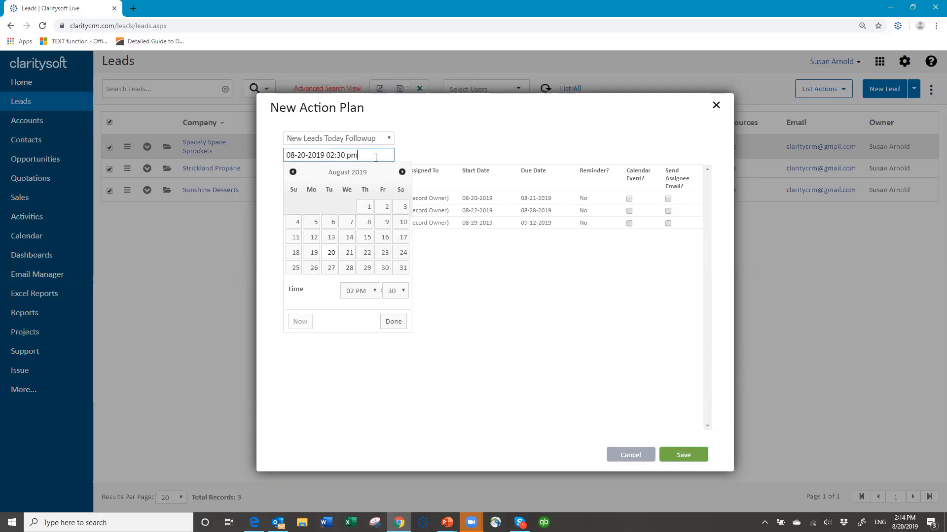
pyautogui.click(427, 150)
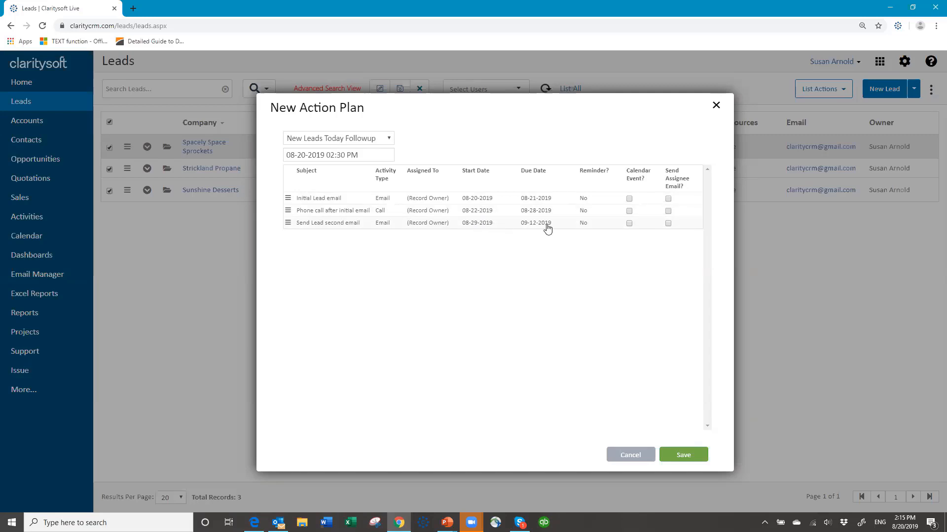
# Set the plan start date back to 08-20-2019 and save it for the checked leads
pyautogui.click(379, 156)
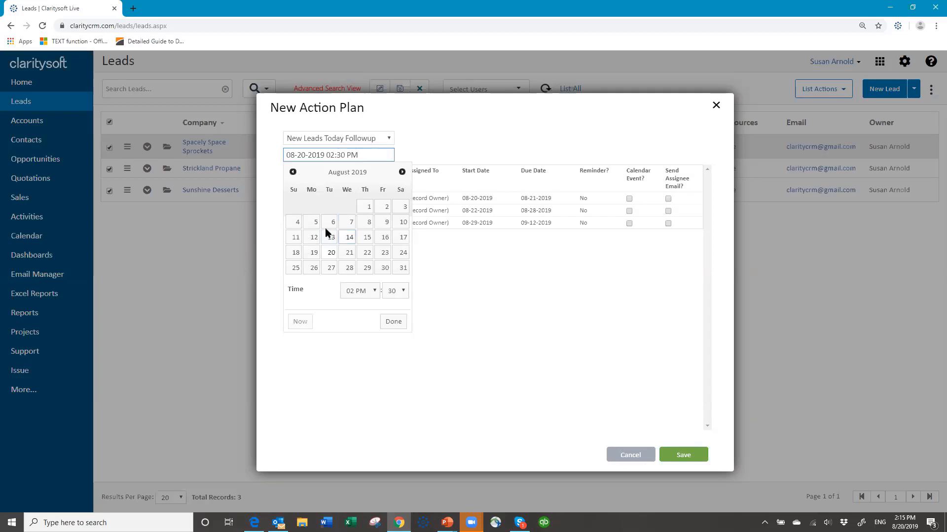
pyautogui.click(314, 237)
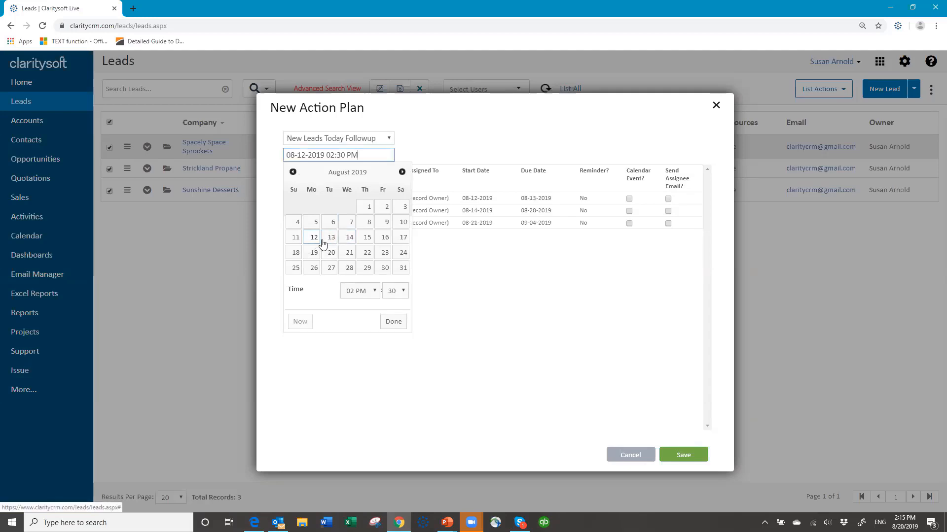
pyautogui.click(397, 324)
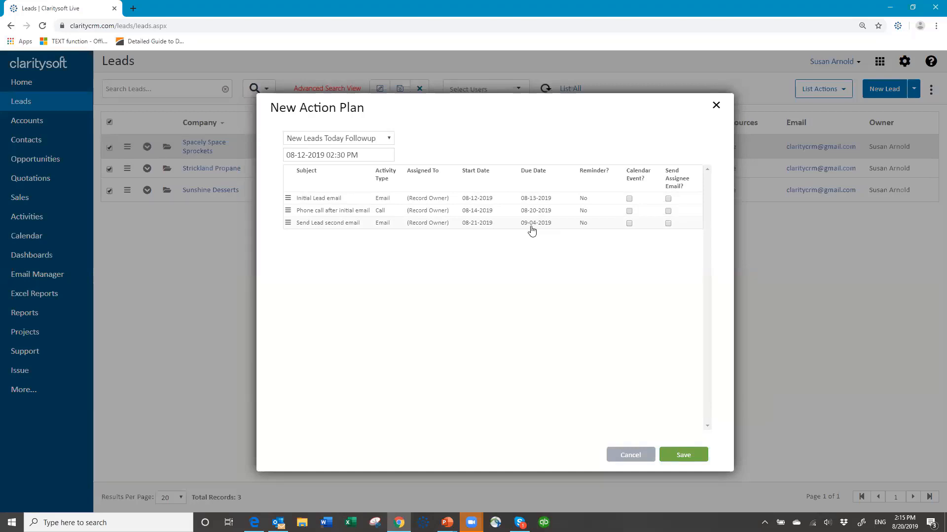
pyautogui.click(368, 155)
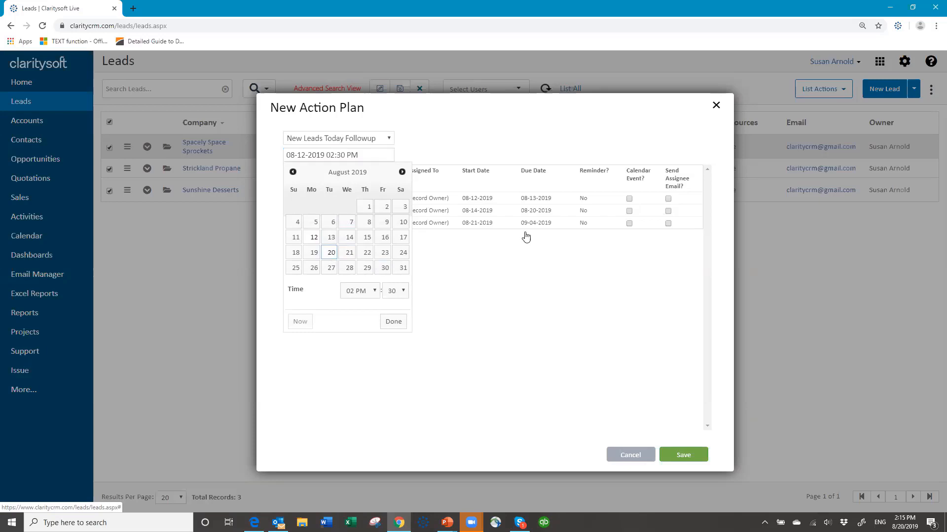
pyautogui.click(397, 323)
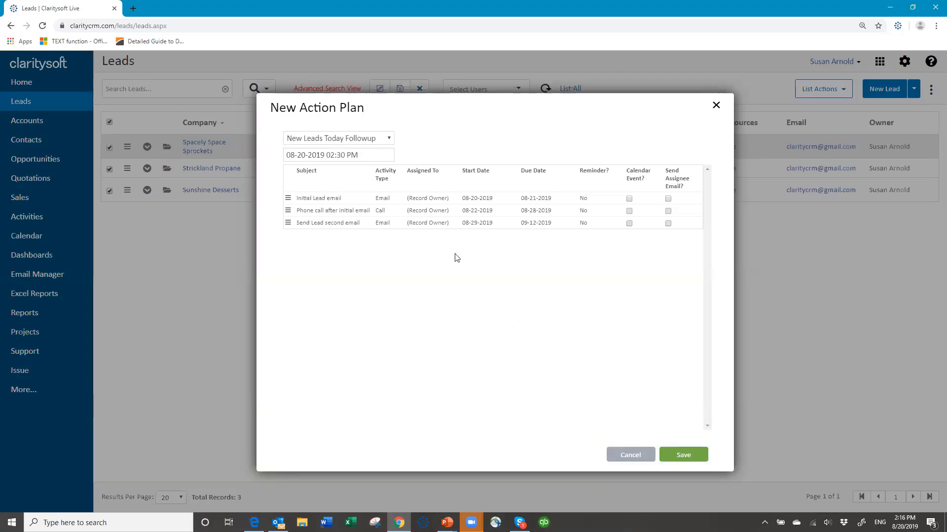
pyautogui.click(684, 456)
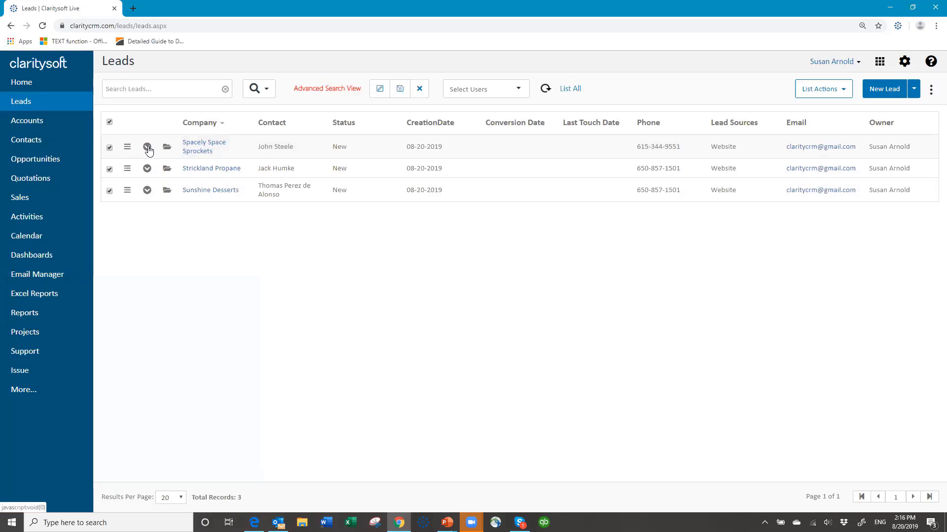
# Review the open activities of Spacely Space Sprockets and Strickland Propane, then collapse both rows
pyautogui.click(147, 147)
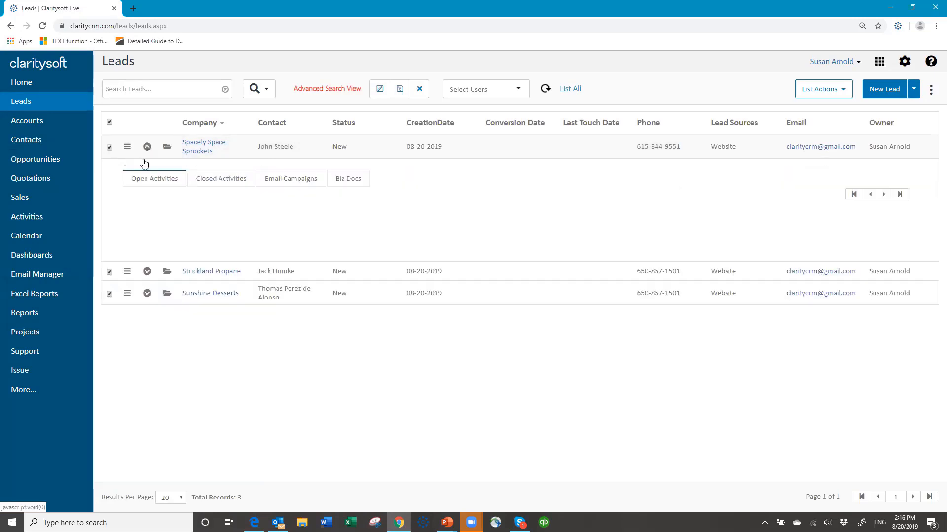
pyautogui.click(147, 180)
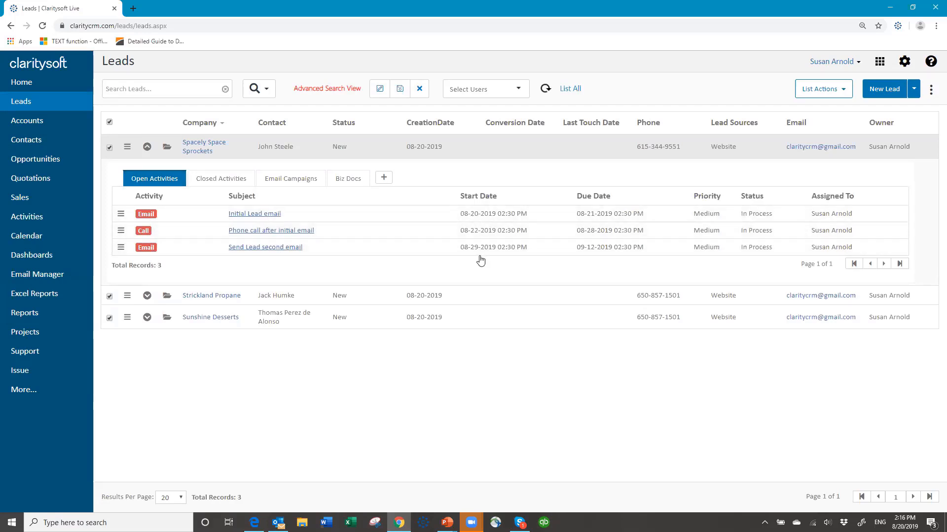
pyautogui.click(148, 147)
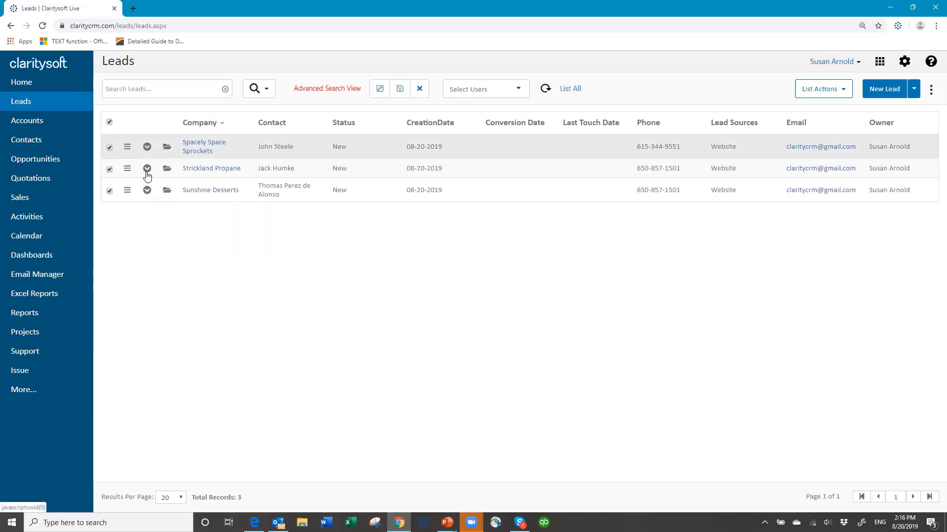
pyautogui.click(147, 169)
pyautogui.click(154, 197)
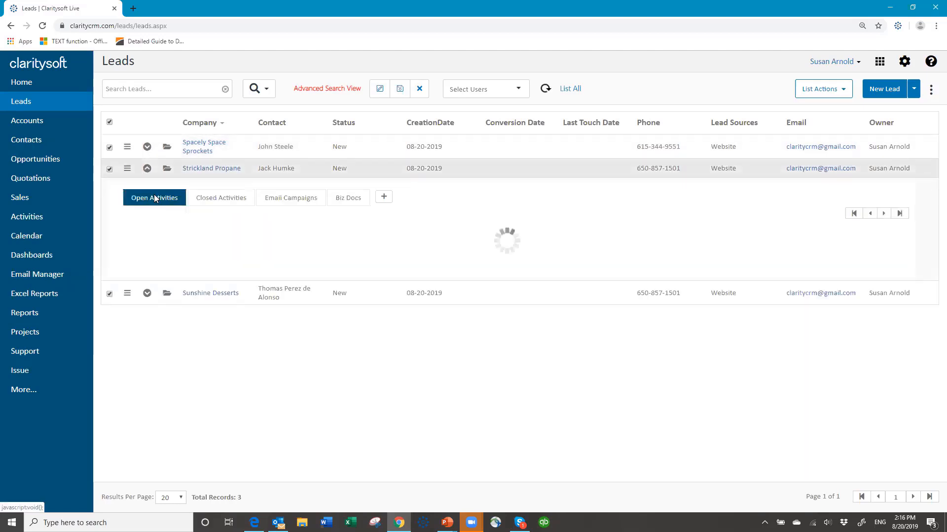
pyautogui.click(148, 170)
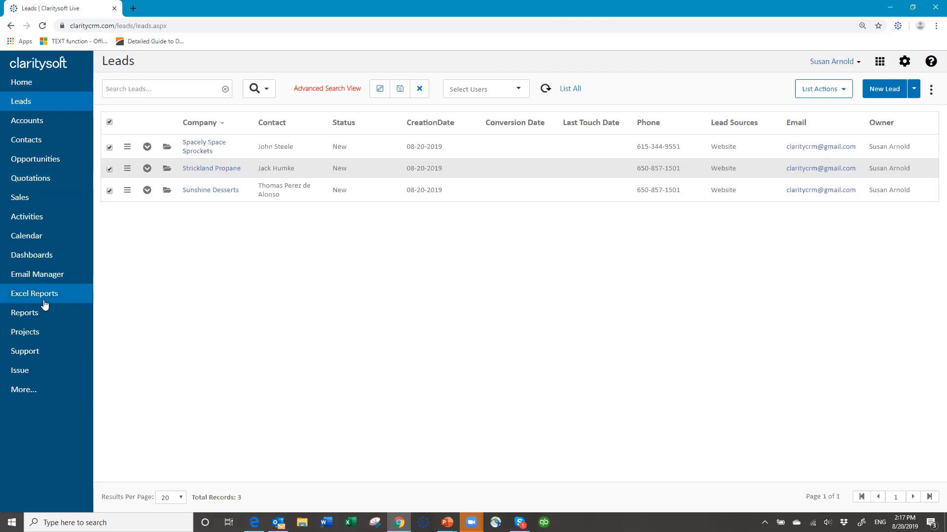
# Show Today's Activities sorted by StartDate, newest first
pyautogui.click(30, 219)
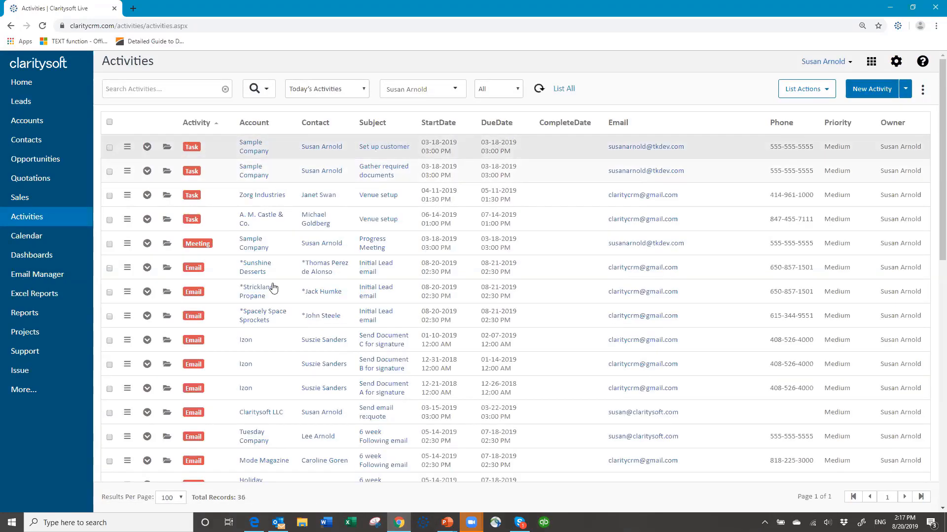
pyautogui.click(364, 90)
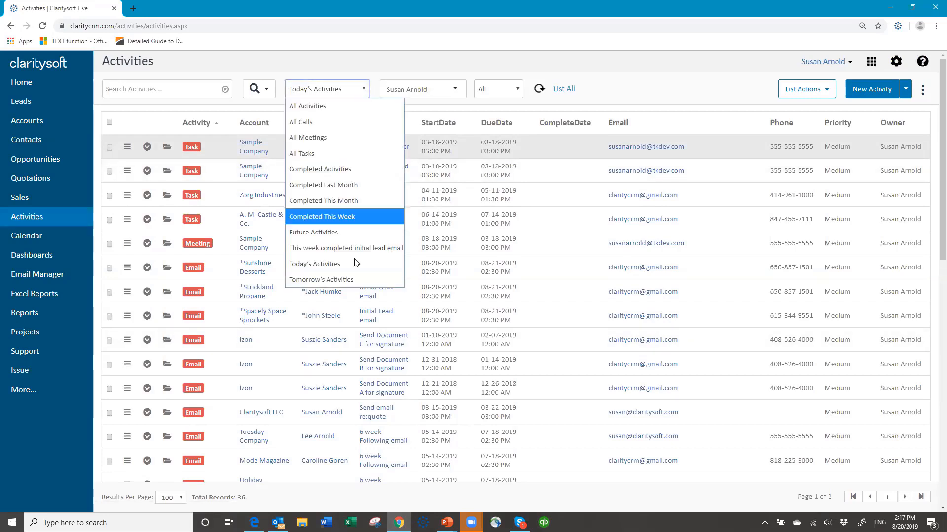
pyautogui.click(352, 279)
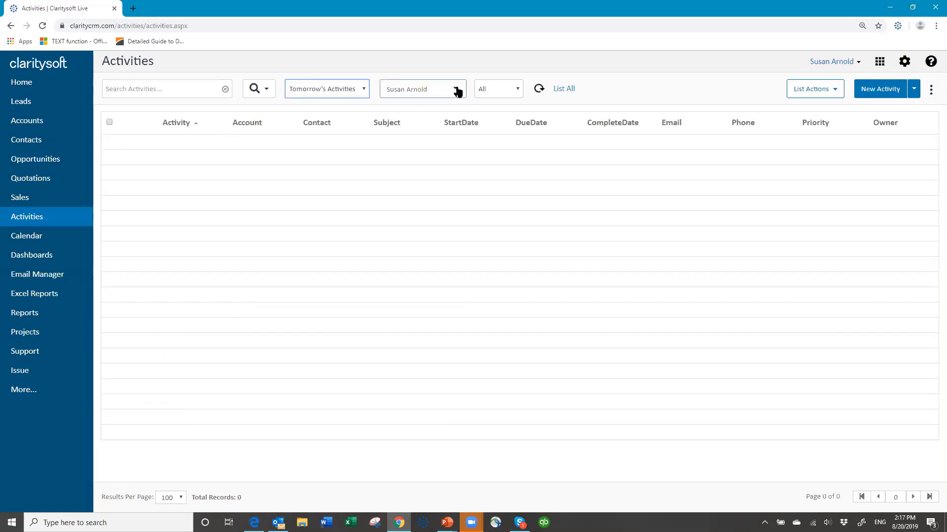
pyautogui.click(365, 91)
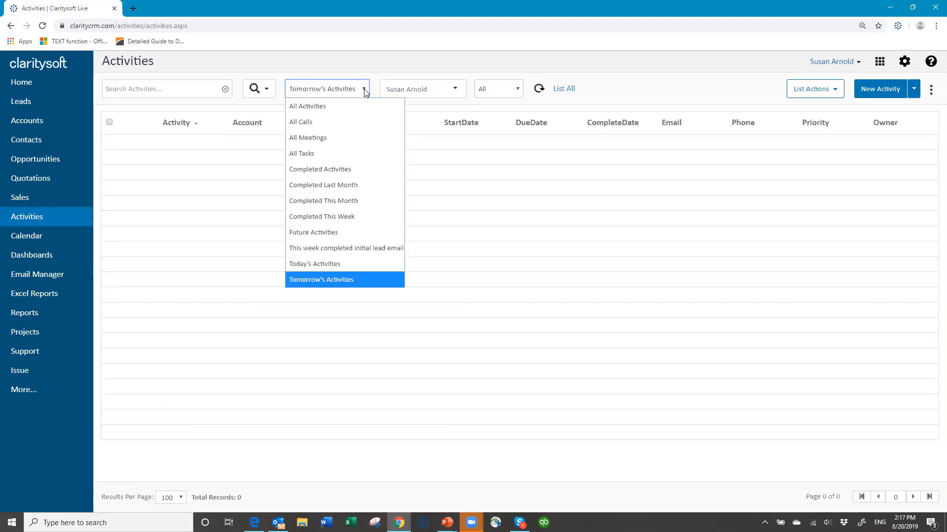
pyautogui.click(352, 263)
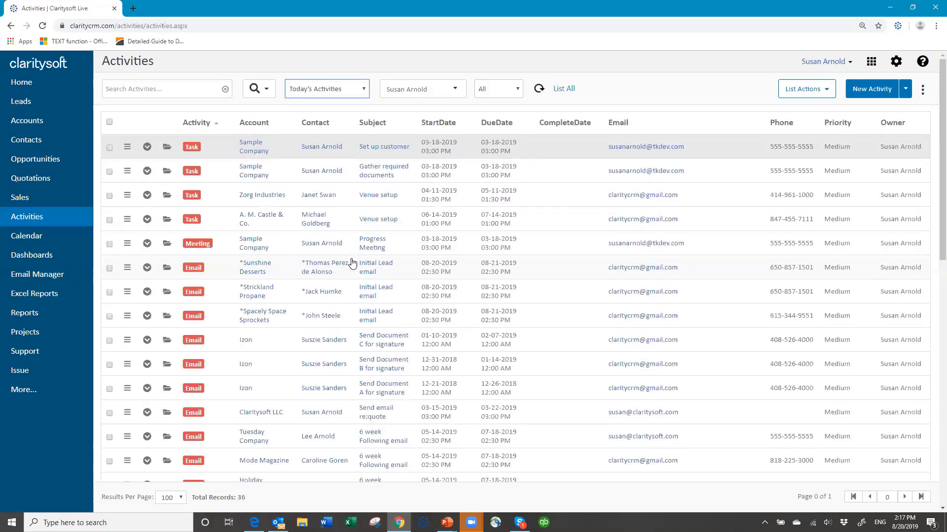
pyautogui.click(444, 124)
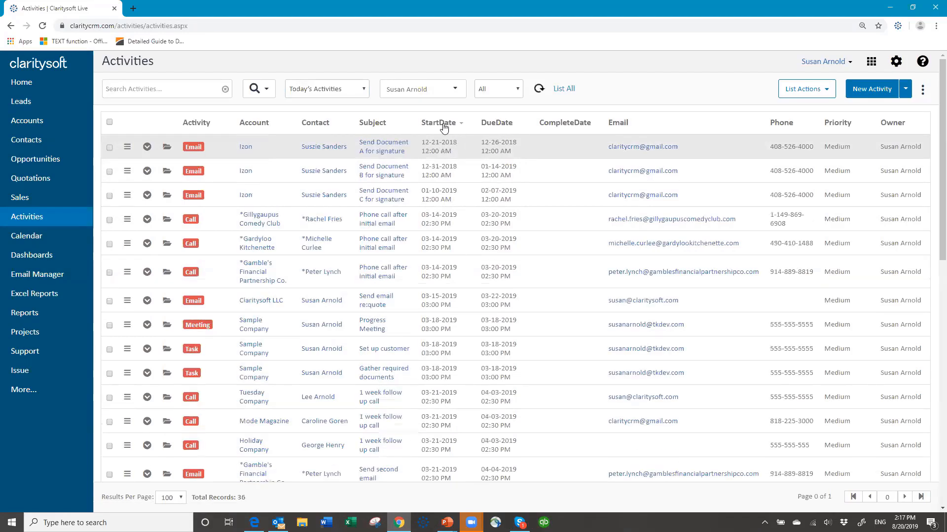
pyautogui.click(444, 127)
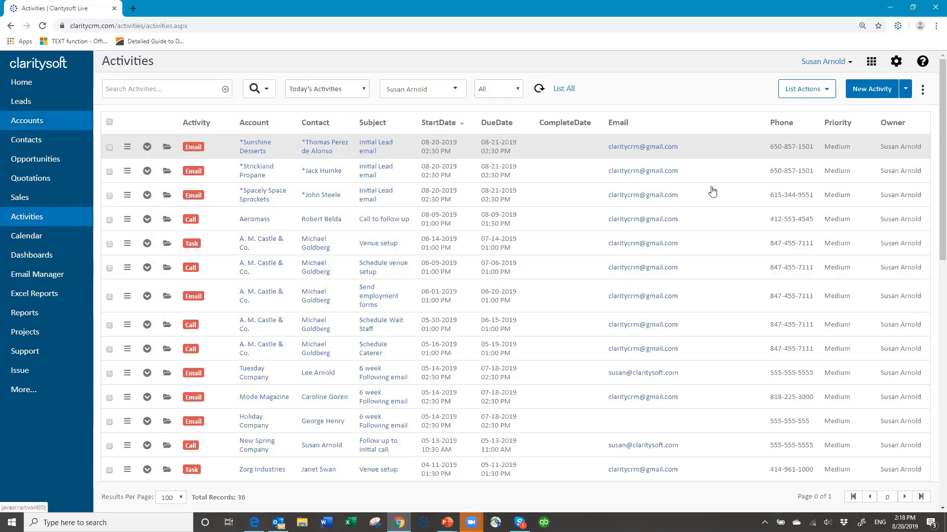
# Switch the Accounts list to the user's saved Prospects view (30 accounts), then go to Settings
pyautogui.click(25, 122)
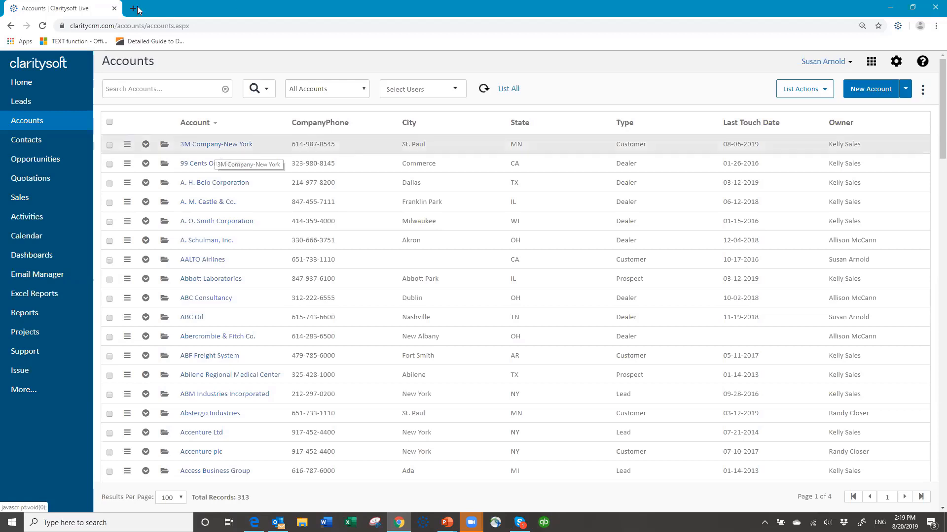
pyautogui.click(268, 89)
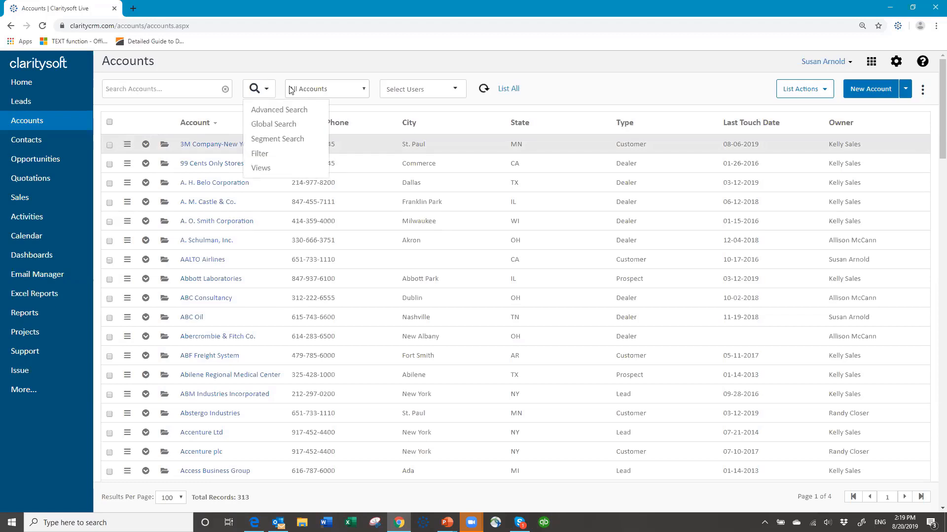
pyautogui.click(363, 91)
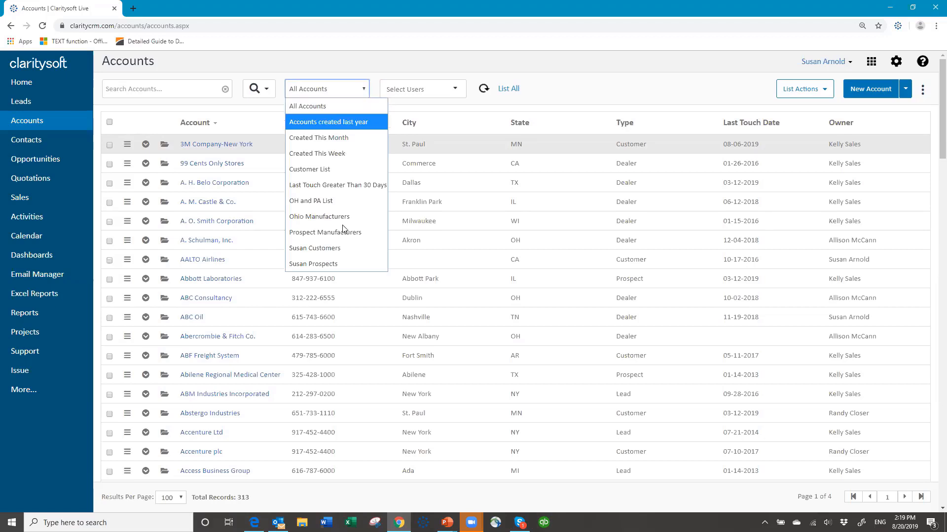
pyautogui.click(329, 266)
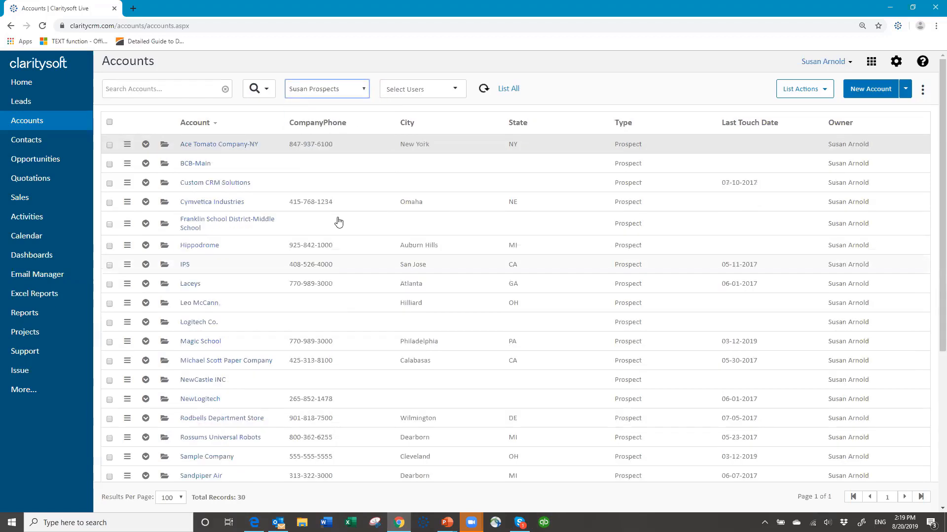
pyautogui.click(896, 64)
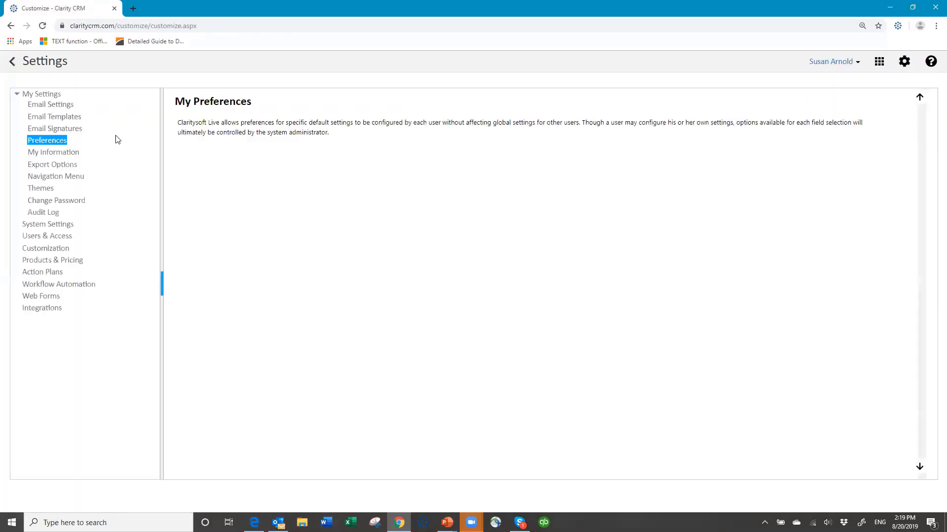
# Open the New Customer Follow up plan from the Action Plans settings
pyautogui.click(36, 272)
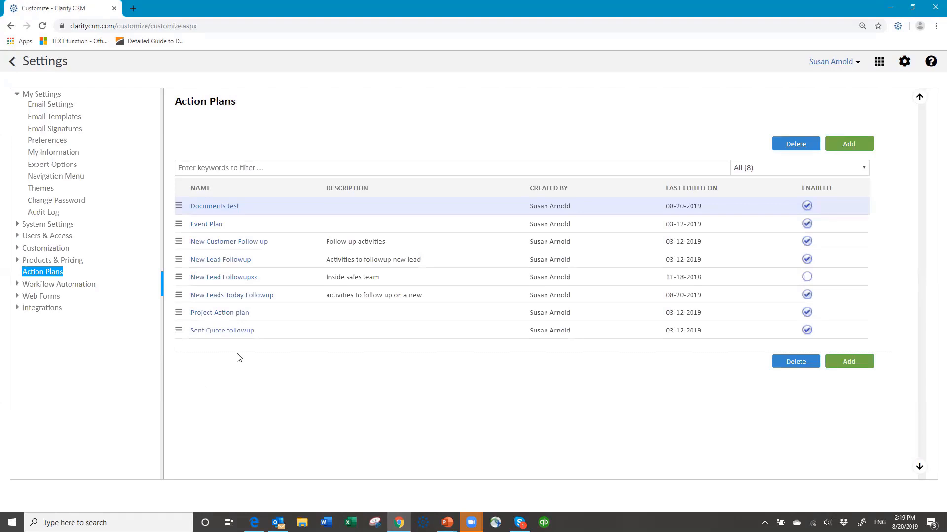
pyautogui.click(233, 247)
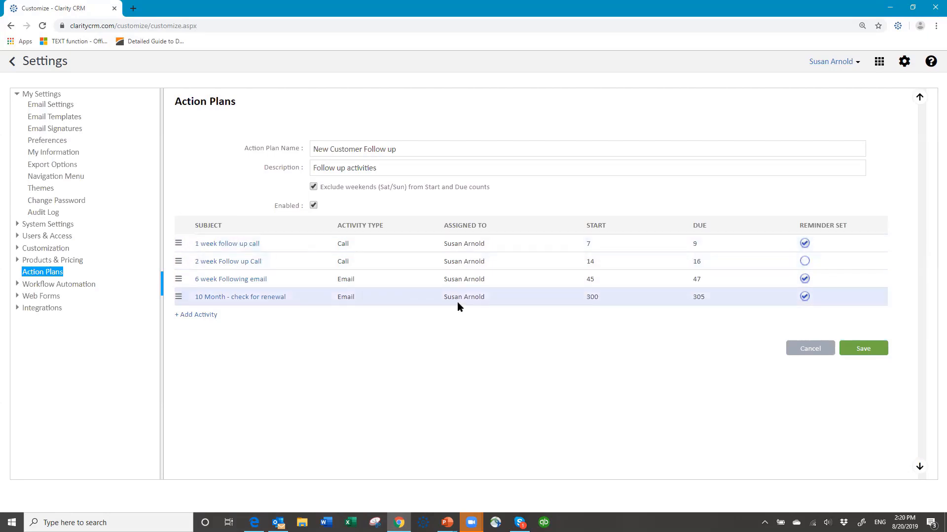
# Assign the 1 week and 2 week follow up calls to (Record Owner)
pyautogui.click(236, 244)
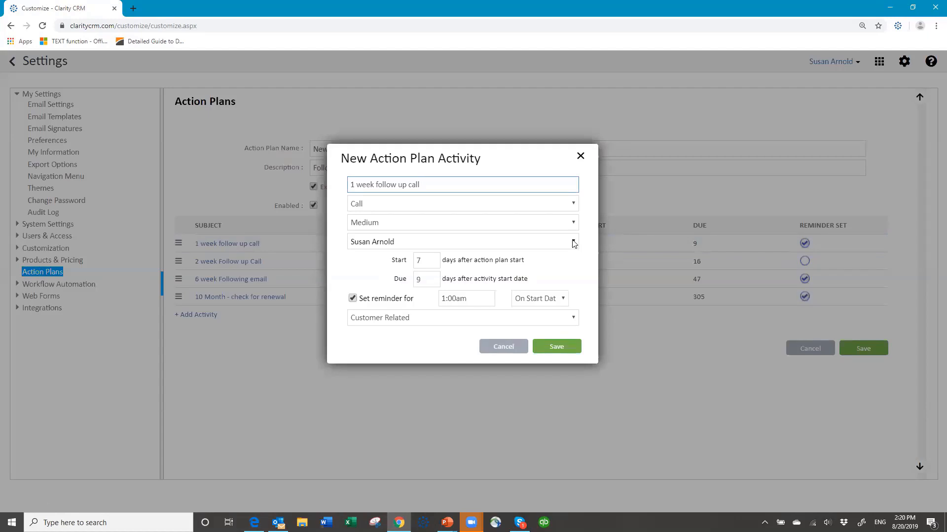
pyautogui.click(573, 242)
pyautogui.moveTo(584, 304); pyautogui.dragTo(577, 266)
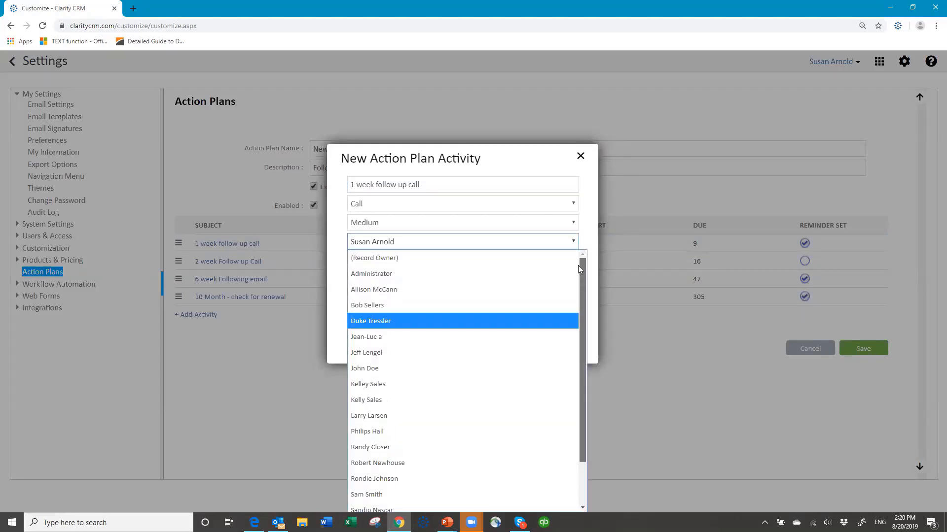
pyautogui.click(422, 257)
pyautogui.click(555, 346)
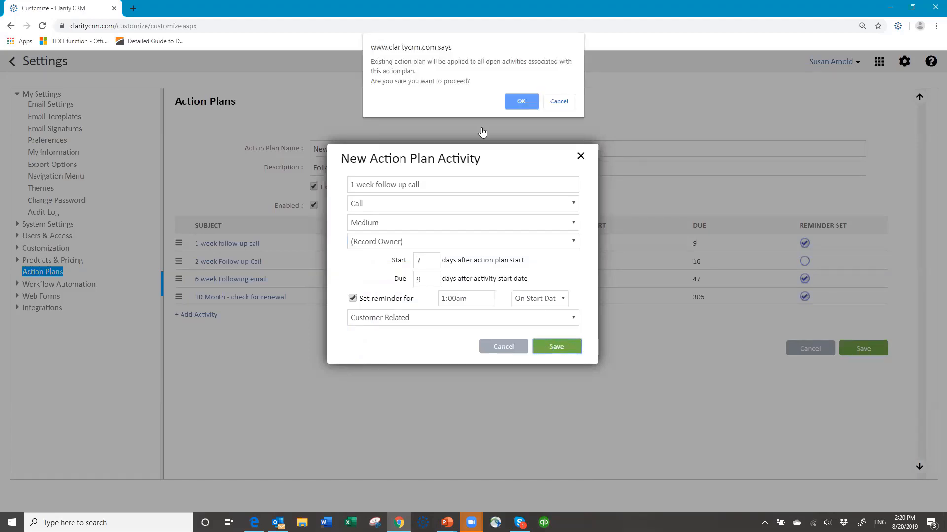
pyautogui.click(513, 107)
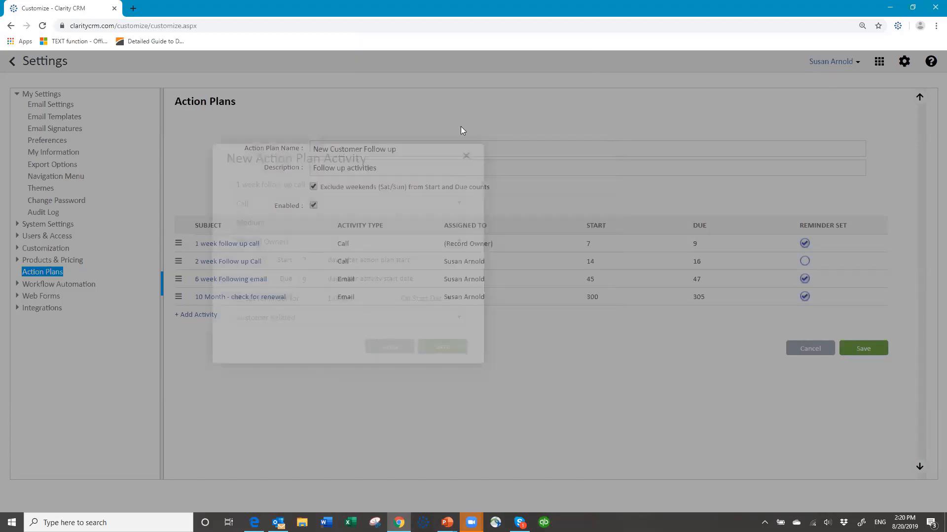
pyautogui.click(238, 264)
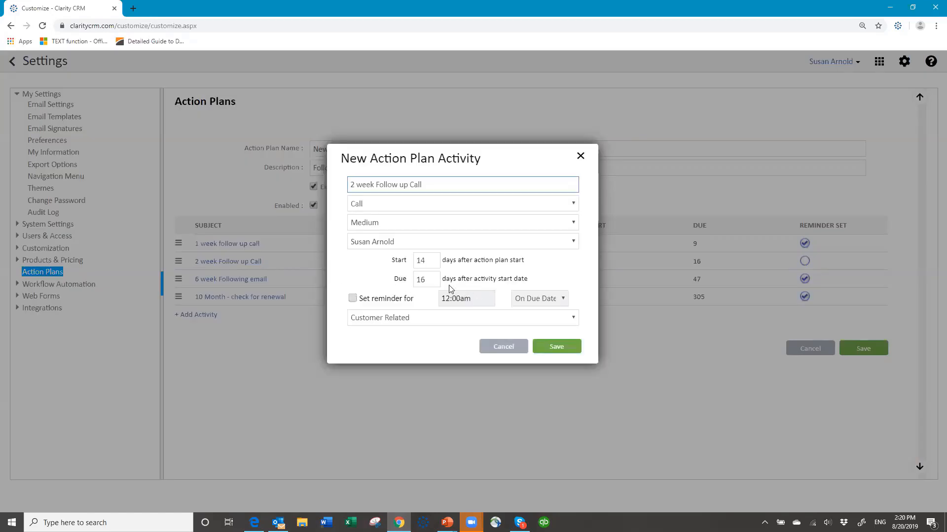
pyautogui.click(428, 244)
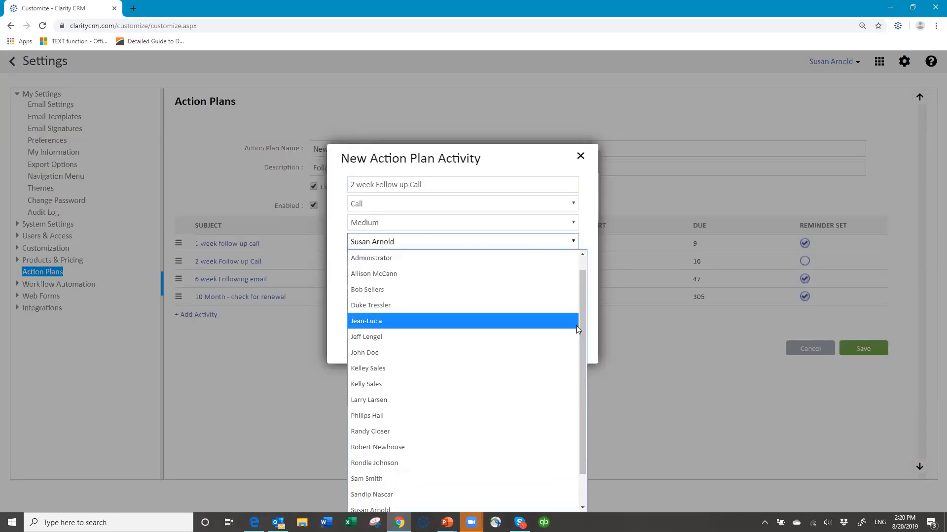
pyautogui.scroll(2, 579, 309)
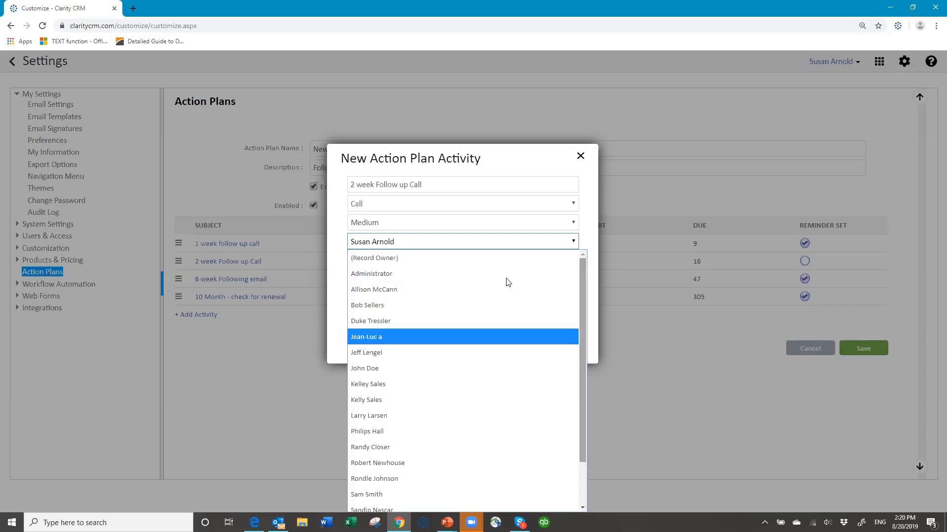
pyautogui.click(444, 259)
pyautogui.click(565, 347)
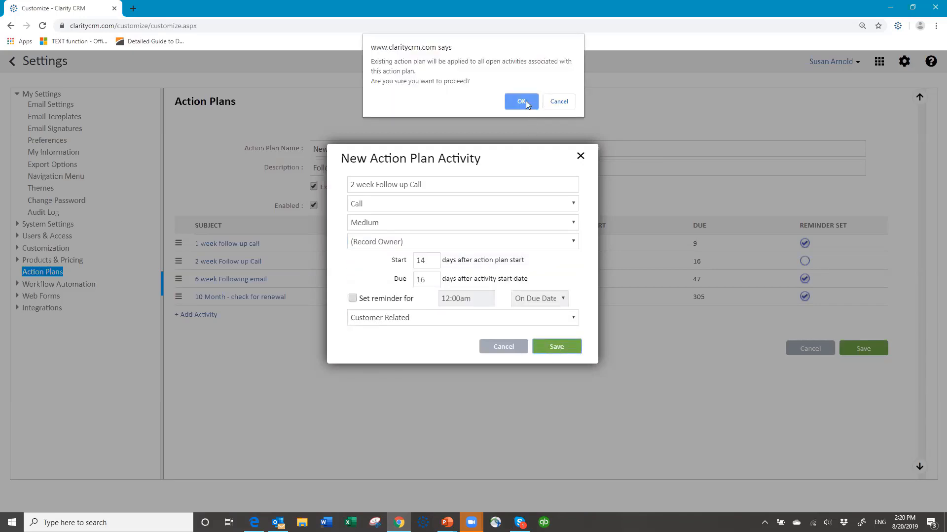
pyautogui.click(525, 101)
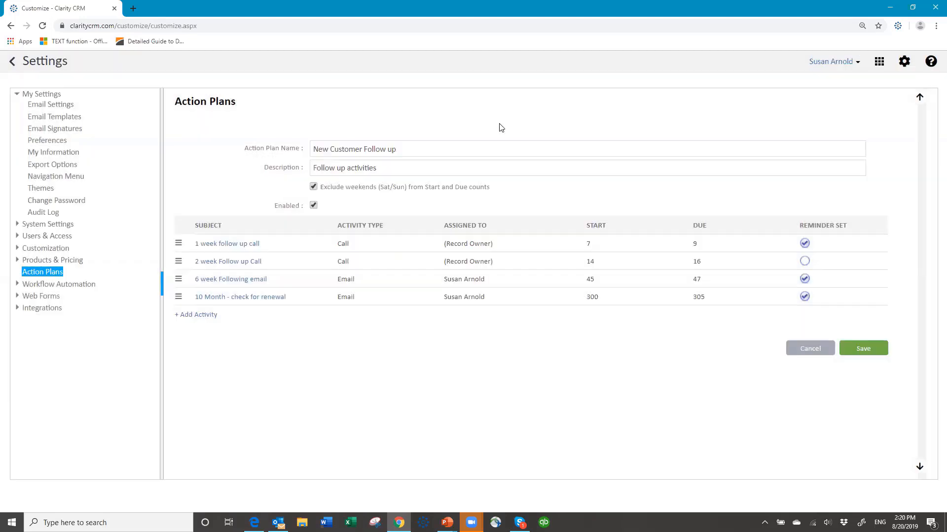
# Assign the 6 week follow up email and 10 Month renewal check to (Record Owner)
pyautogui.click(238, 280)
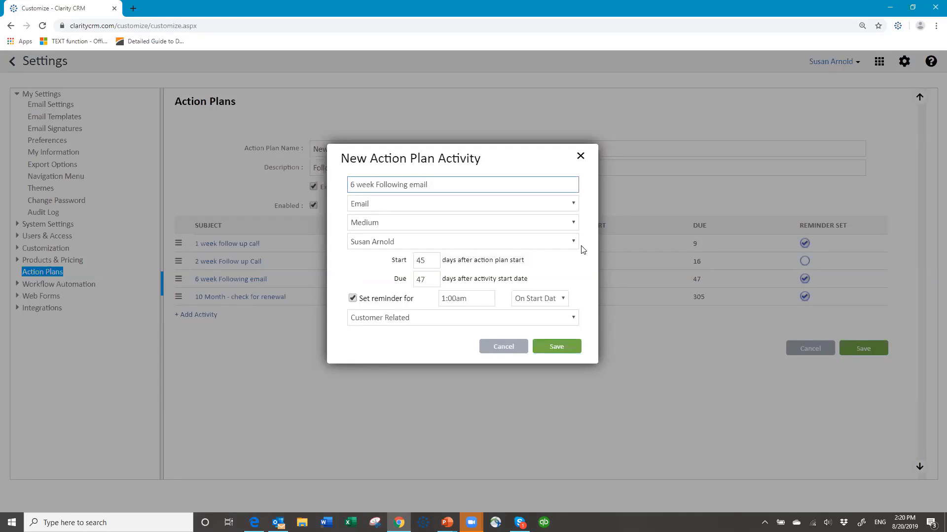
pyautogui.click(574, 242)
pyautogui.scroll(2, 574, 306)
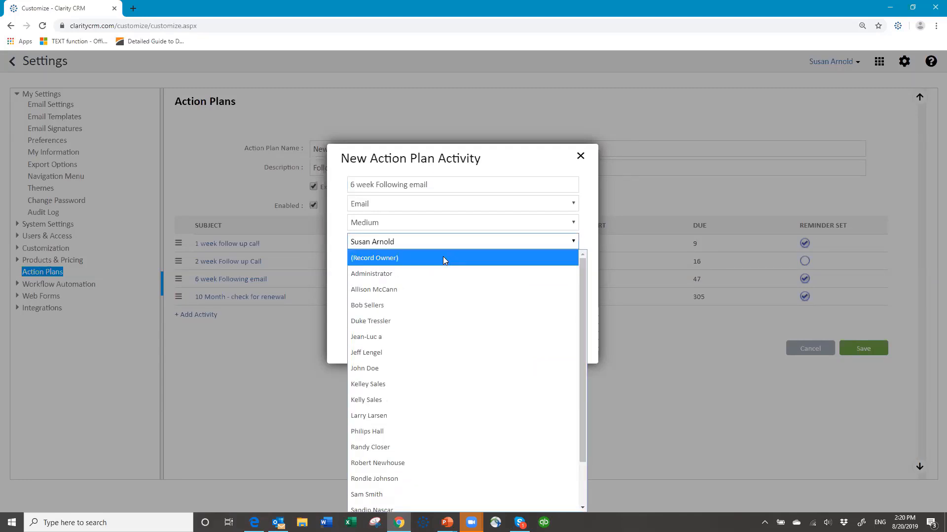
pyautogui.click(444, 258)
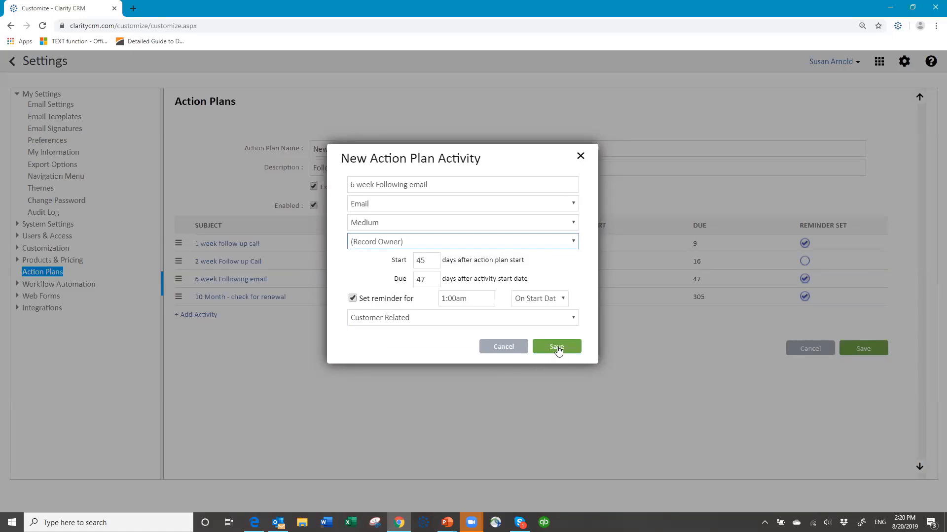
pyautogui.click(556, 348)
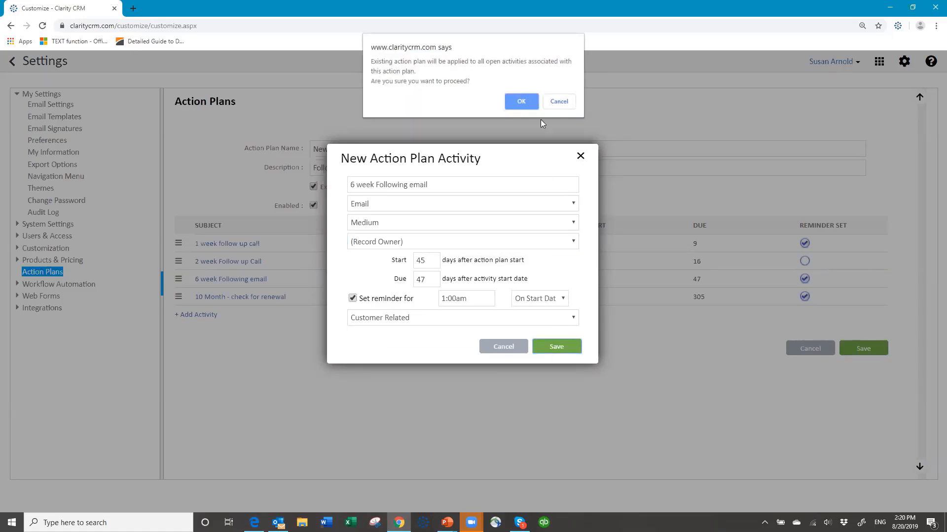
pyautogui.click(525, 100)
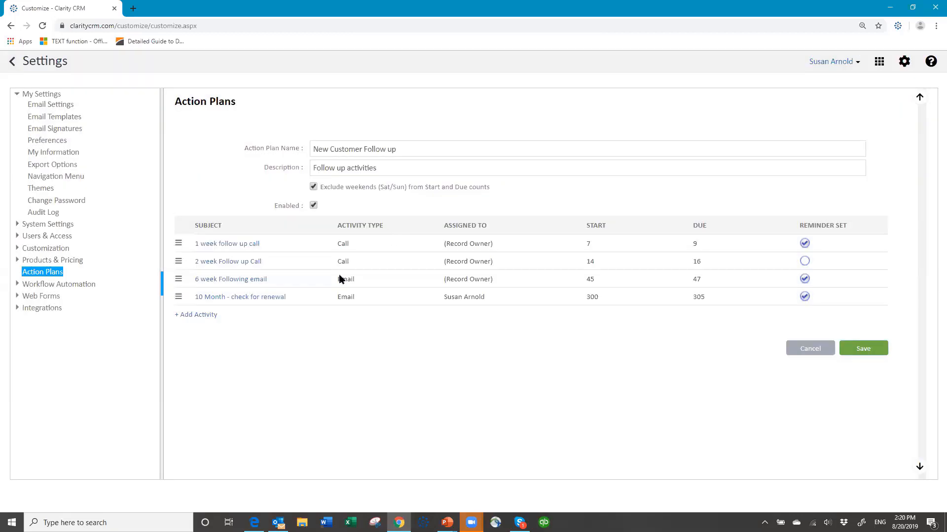
pyautogui.click(266, 298)
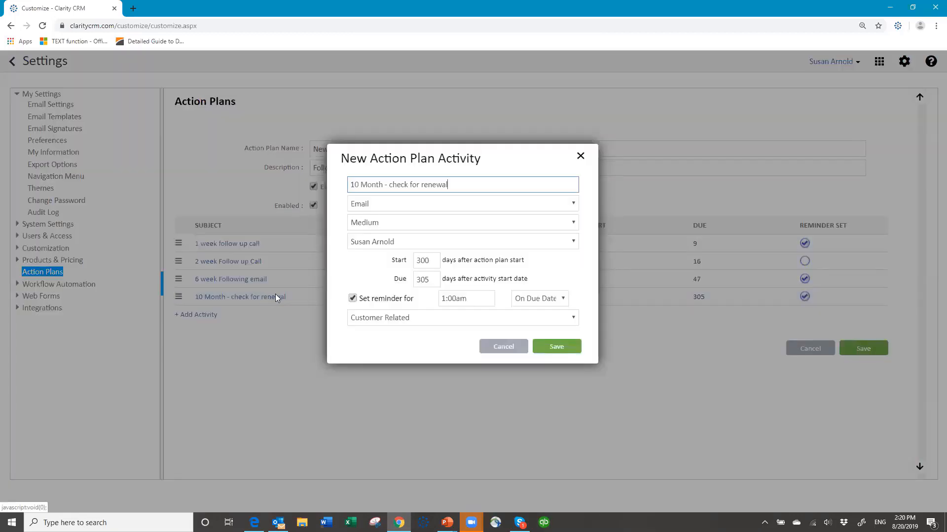
pyautogui.click(574, 242)
pyautogui.scroll(5, 562, 276)
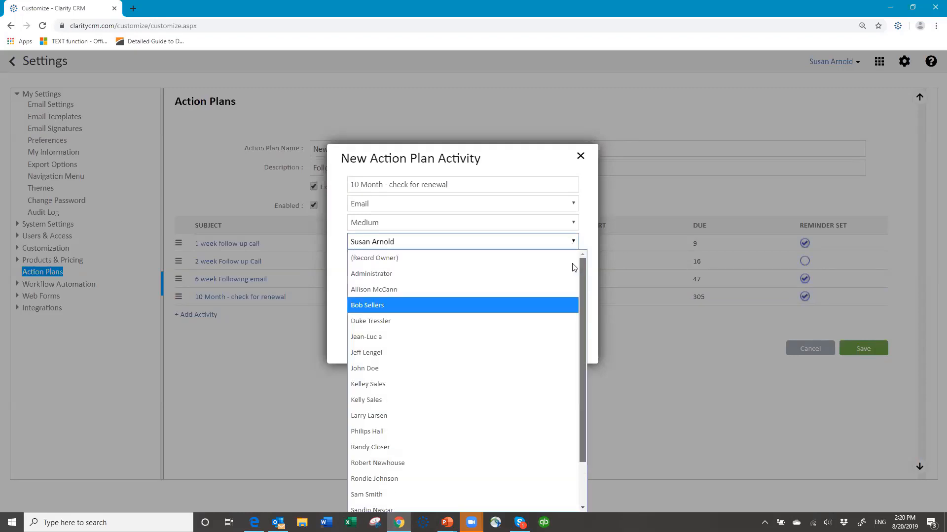
pyautogui.click(396, 265)
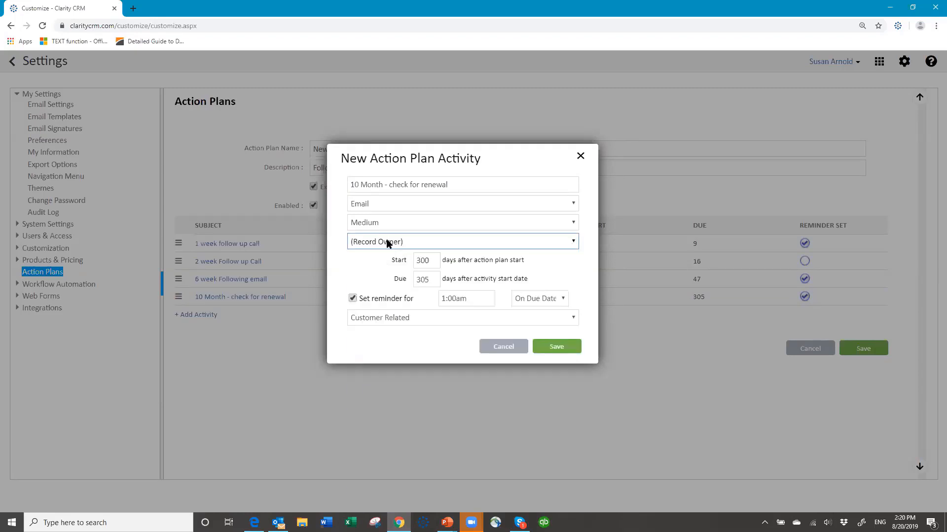
pyautogui.click(548, 349)
pyautogui.click(522, 102)
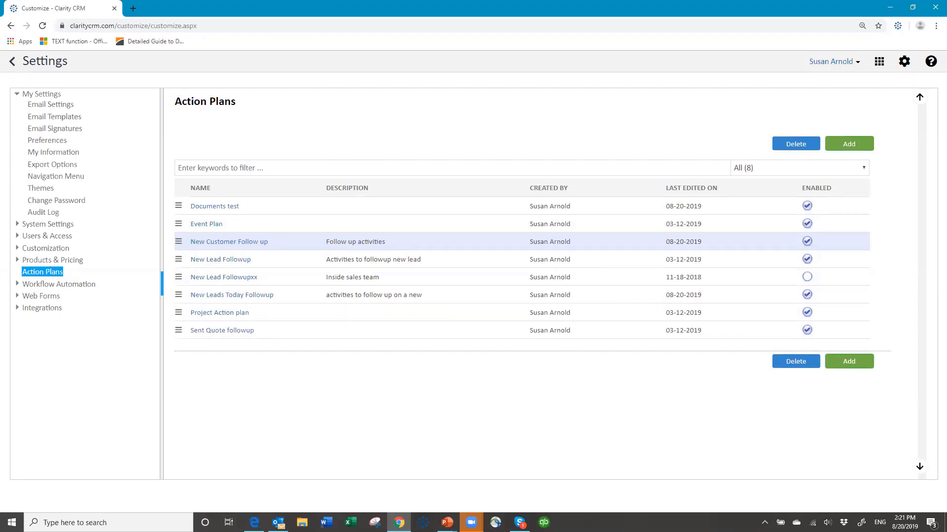
# Log out from the user menu and sign back in with the account password
pyautogui.click(855, 64)
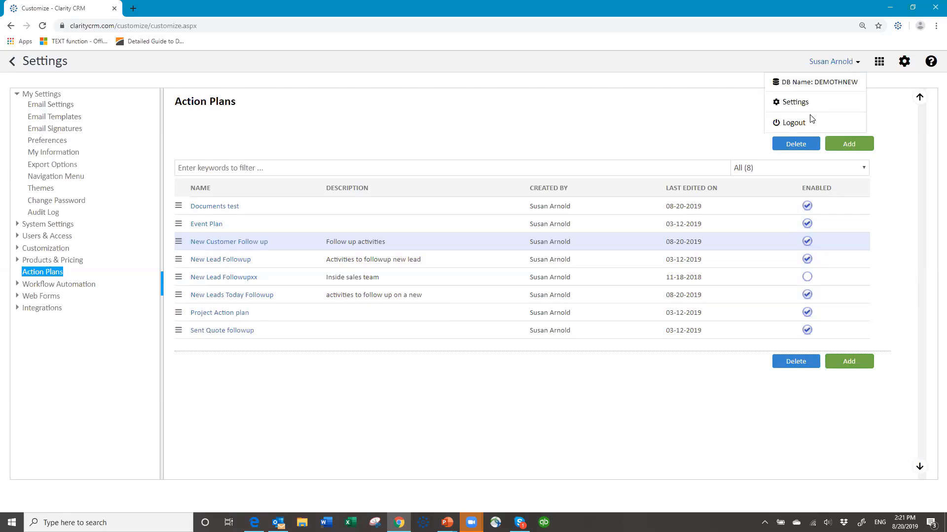
pyautogui.click(793, 124)
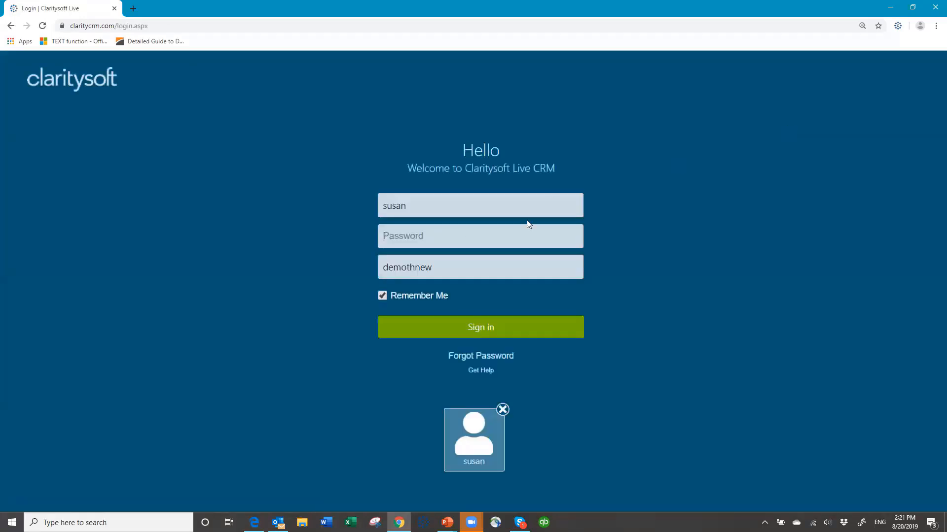
pyautogui.write('***')
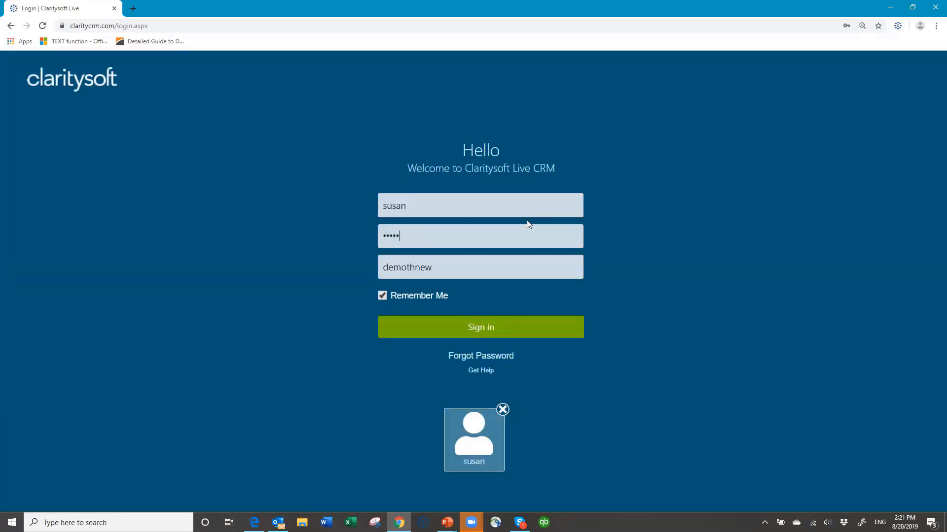
pyautogui.press('Return')
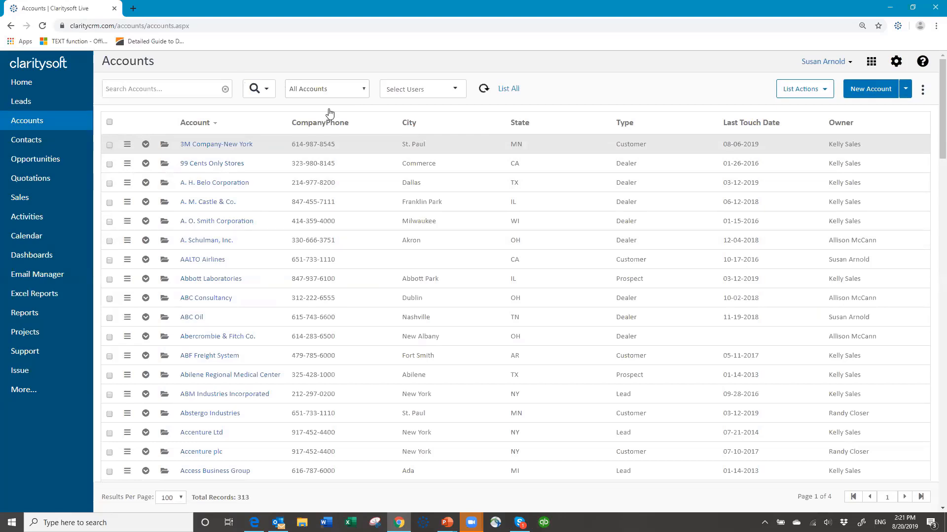
# Switch to the prospects view and check Seburo, Slate Rock and Gravel Company, and Super Club
pyautogui.click(362, 91)
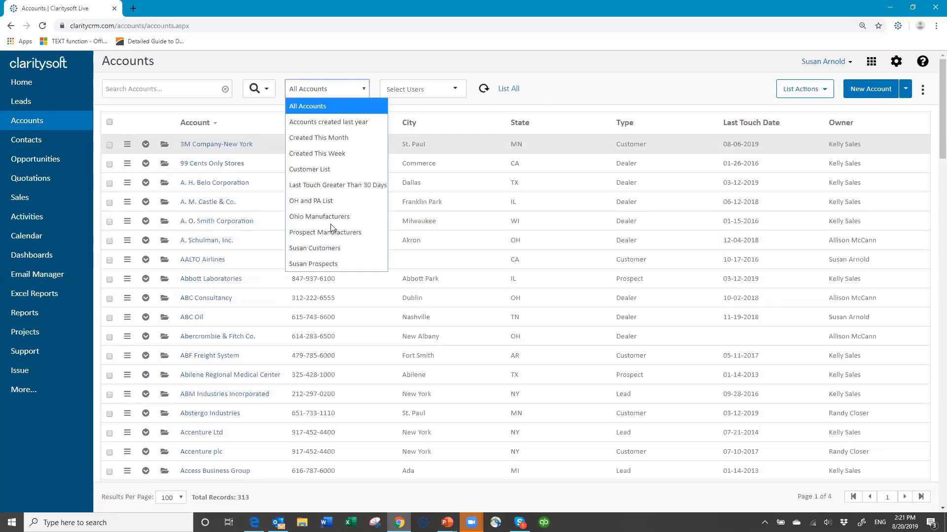
pyautogui.click(324, 266)
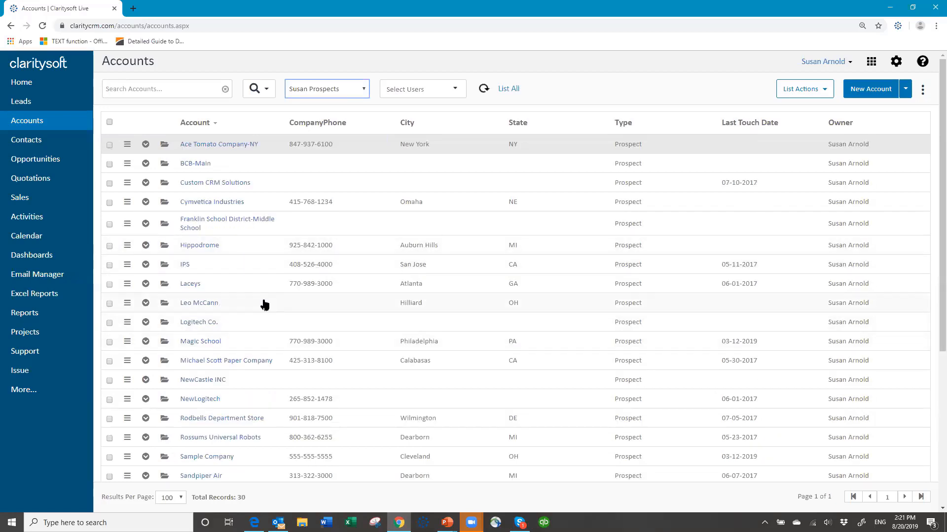
pyautogui.scroll(-1, 263, 308)
pyautogui.scroll(-5, 264, 308)
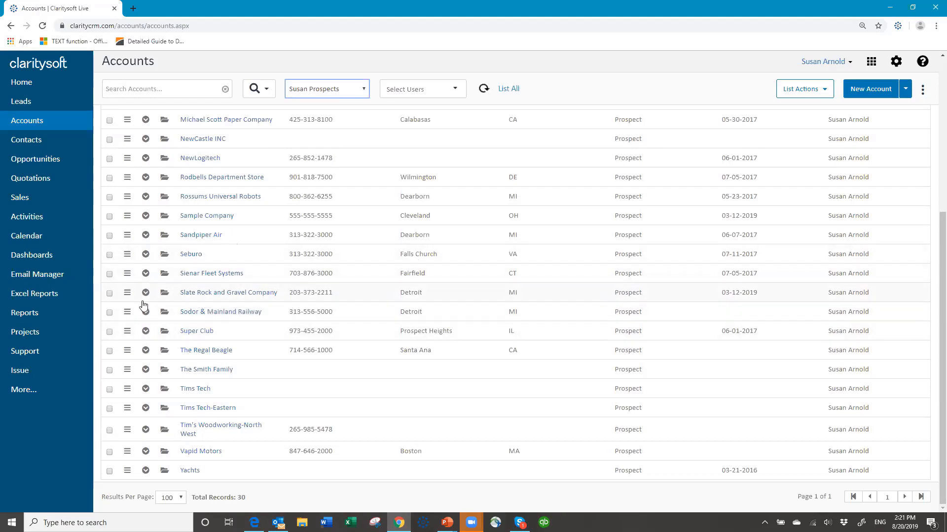
pyautogui.click(109, 255)
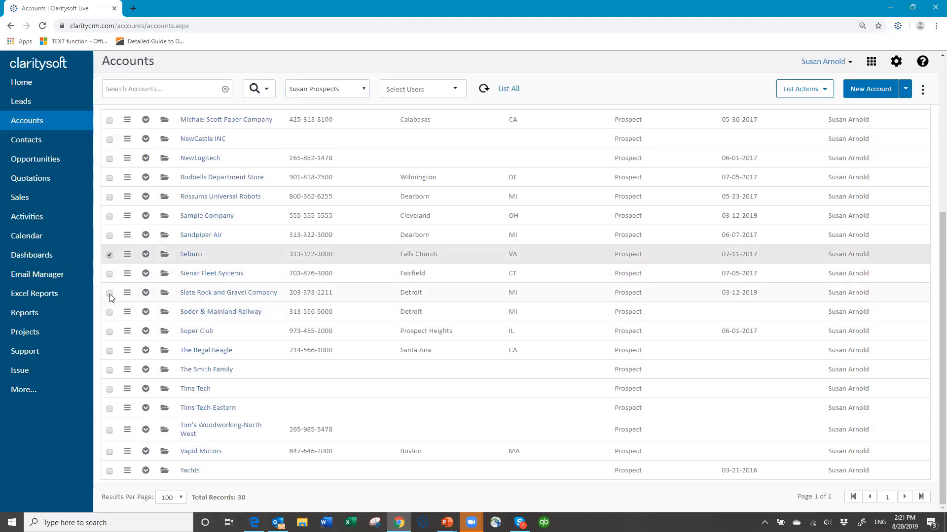
pyautogui.click(110, 294)
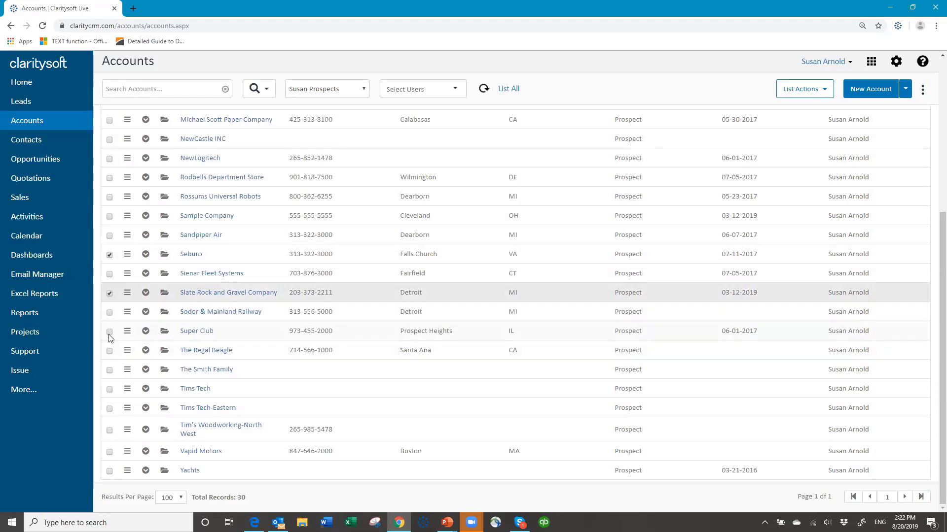
pyautogui.click(110, 333)
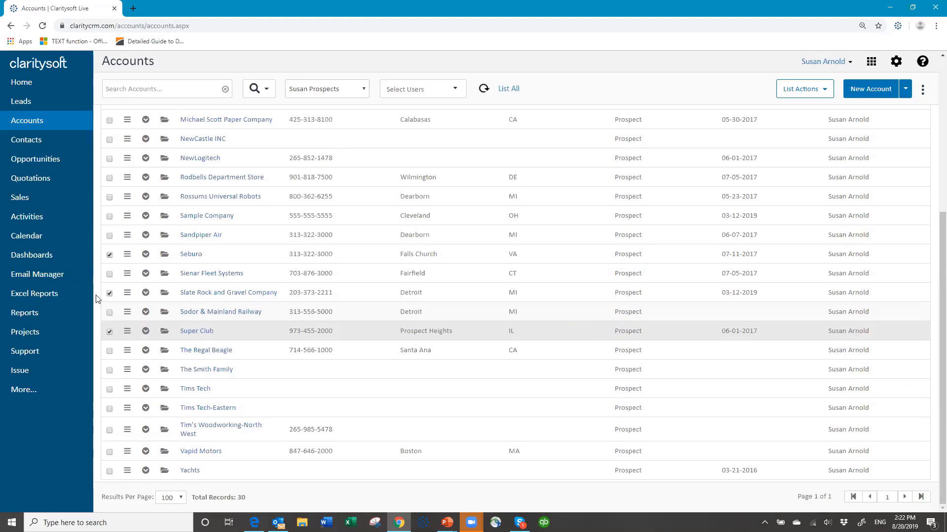
# Group-edit the three checked accounts, setting their Type field to Customer
pyautogui.click(827, 93)
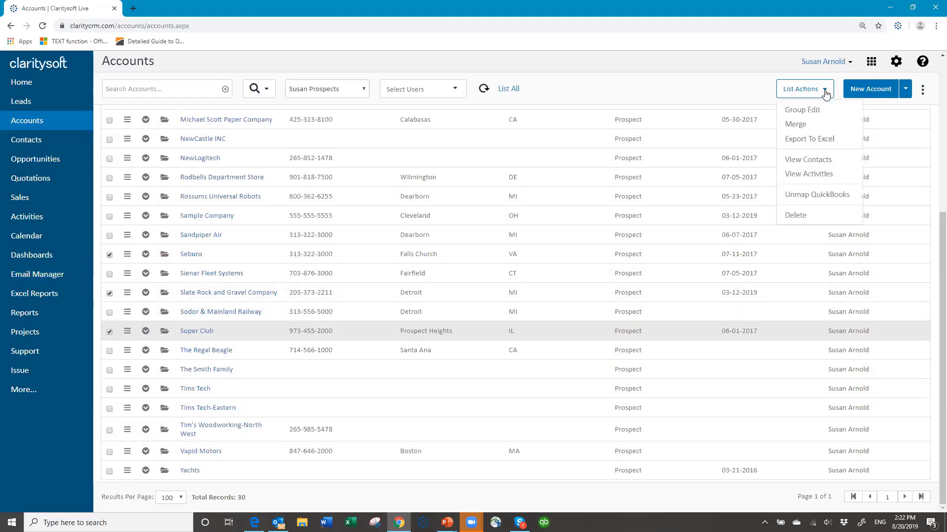
pyautogui.click(806, 113)
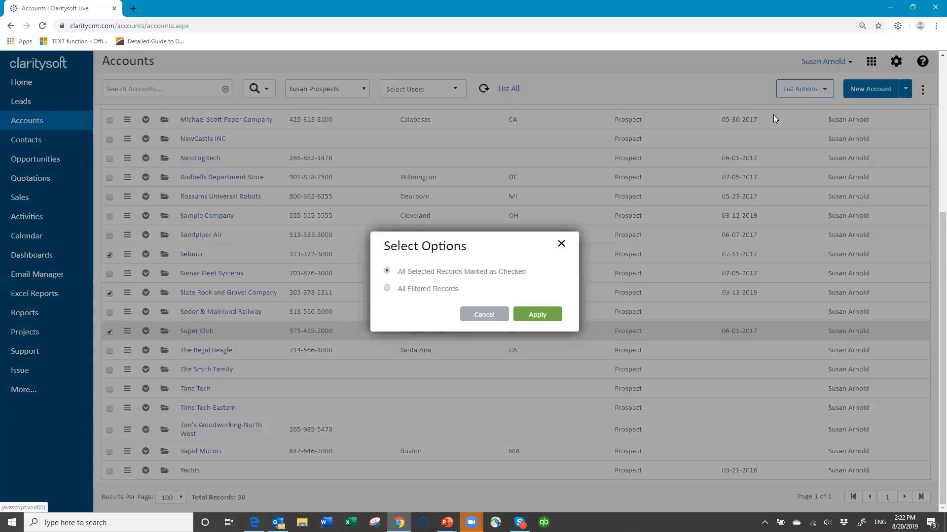
pyautogui.click(542, 315)
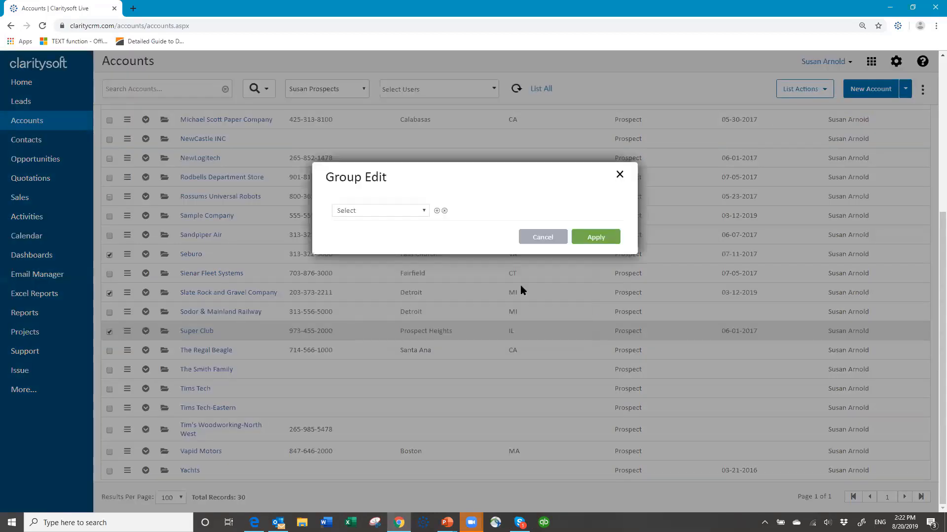
pyautogui.click(424, 212)
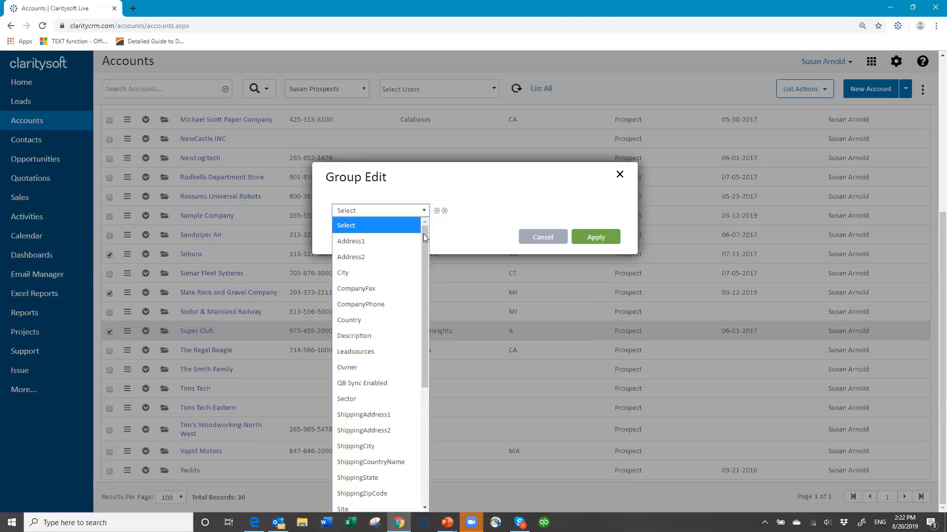
pyautogui.moveTo(429, 384); pyautogui.dragTo(427, 442)
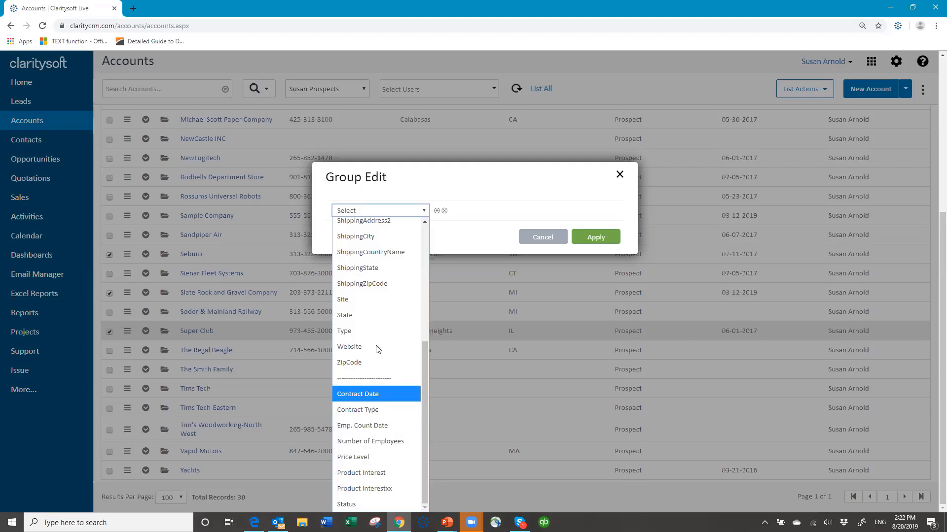
pyautogui.click(418, 395)
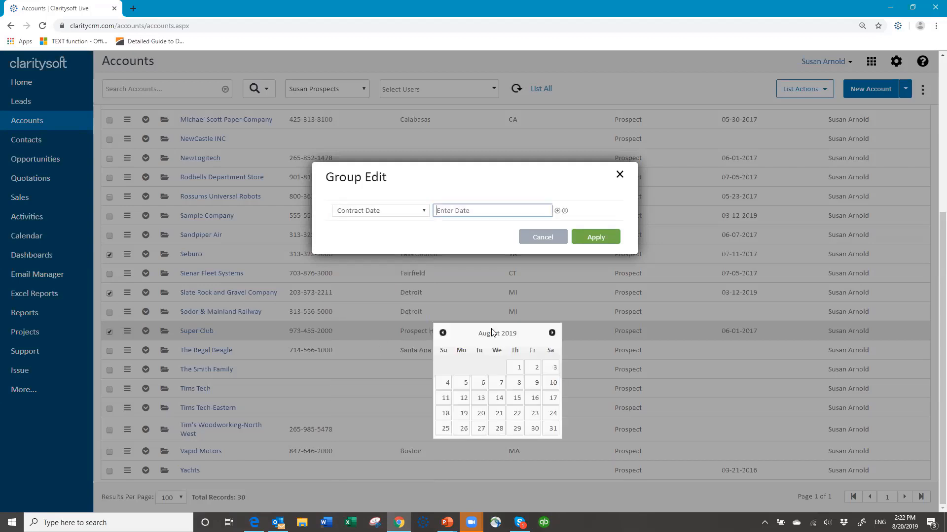
pyautogui.click(422, 212)
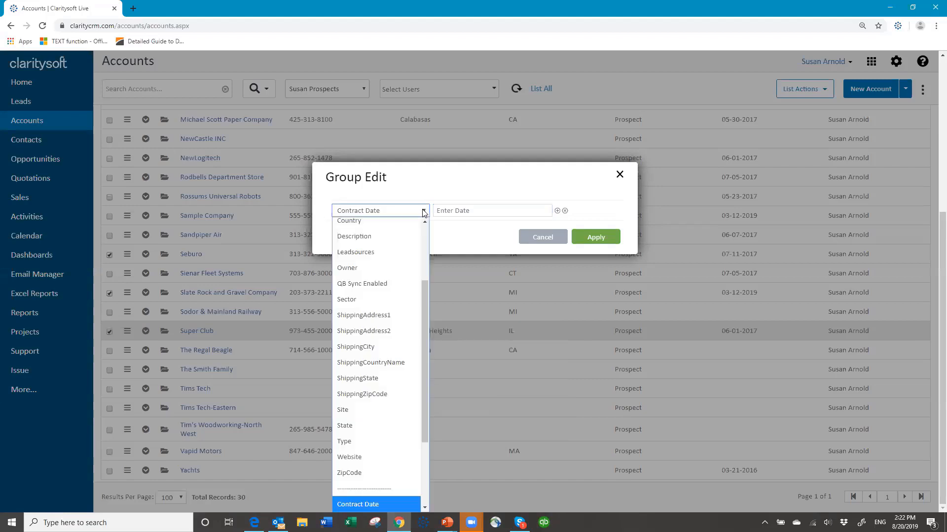
pyautogui.click(396, 439)
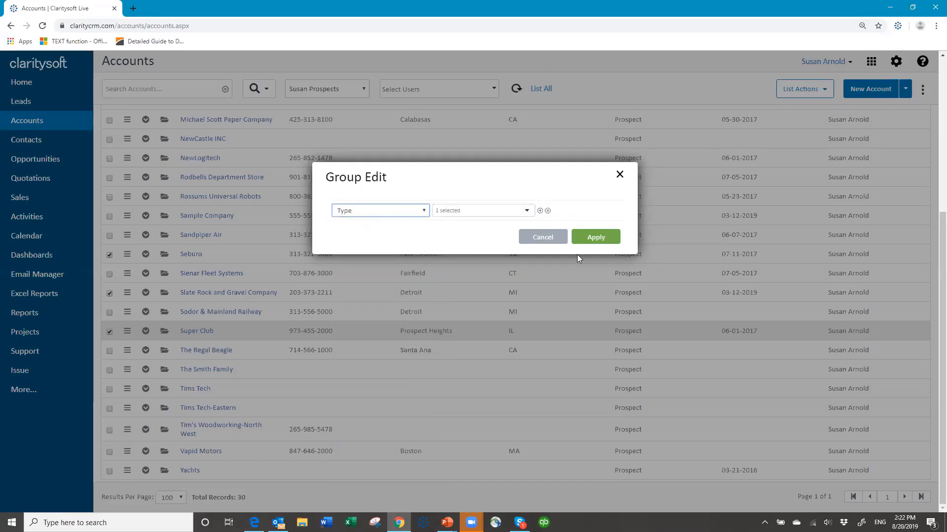
pyautogui.click(526, 211)
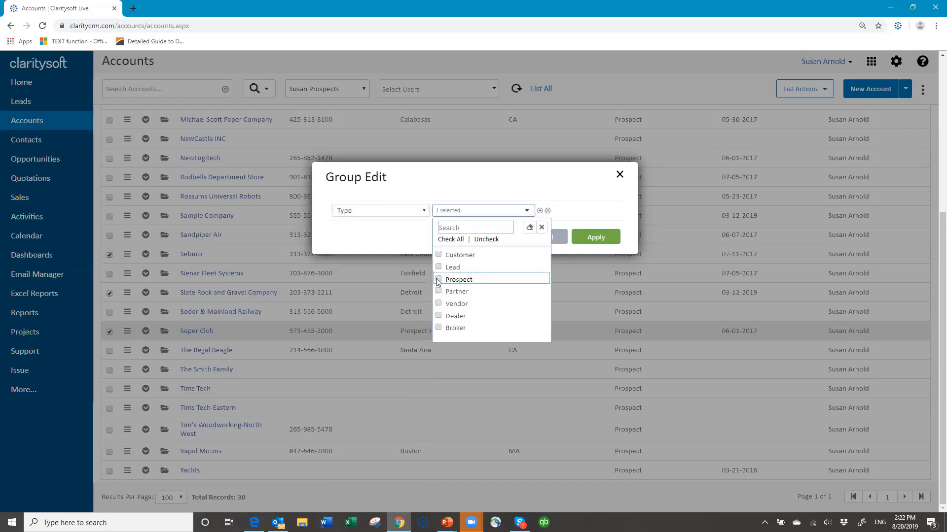
pyautogui.click(439, 256)
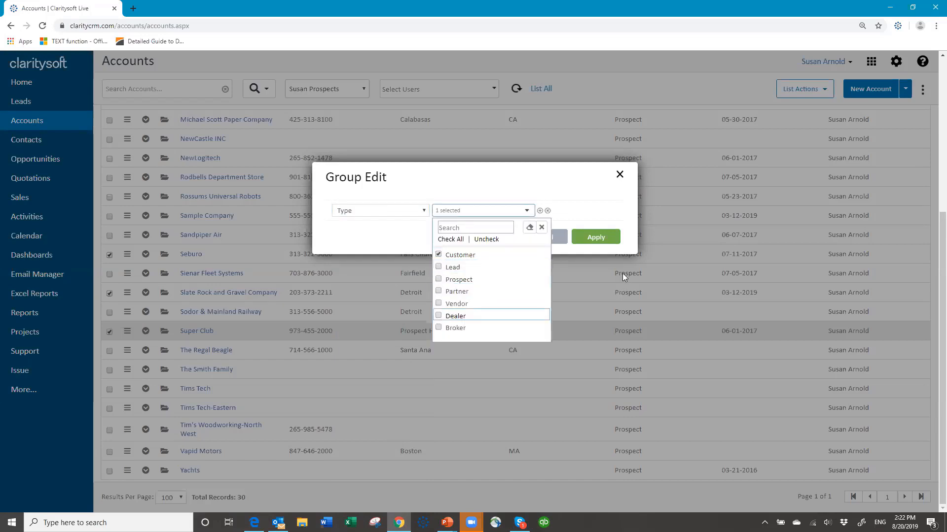
pyautogui.click(592, 240)
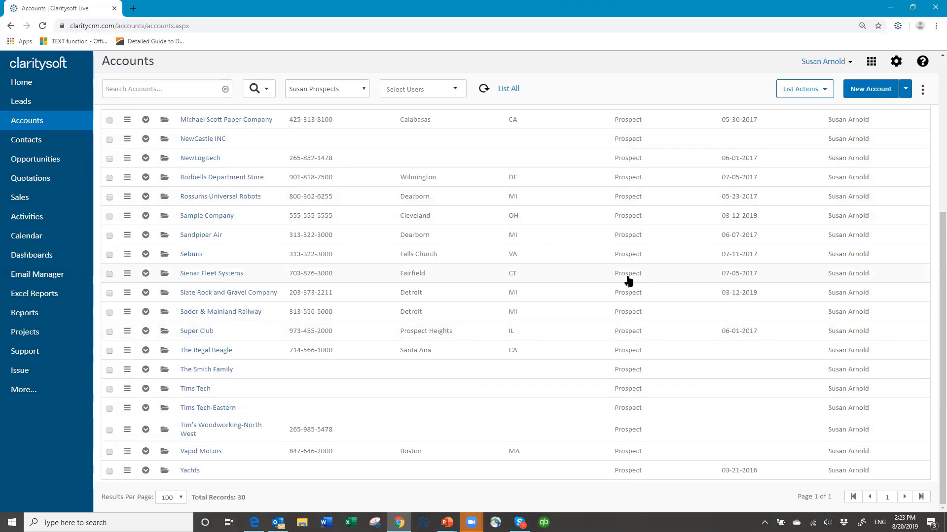
pyautogui.scroll(5, 630, 269)
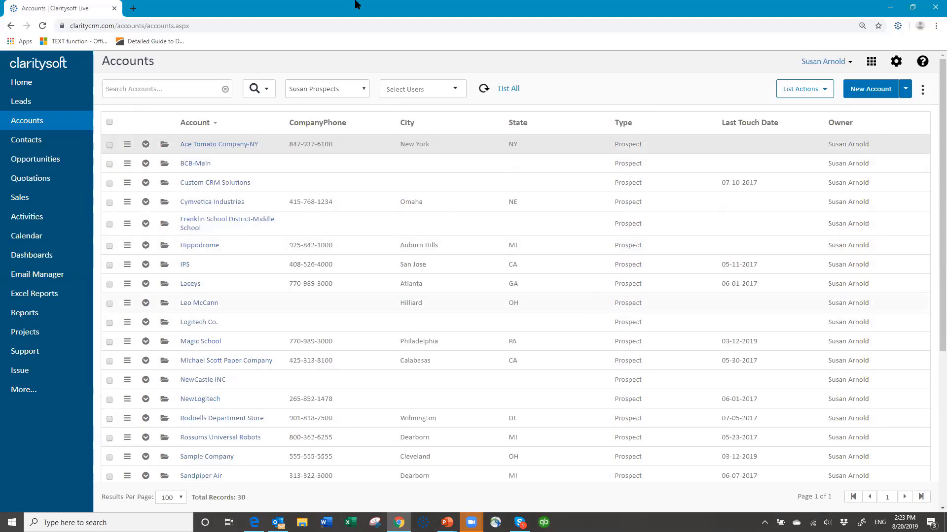
# Switch the Accounts list to the user's Customers saved view, showing 31 customer records
pyautogui.click(365, 92)
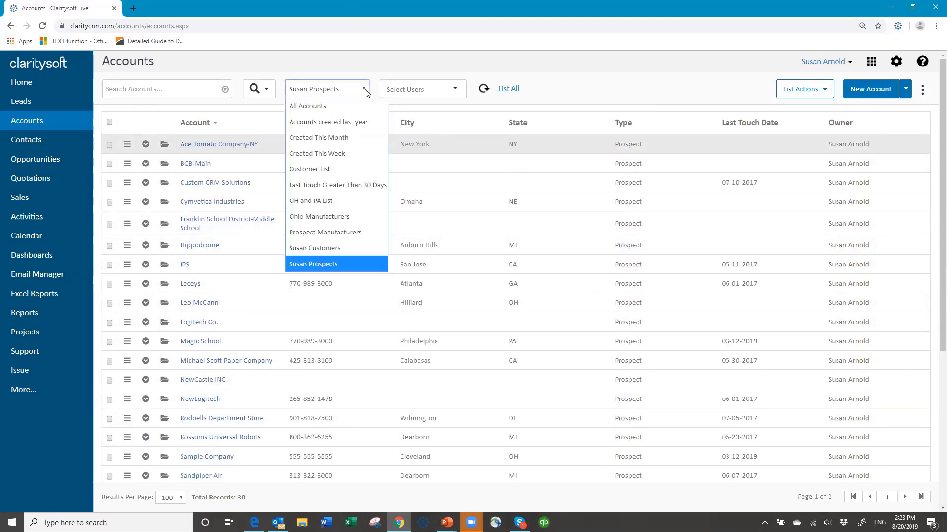
pyautogui.click(333, 249)
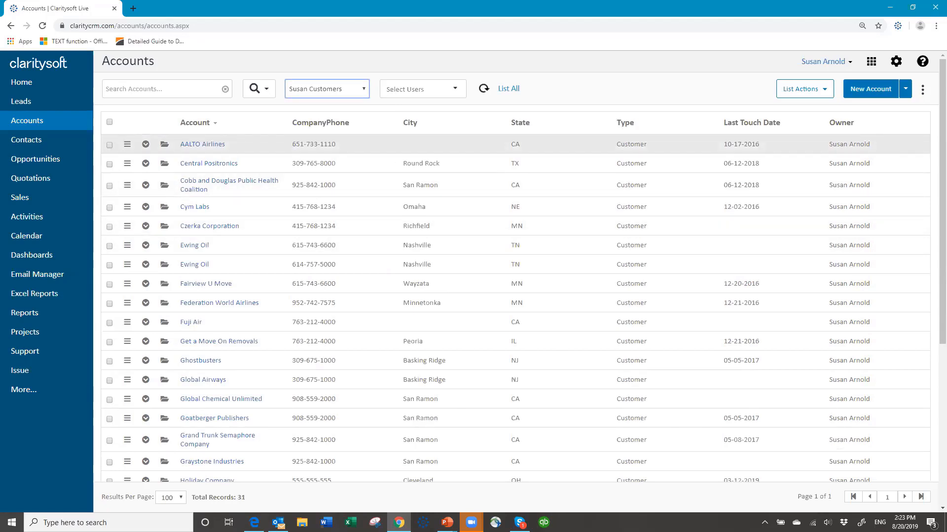
pyautogui.click(923, 90)
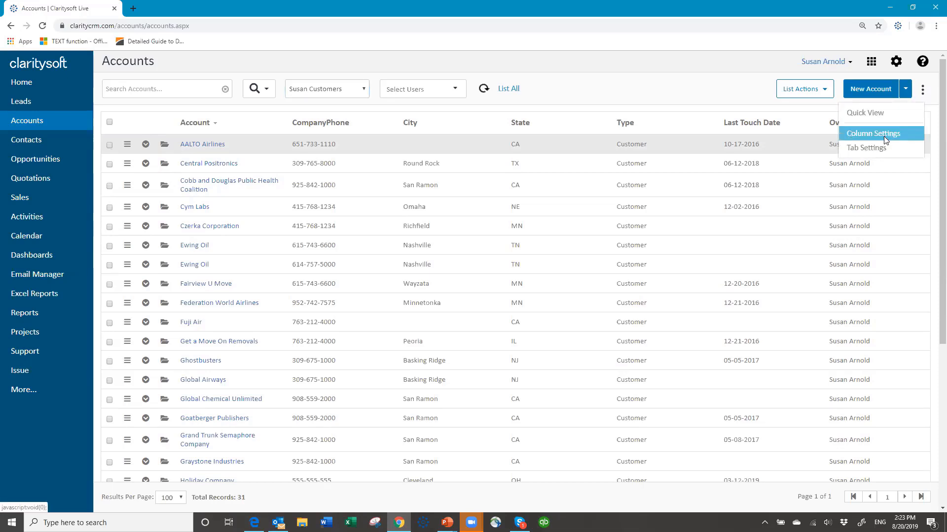
# Move LastEditDate into the Visible Columns of the Customers list and apply the layout
pyautogui.click(870, 134)
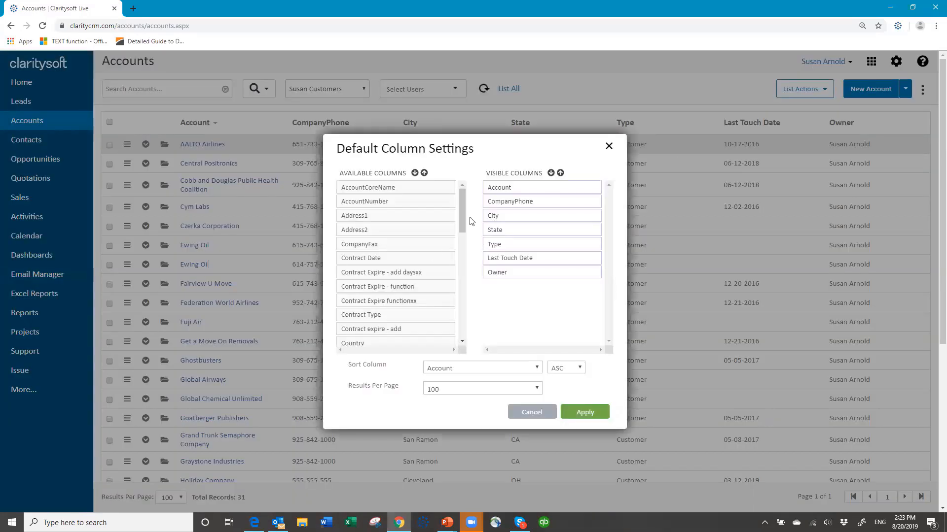
pyautogui.moveTo(463, 223); pyautogui.dragTo(457, 267)
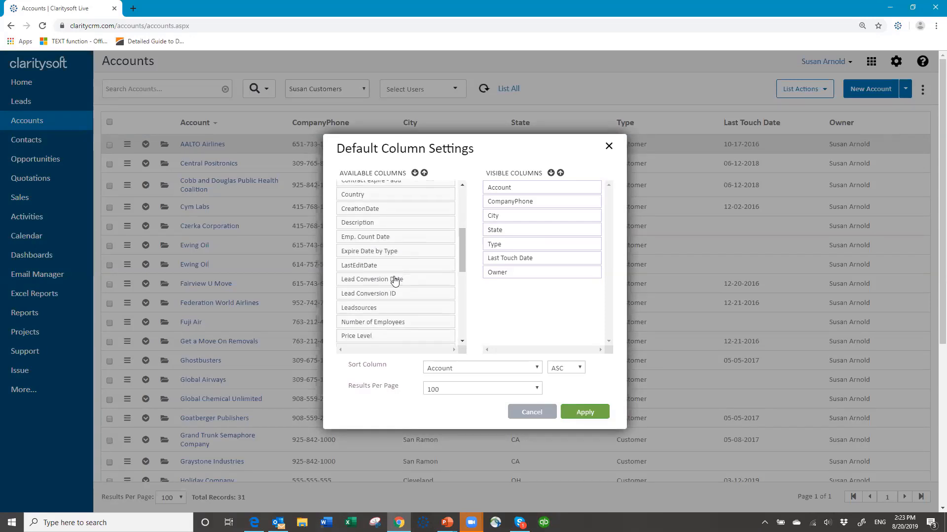
pyautogui.moveTo(382, 269); pyautogui.dragTo(531, 283)
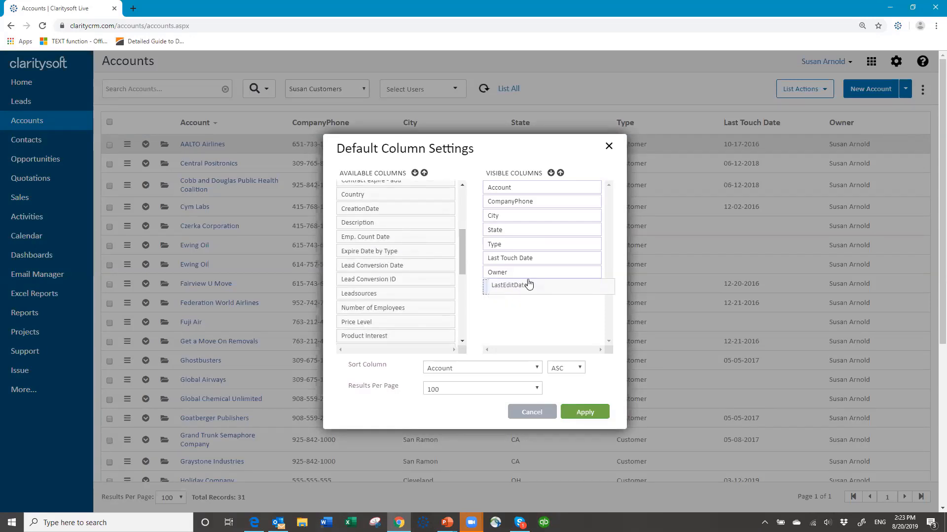
pyautogui.click(581, 413)
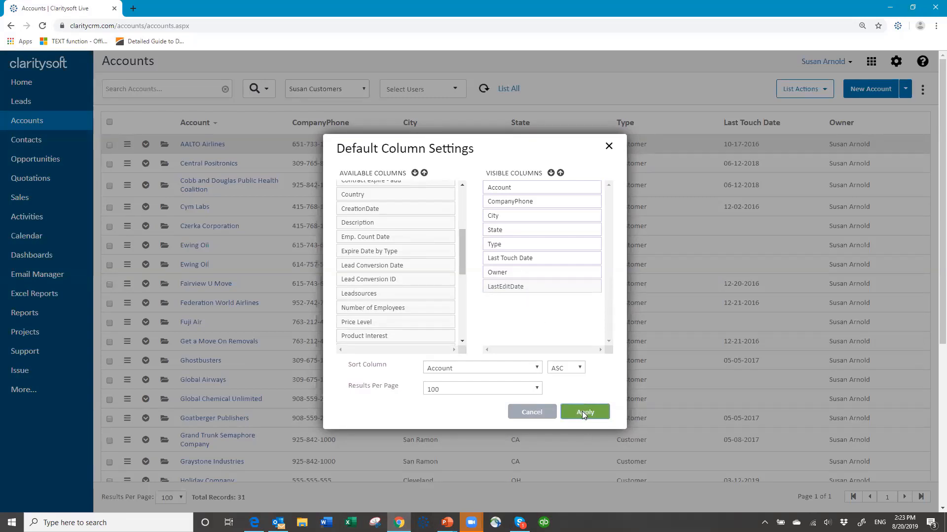
pyautogui.click(583, 413)
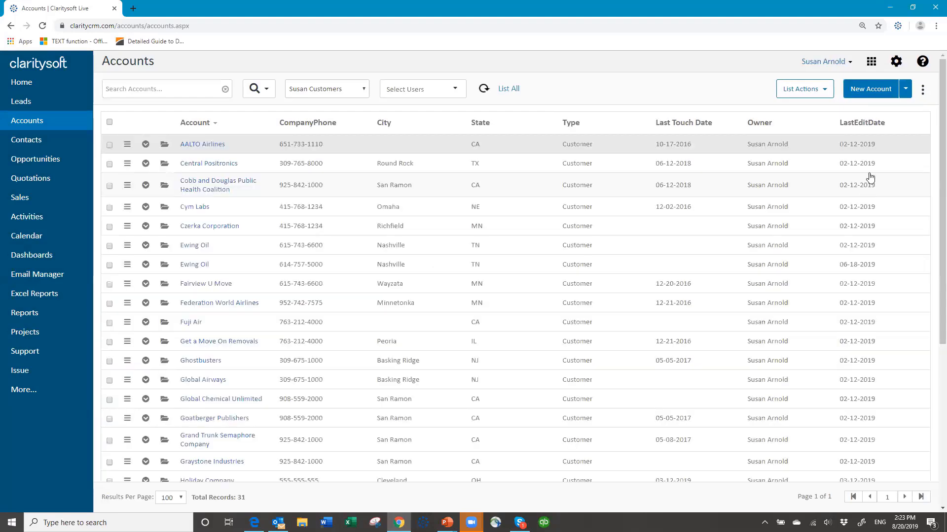
# Sort the customers by LastEditDate, newest first, putting Izon (08-20-2019) at the top
pyautogui.click(864, 127)
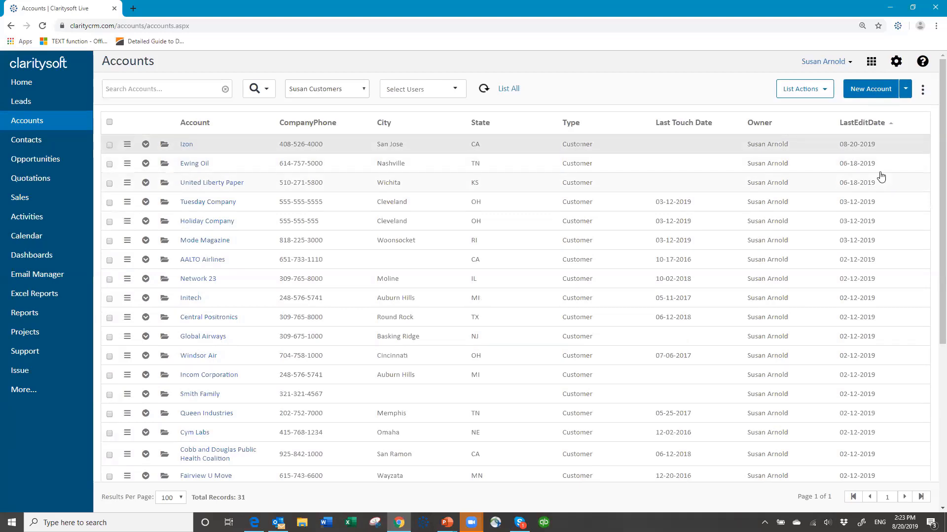
pyautogui.click(861, 127)
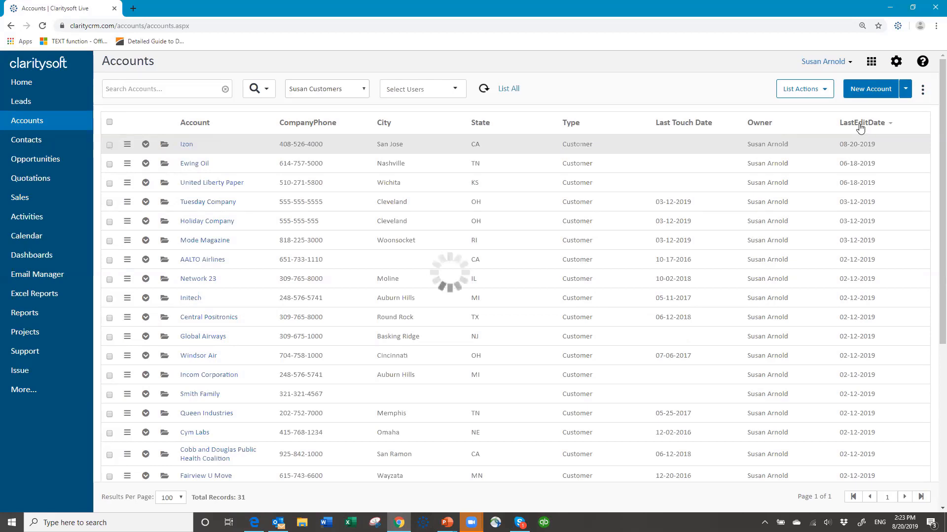
pyautogui.click(860, 128)
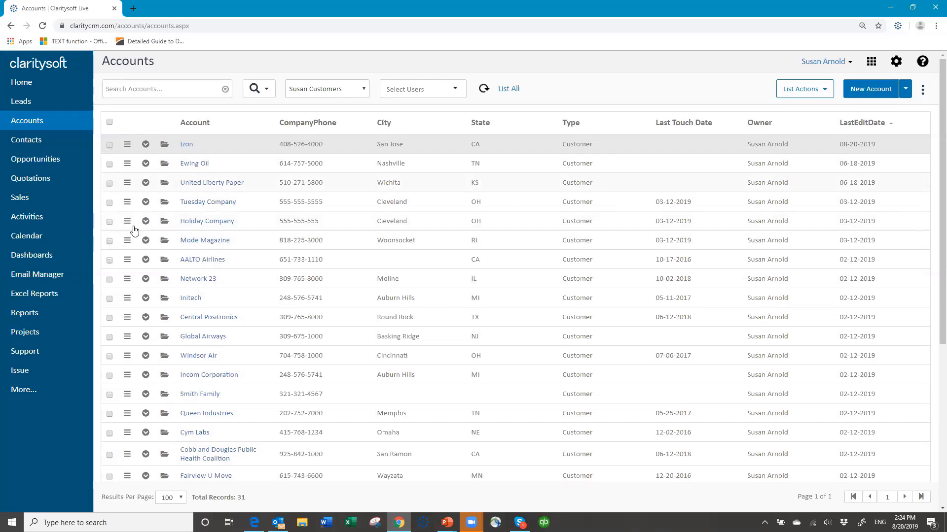
# Check the Global Airways, Incom Corporation and Queen Industries accounts, leaving Tuesday Company unchecked
pyautogui.click(109, 204)
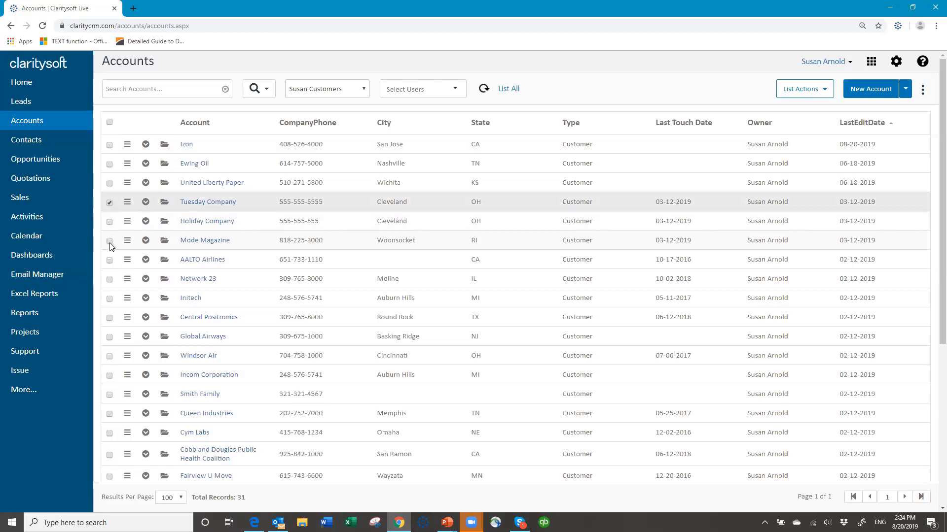
pyautogui.click(111, 202)
pyautogui.click(108, 203)
pyautogui.click(110, 339)
pyautogui.click(110, 375)
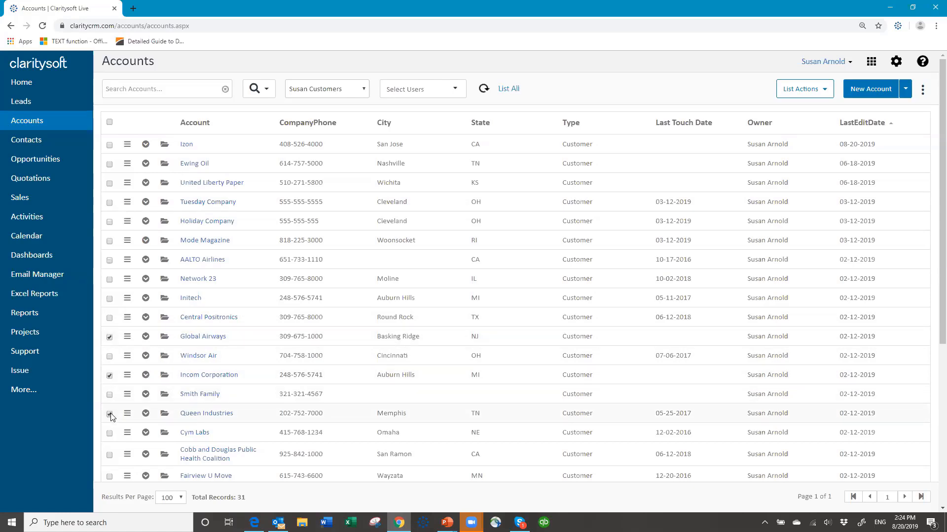
pyautogui.click(109, 414)
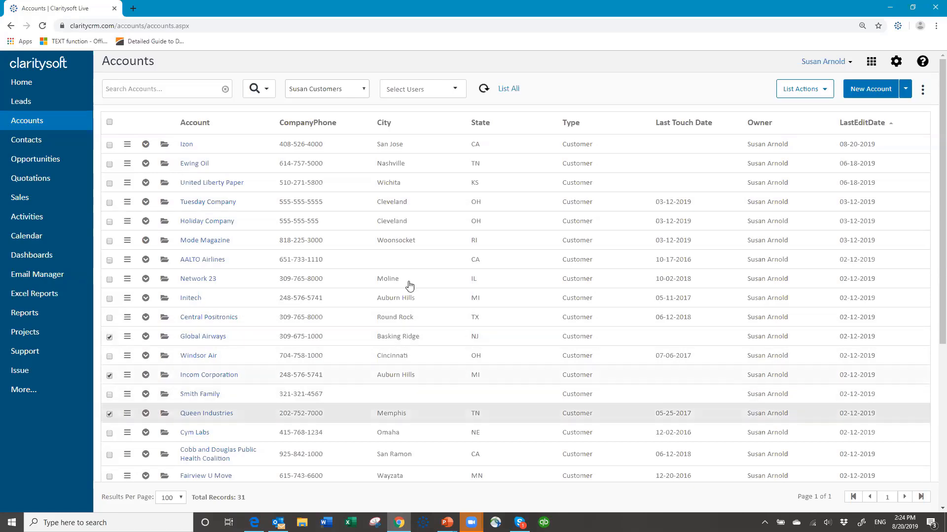
# List the contacts belonging to the three checked accounts
pyautogui.click(825, 94)
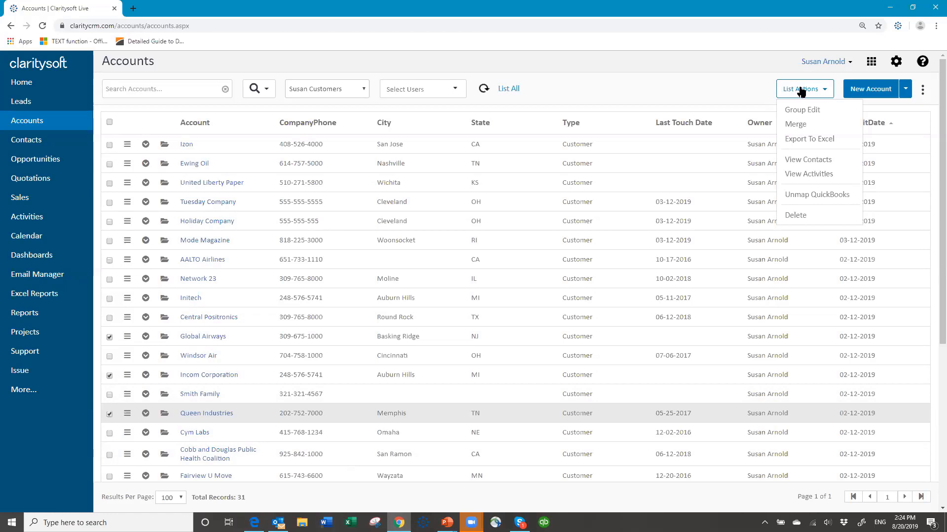
pyautogui.click(795, 162)
pyautogui.click(539, 317)
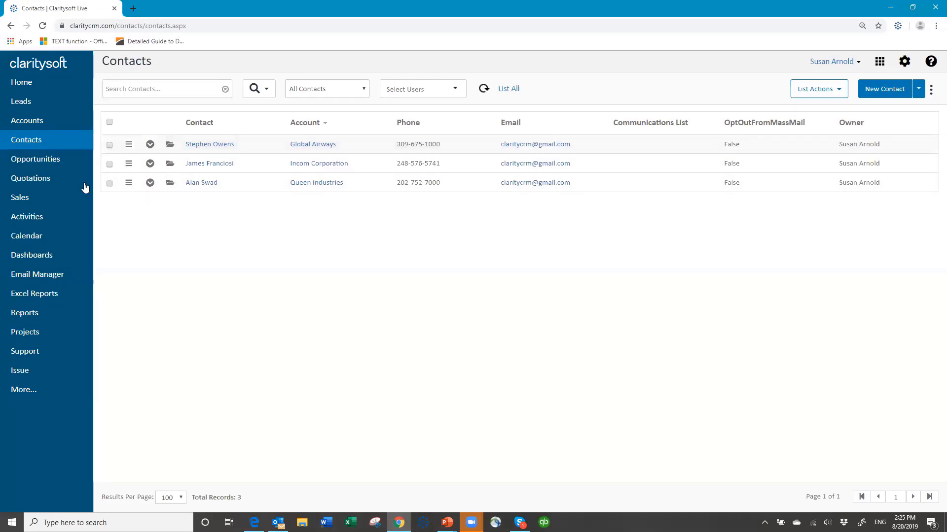
# Check all three contacts and save the New Customer Follow up action plan for them
pyautogui.click(109, 123)
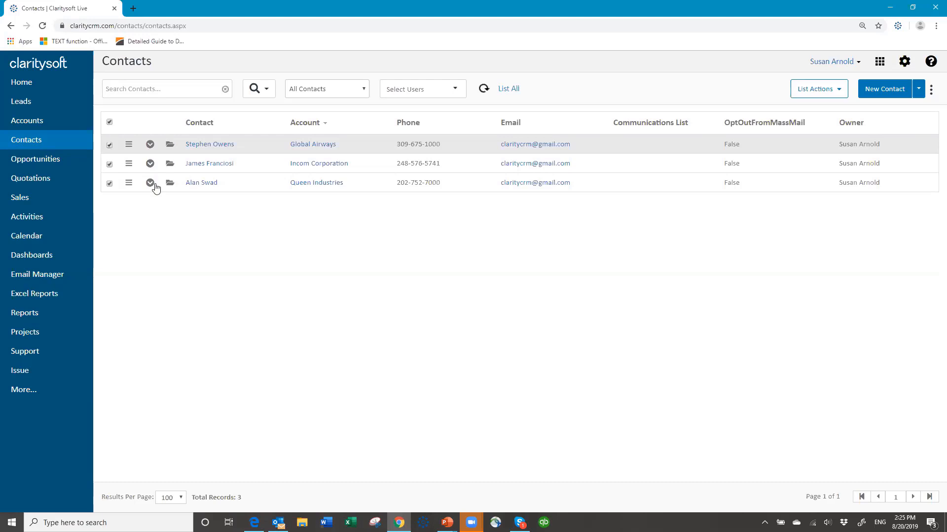
pyautogui.click(839, 91)
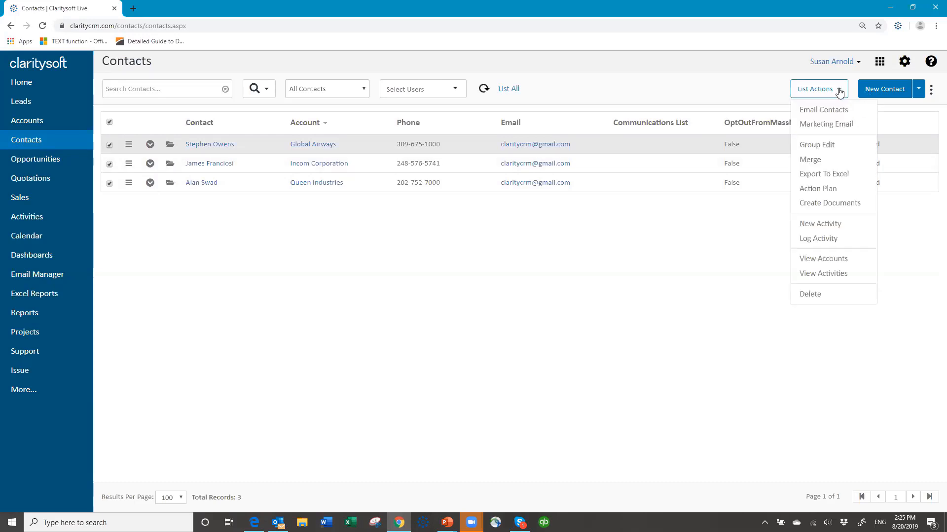
pyautogui.click(820, 192)
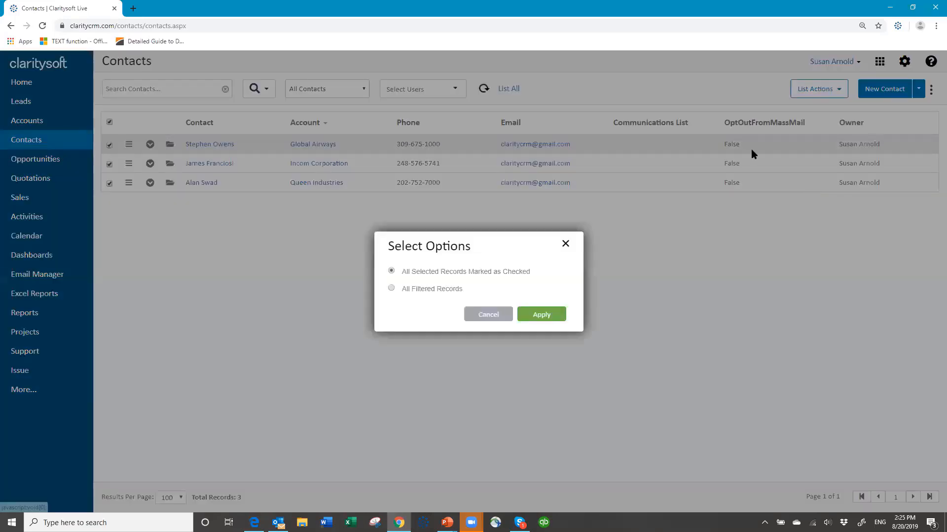
pyautogui.click(532, 315)
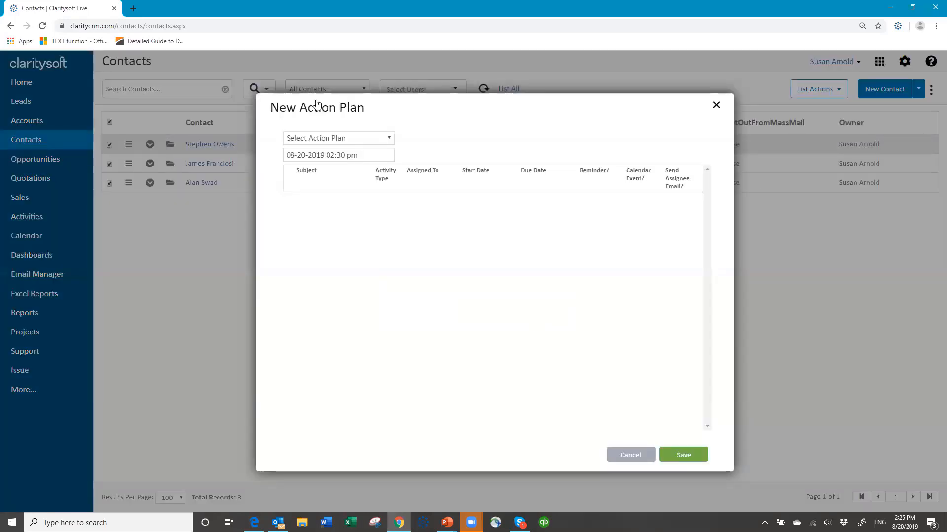
pyautogui.click(379, 139)
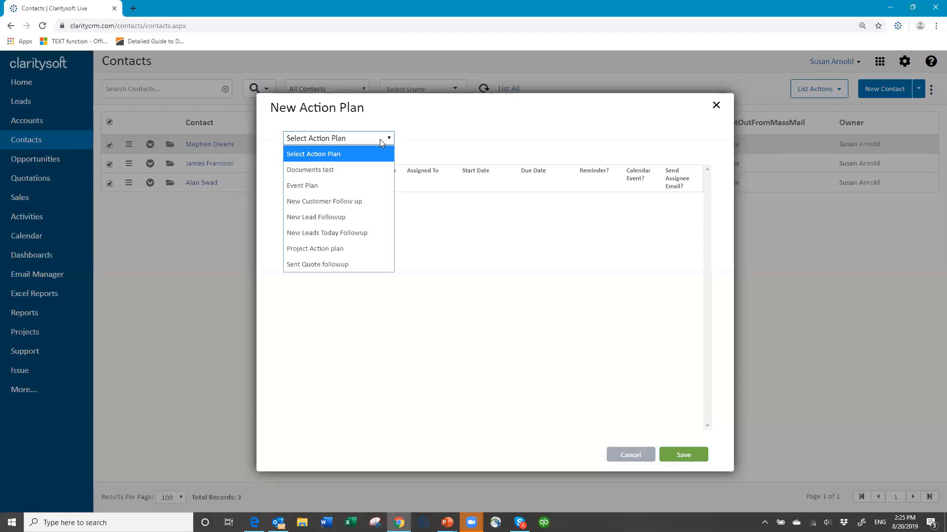
pyautogui.click(356, 202)
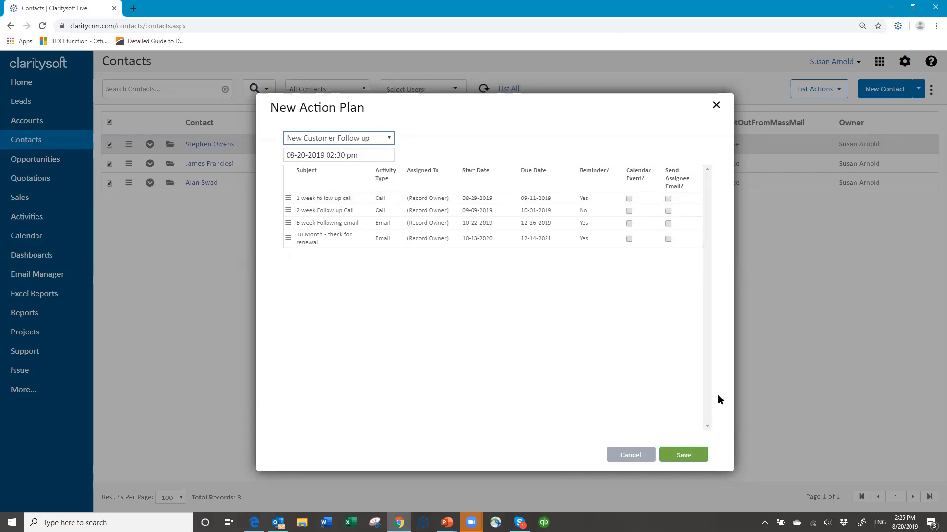
pyautogui.click(675, 458)
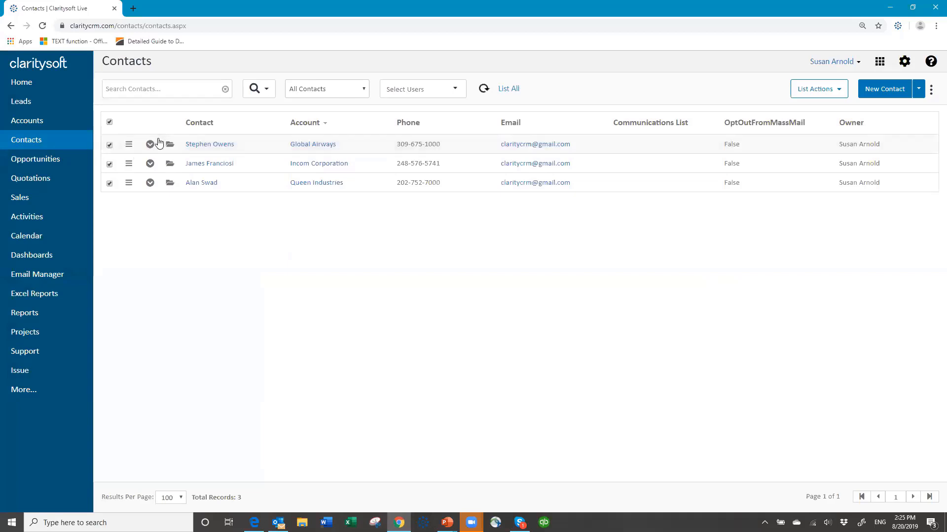
# Review the first contact's four open follow-up activities, uncheck all contacts, and go to Opportunities
pyautogui.click(150, 145)
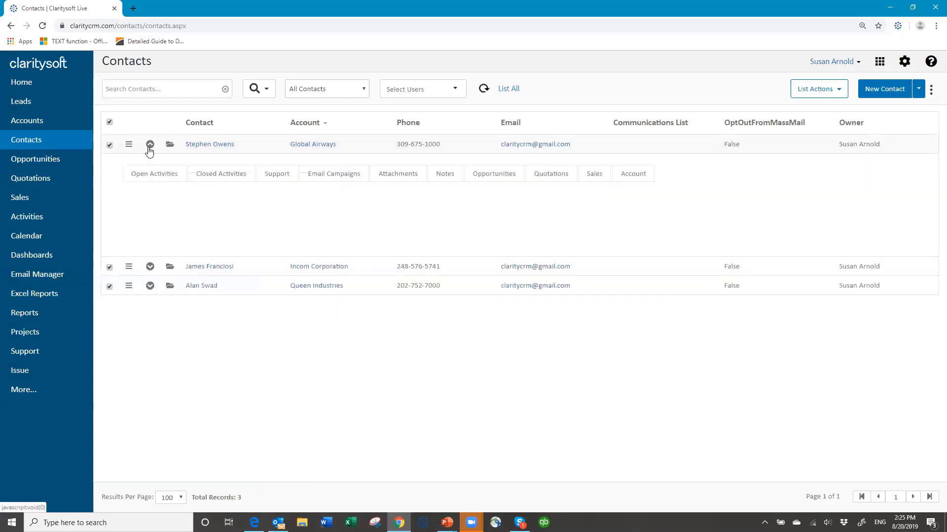
pyautogui.click(154, 179)
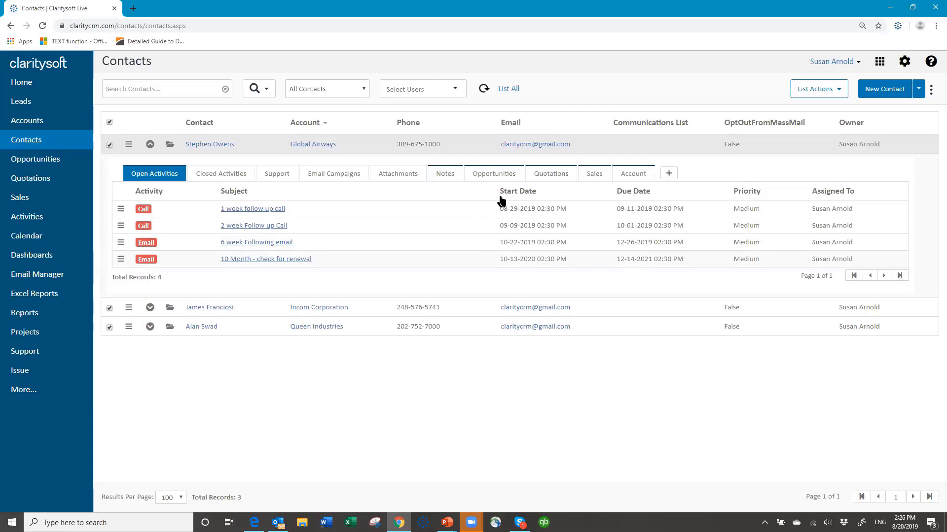
pyautogui.click(151, 146)
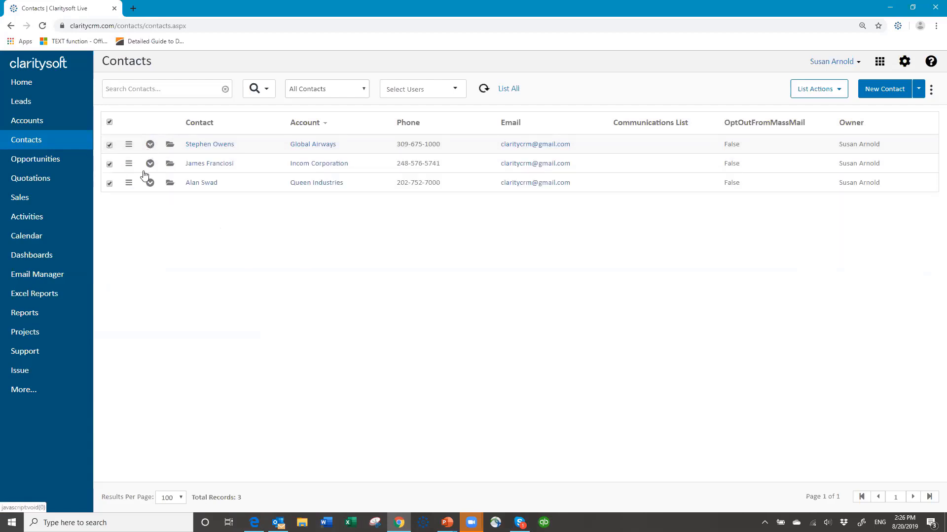
pyautogui.click(110, 123)
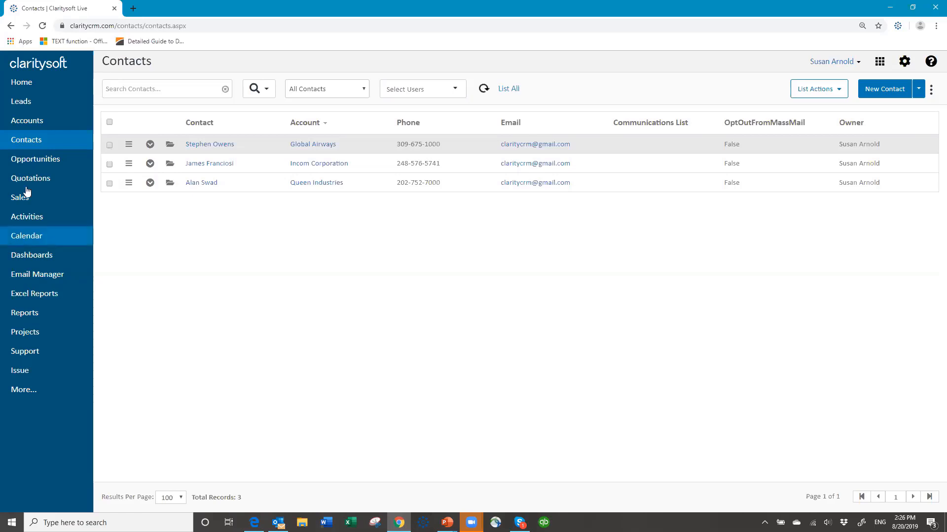
pyautogui.click(41, 164)
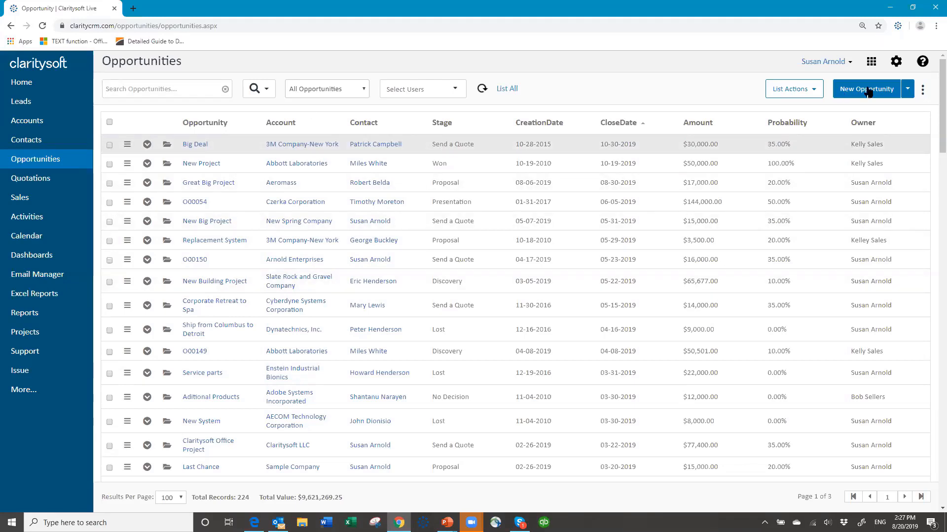
# Open the Settings gear to reach the My Preferences page
pyautogui.click(896, 63)
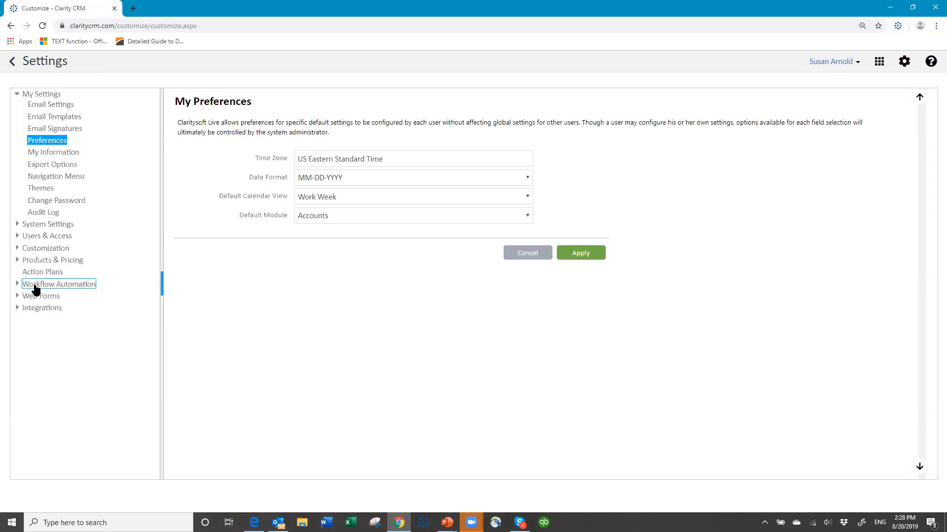
# Under Workflow Automation > Templates, add a new blank email template
pyautogui.click(18, 285)
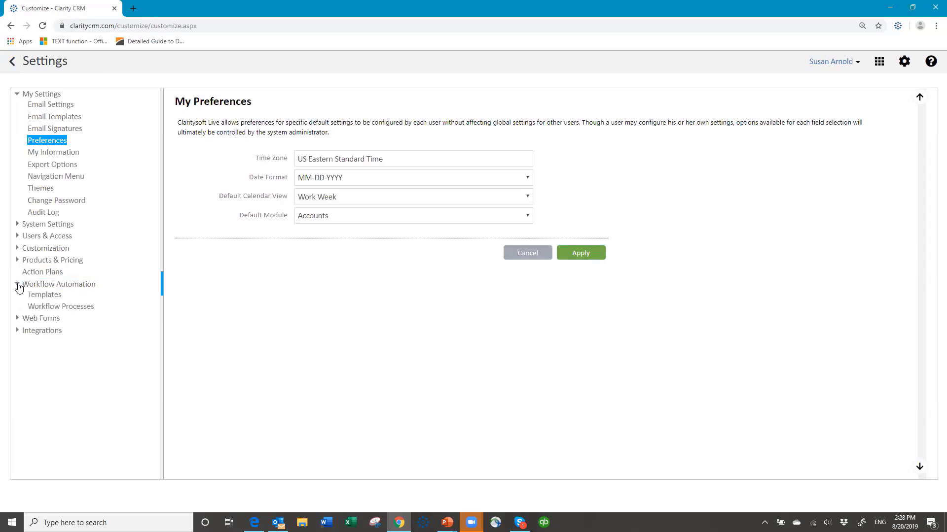
pyautogui.click(47, 296)
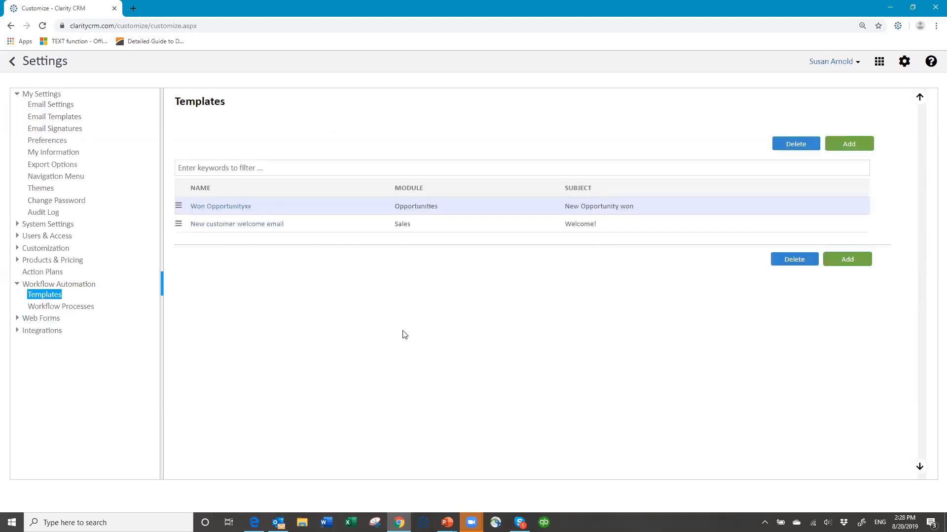
pyautogui.click(846, 145)
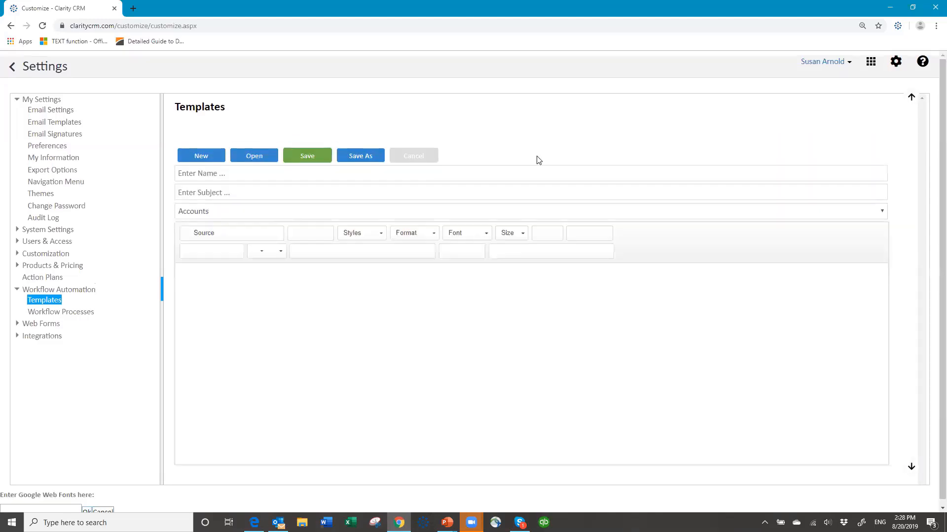
# Name the template 'Won New Opportunity' and give it the subject 'Time to Invoice a new sale'
pyautogui.click(240, 170)
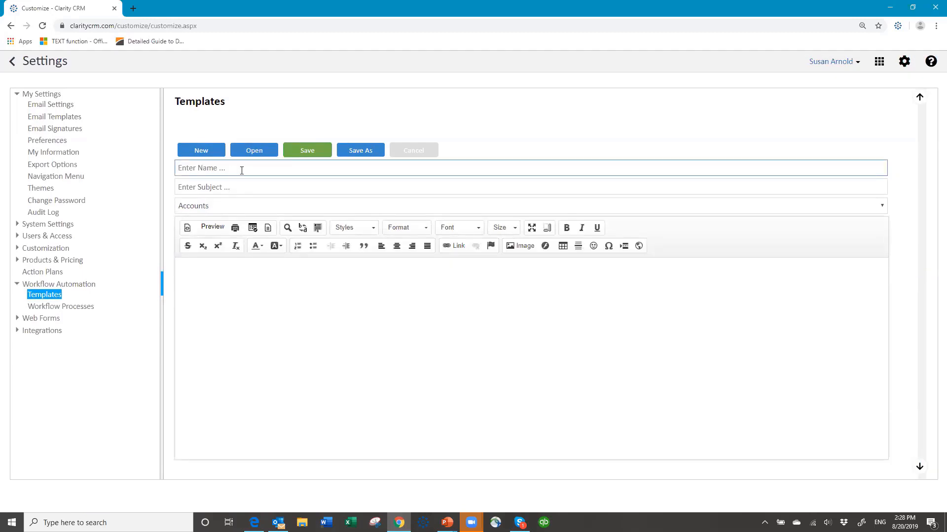
pyautogui.write('Won New Opportunity')
pyautogui.click(228, 188)
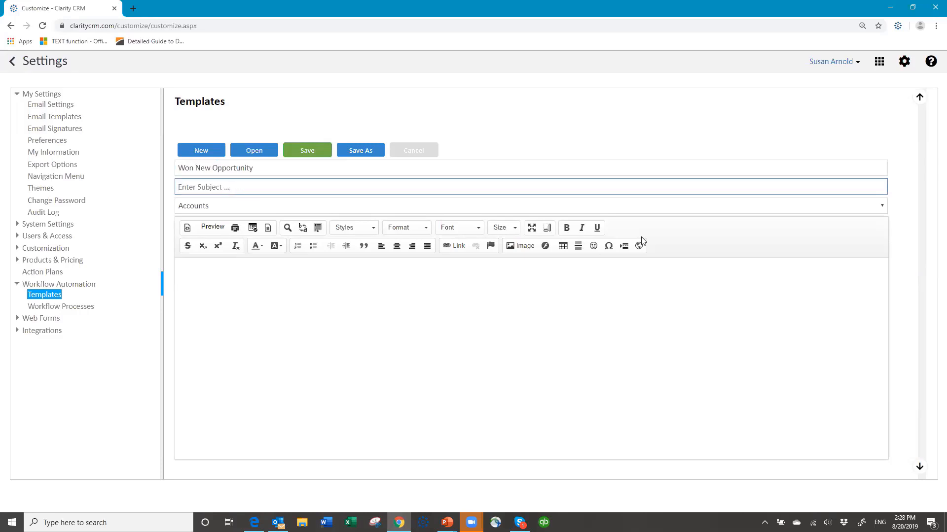
pyautogui.write('We hae won')
pyautogui.press('BackSpace')
pyautogui.press('BackSpace')
pyautogui.press('BackSpace')
pyautogui.press('BackSpace')
pyautogui.press('BackSpace')
pyautogui.press('BackSpace')
pyautogui.press('BackSpace')
pyautogui.press('BackSpace')
pyautogui.write('Time to Invoice a new sale')
# Set the template's module to Opportunities
pyautogui.click(227, 207)
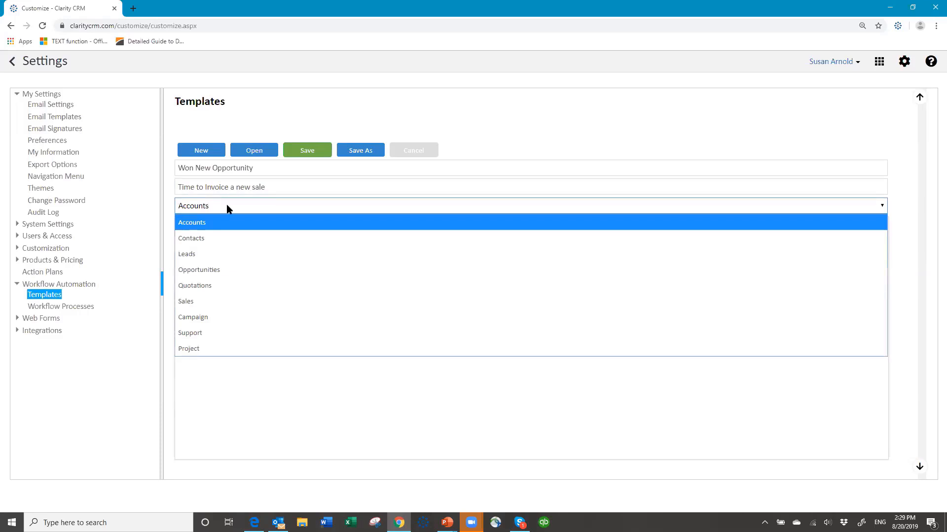
pyautogui.click(221, 271)
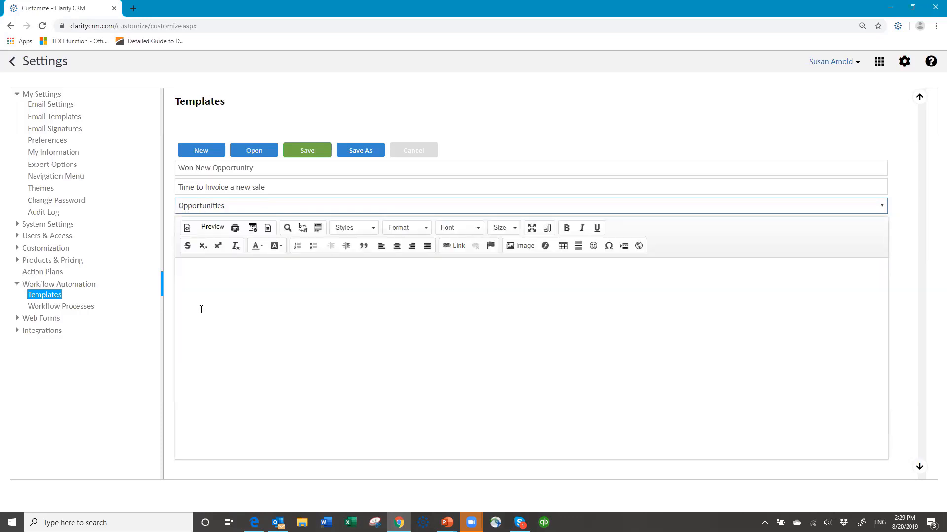
pyautogui.click(281, 207)
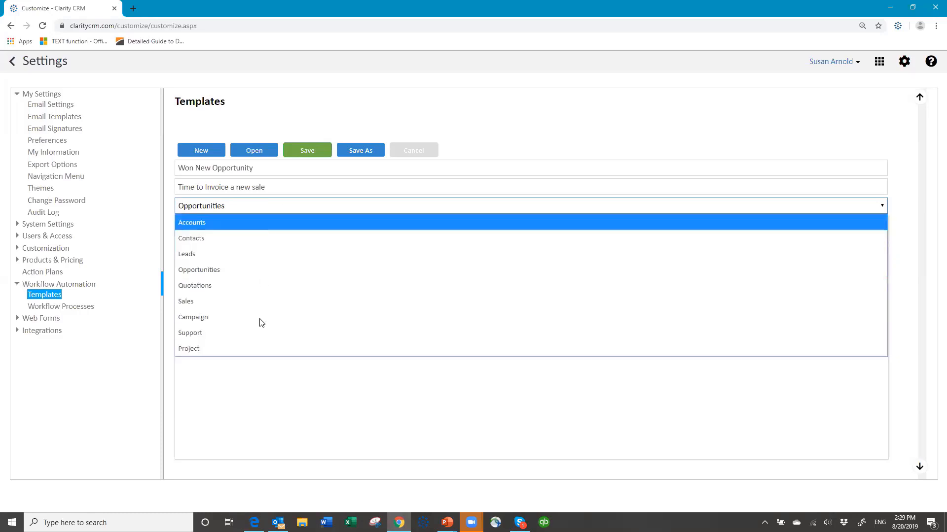
pyautogui.click(263, 272)
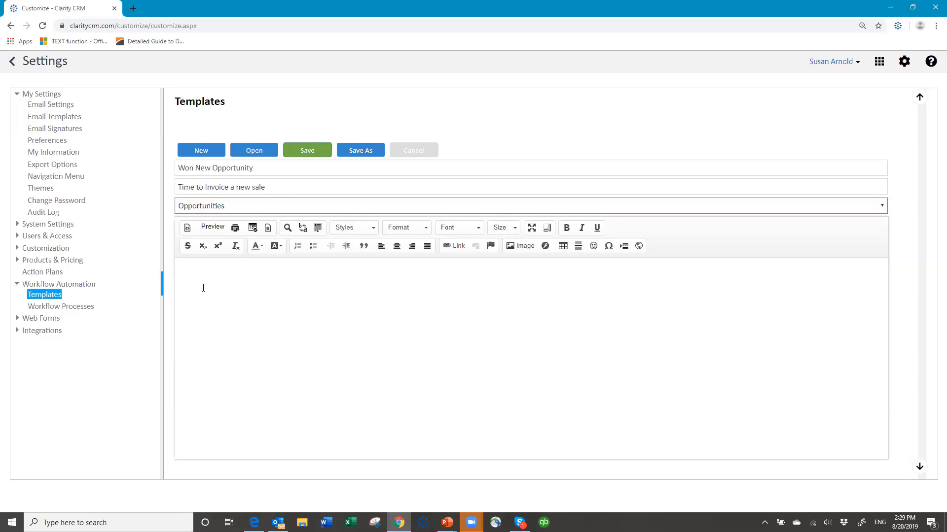
# Begin the template body with 'Hello Billing,', the ready-to-invoice sentence and an 'Account' label
pyautogui.click(199, 270)
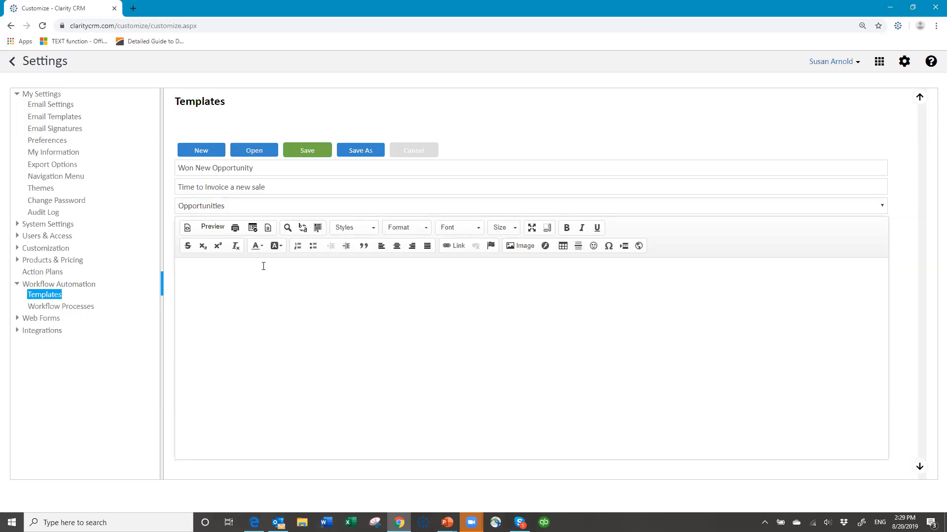
pyautogui.write('Hello')
pyautogui.write(' Billing, ')
pyautogui.write('We have won a')
pyautogui.write(' new ')
pyautogui.write('opportu')
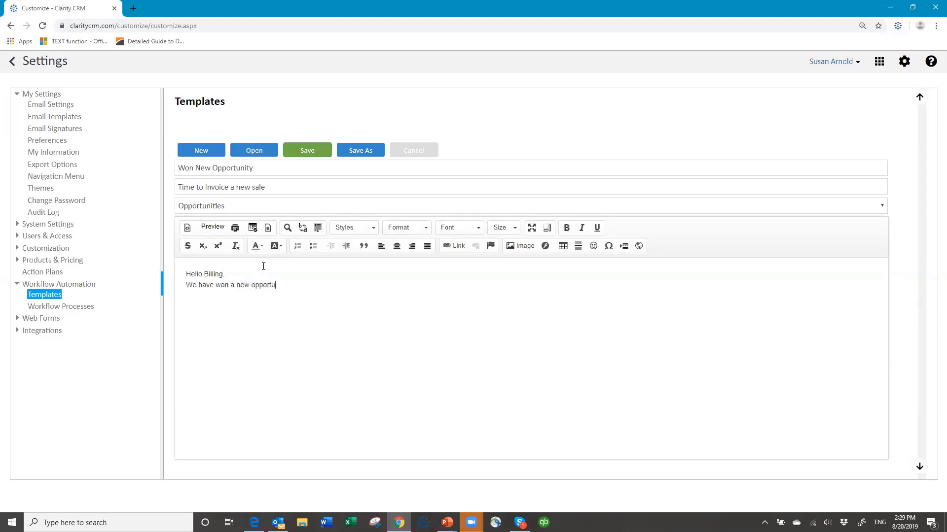
pyautogui.write('nity')
pyautogui.write(' that is ready')
pyautogui.write(' to be invoice')
pyautogui.write('d.  ')
pyautogui.write('Account:')
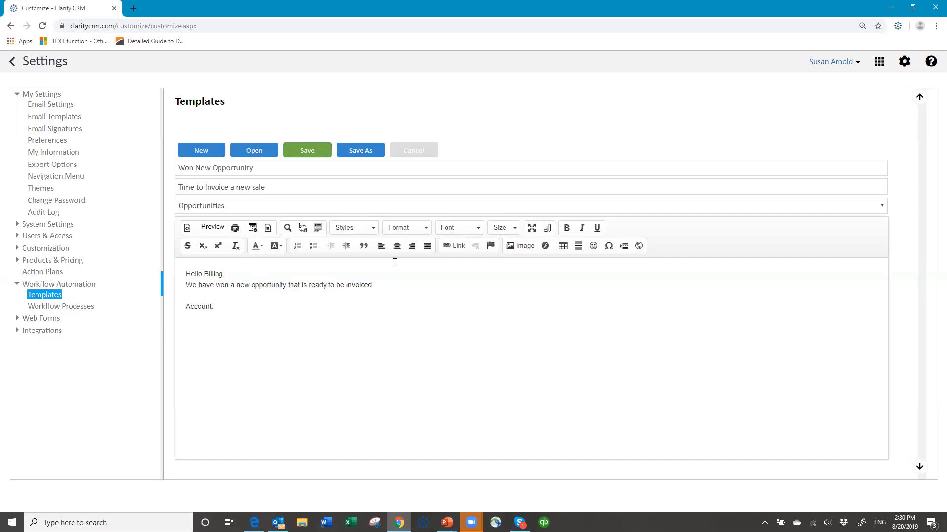
# Insert the Account merge field, then add a Contact line with the Contact merge field
pyautogui.click(253, 229)
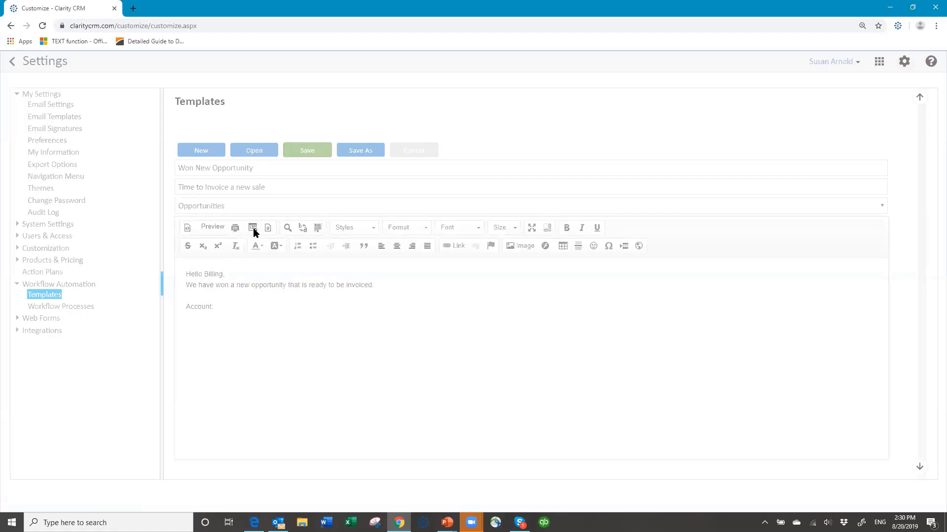
pyautogui.click(360, 193)
pyautogui.click(579, 406)
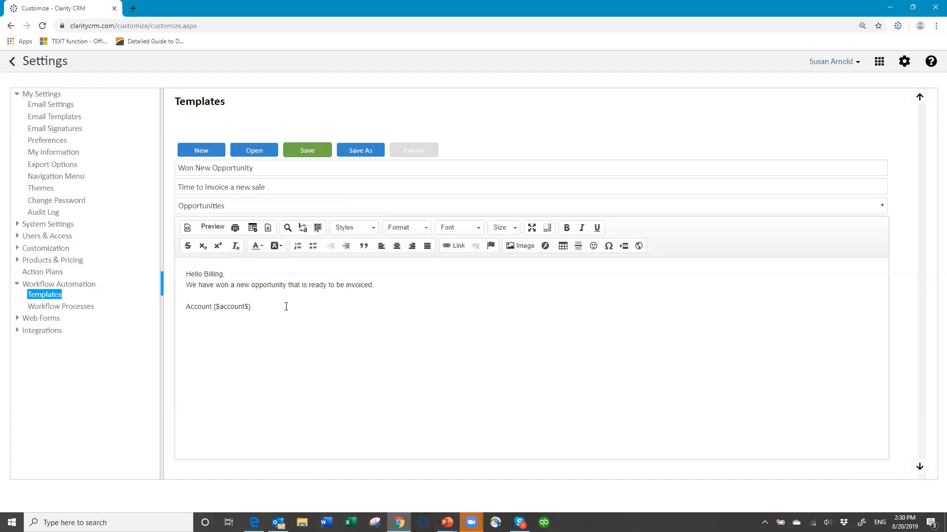
pyautogui.press('Return')
pyautogui.write('Contact:')
pyautogui.click(252, 229)
pyautogui.click(360, 234)
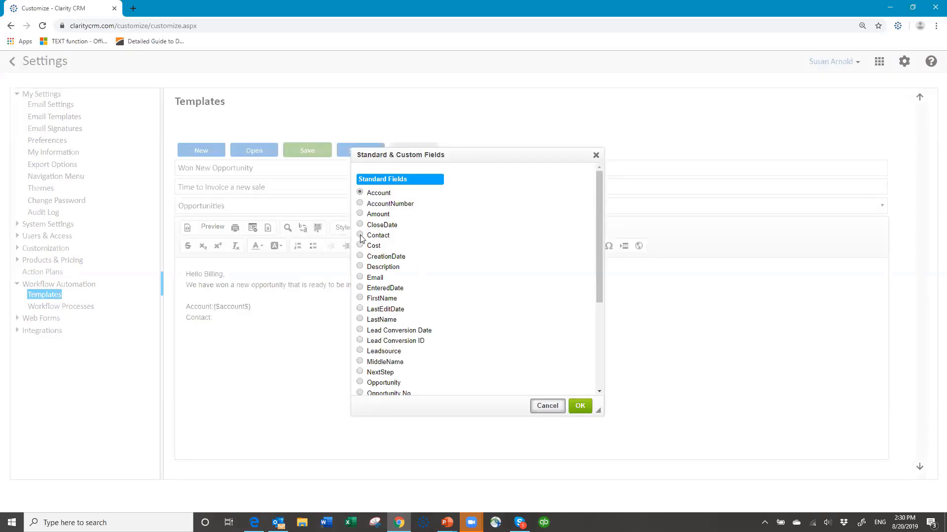
pyautogui.click(581, 406)
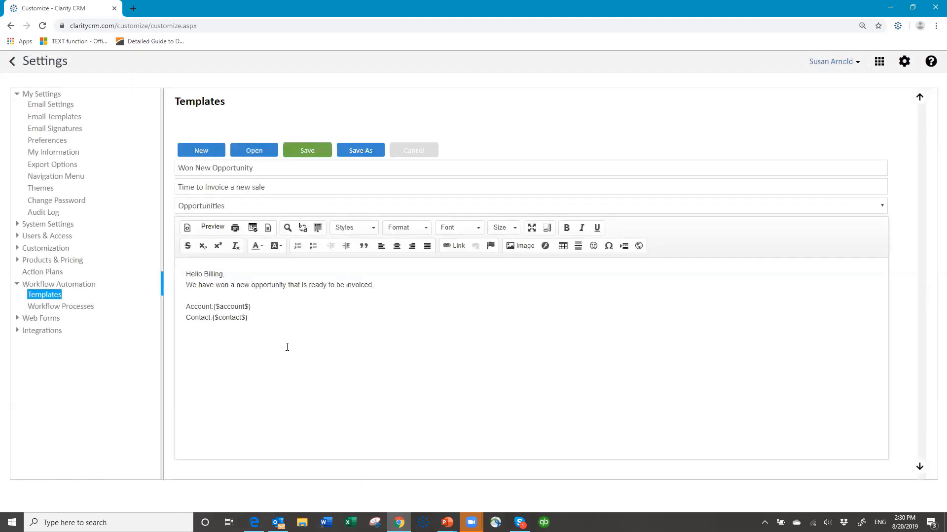
# Add 'opportunity:' and 'Owner:' lines with the Opportunity and Owner merge fields
pyautogui.write('opportunity:')
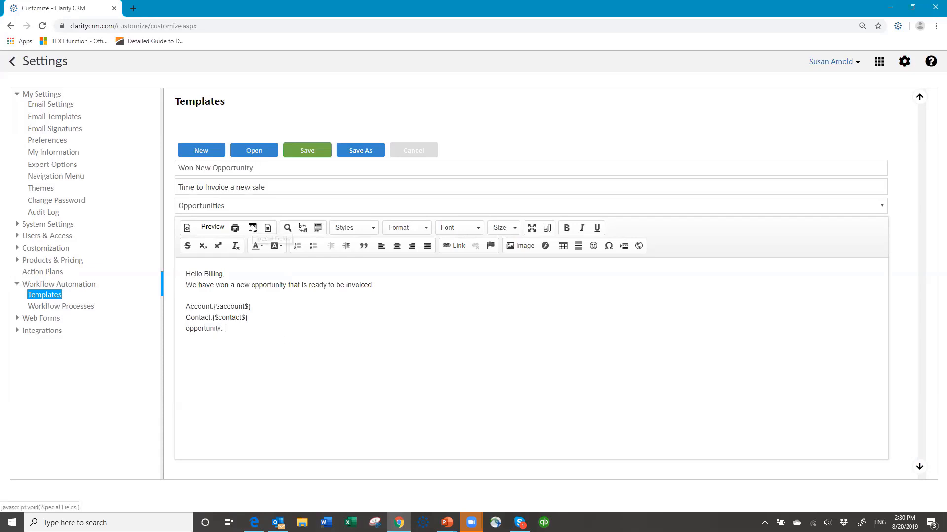
pyautogui.click(252, 228)
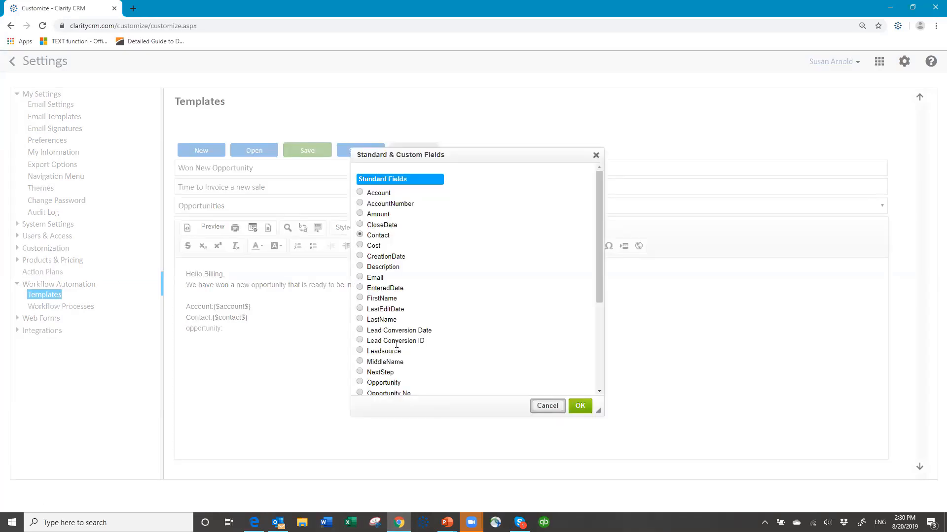
pyautogui.scroll(-1, 372, 365)
pyautogui.click(360, 333)
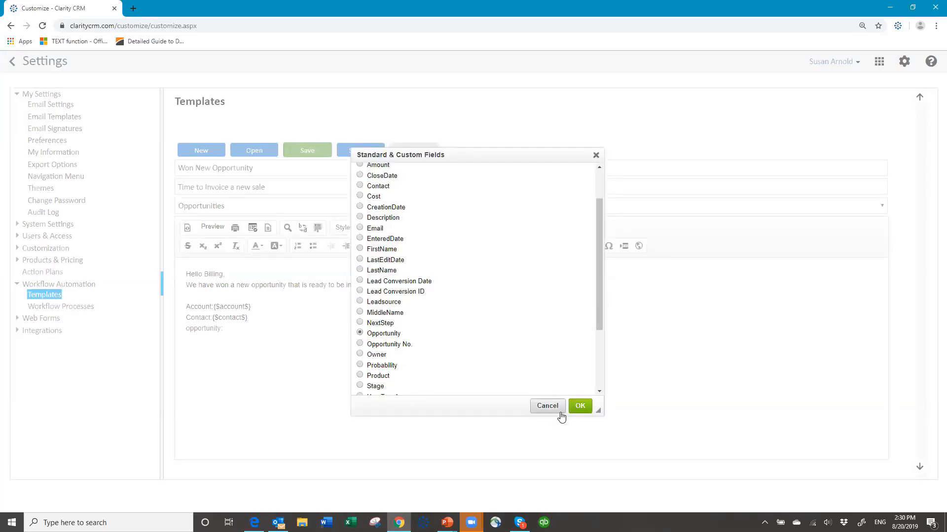
pyautogui.click(580, 406)
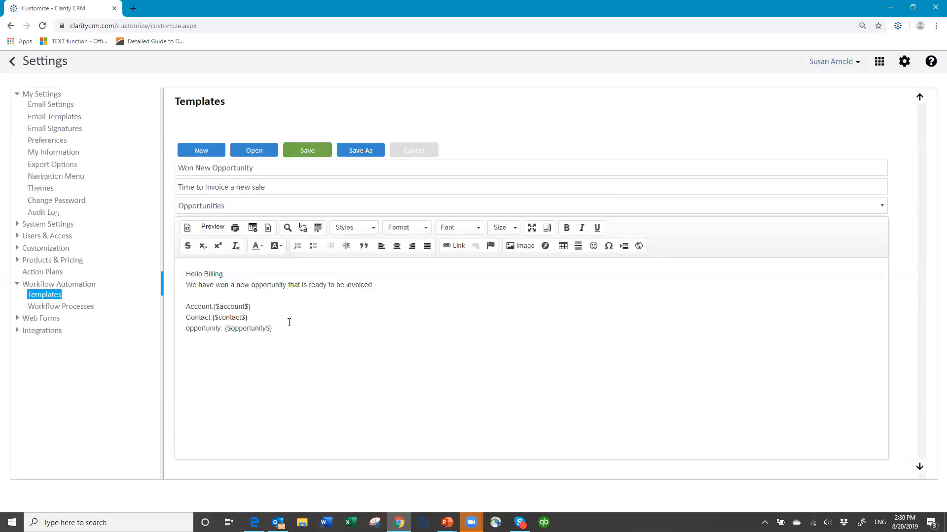
pyautogui.write('Owner:')
pyautogui.click(253, 228)
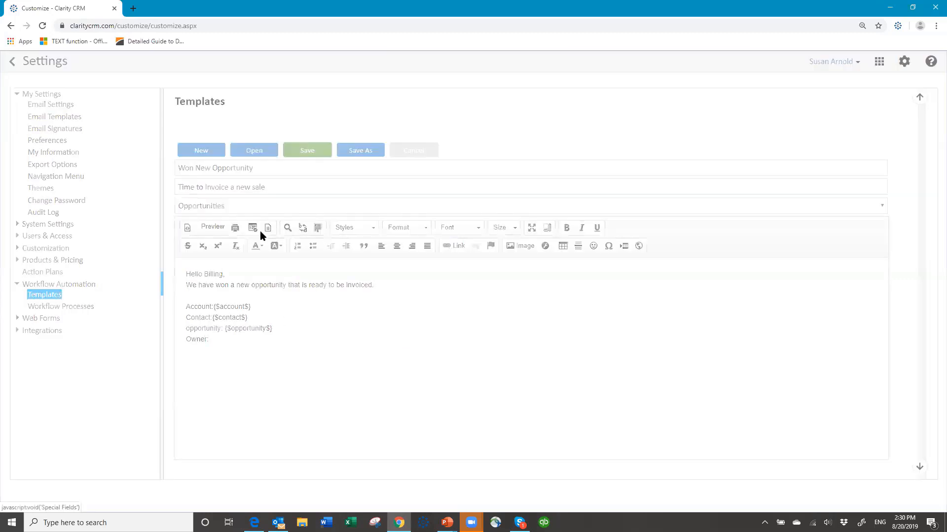
pyautogui.click(360, 354)
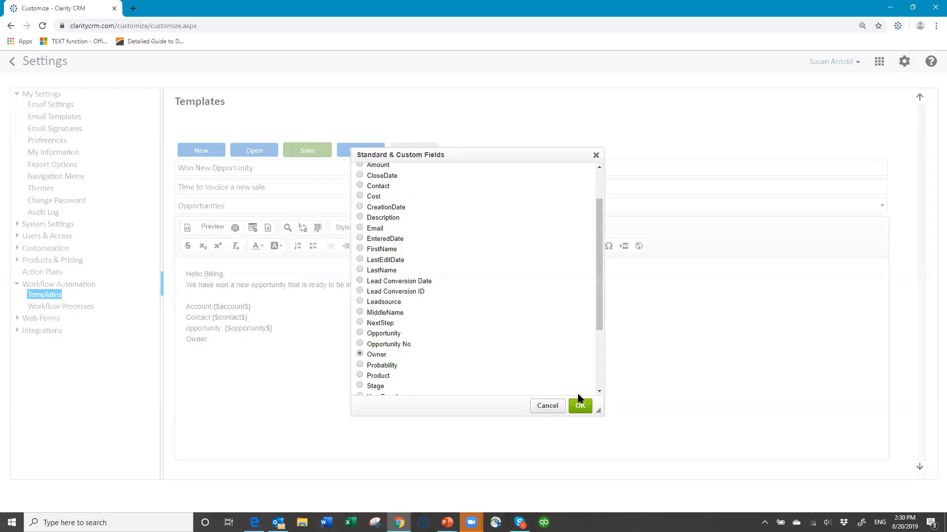
pyautogui.click(584, 407)
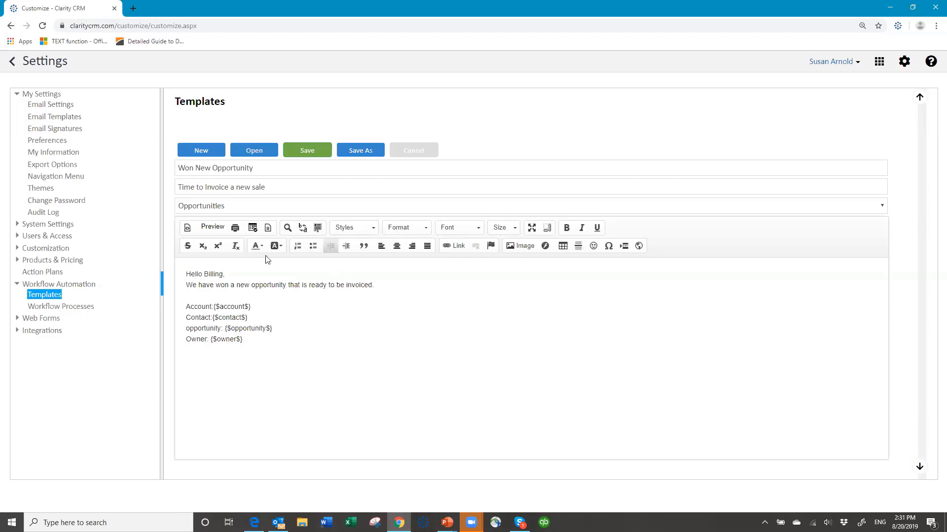
# Add a Close Date line with the CloseDate merge field and remove the stray blank line
pyautogui.write('Close Date:')
pyautogui.click(252, 227)
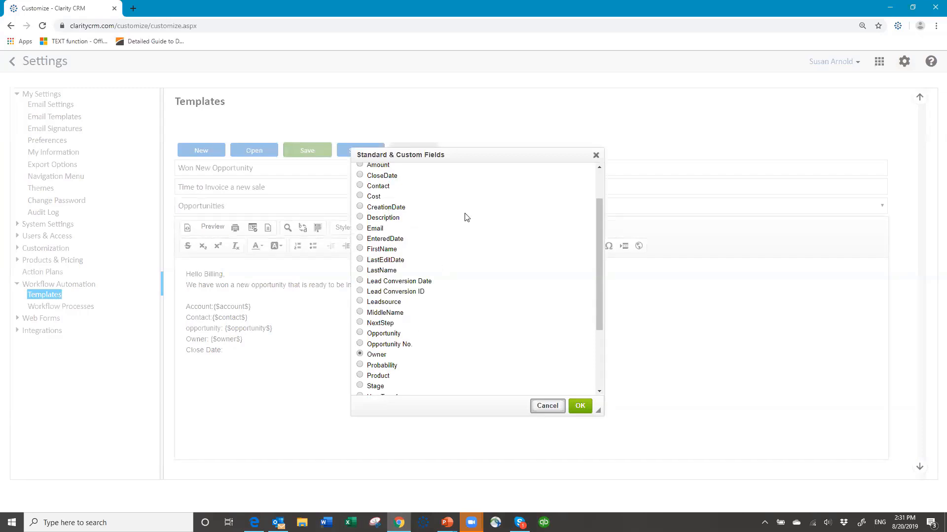
pyautogui.click(360, 176)
pyautogui.click(288, 338)
pyautogui.press('Return')
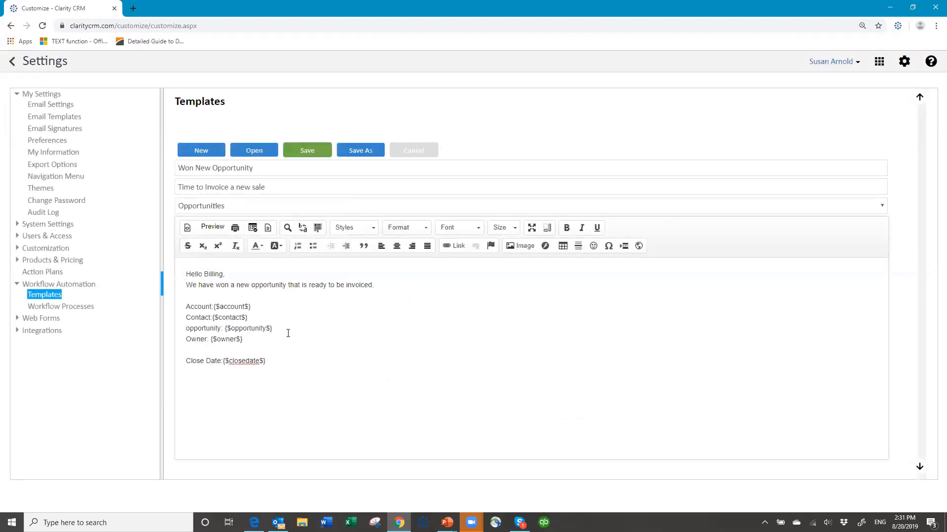
pyautogui.press('BackSpace')
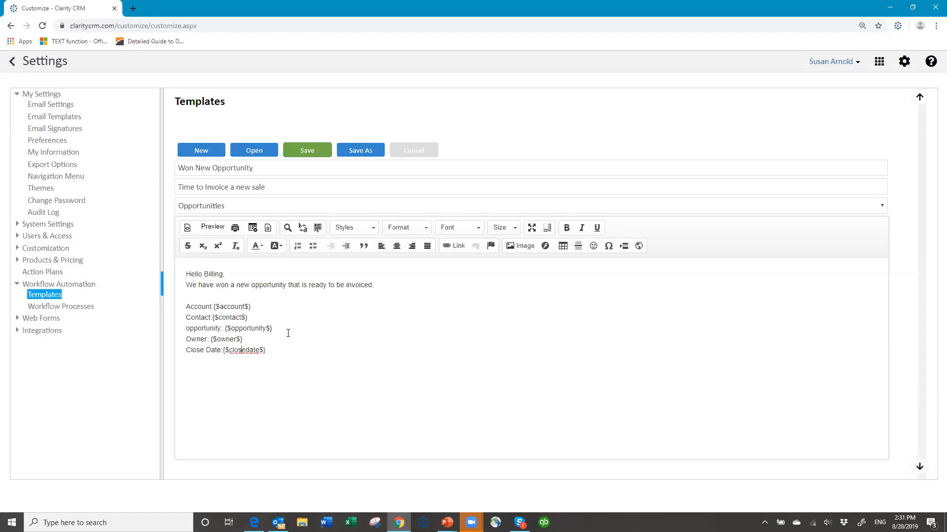
# Add an Amount line with the Amount merge field and begin the sign-off with 'Sincerely,'
pyautogui.write('Amount:')
pyautogui.click(253, 227)
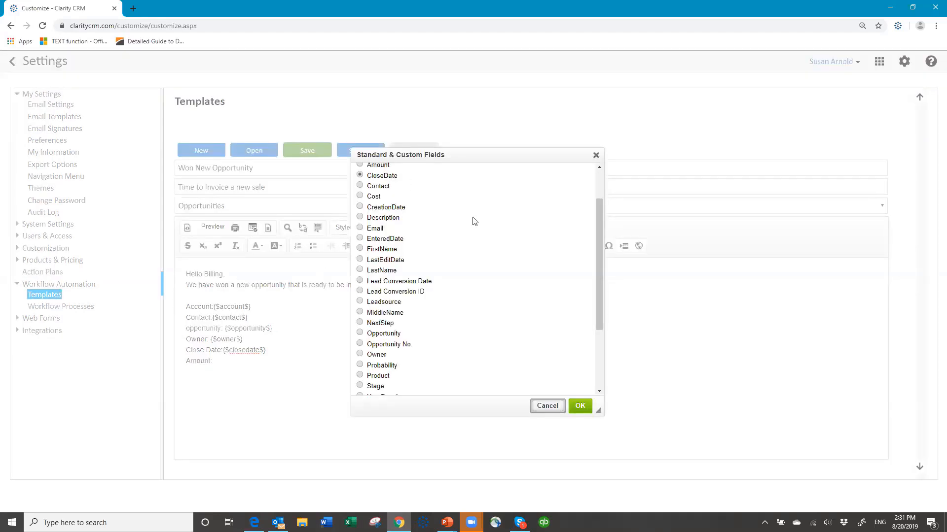
pyautogui.scroll(2, 453, 221)
pyautogui.click(360, 214)
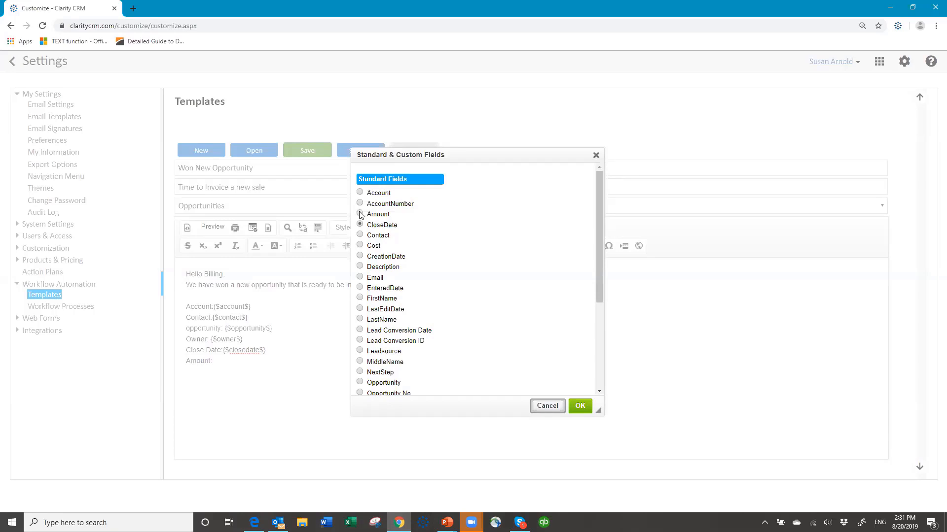
pyautogui.click(580, 406)
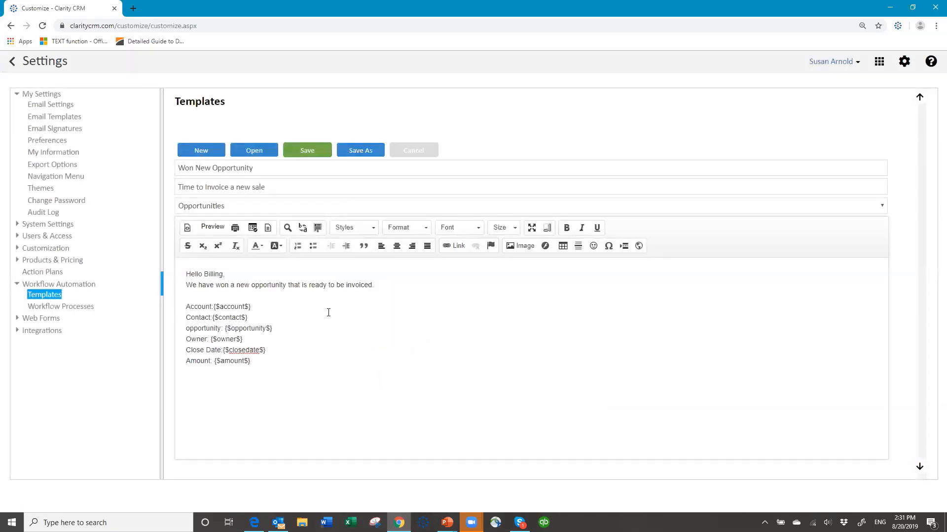
pyautogui.write('Sincerely,')
# Sign off as 'Your sales team' and save the Won New Opportunity template
pyautogui.press('Return')
pyautogui.write('Your sales team')
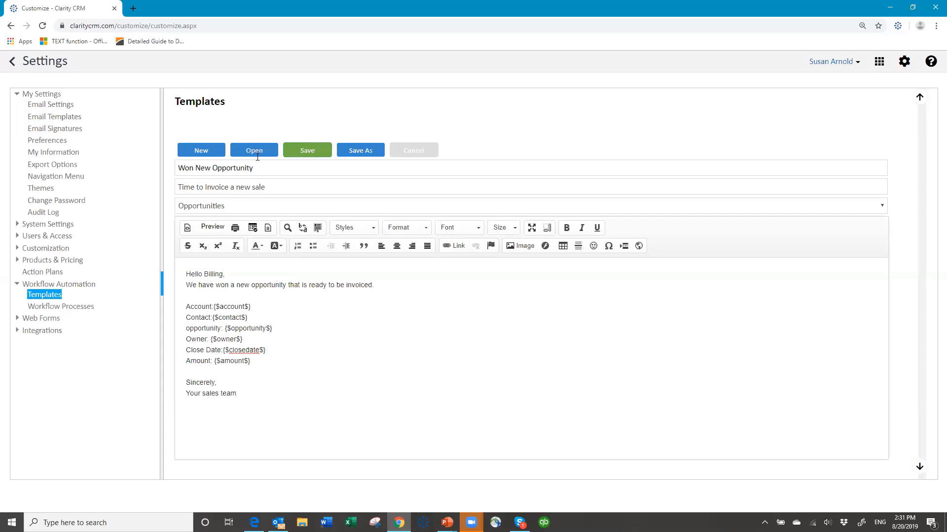
pyautogui.click(306, 151)
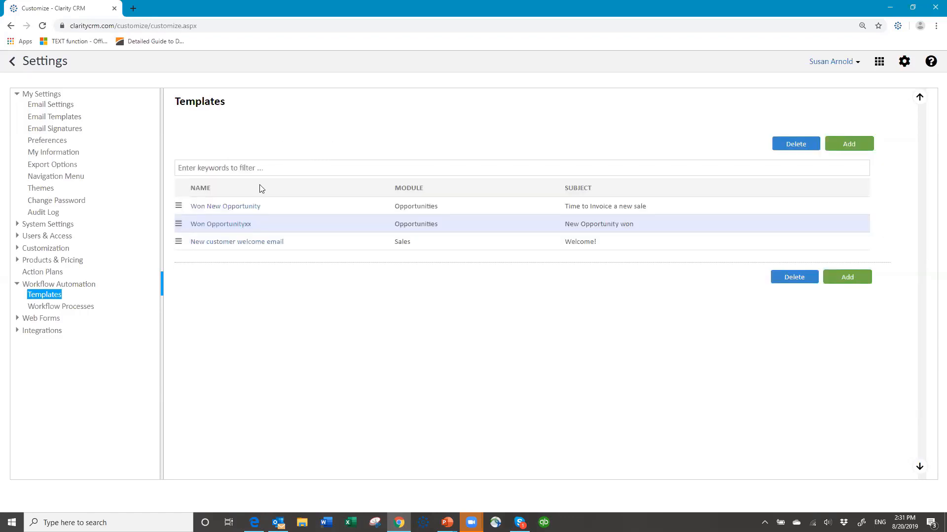
# Create a new workflow process named 'New Opportunity Won Today' for the Opportunities module
pyautogui.click(74, 309)
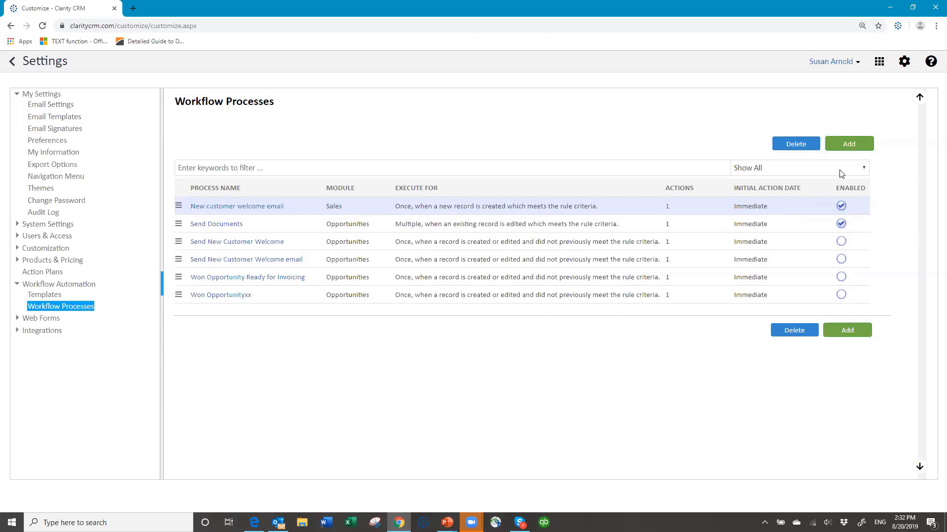
pyautogui.click(835, 147)
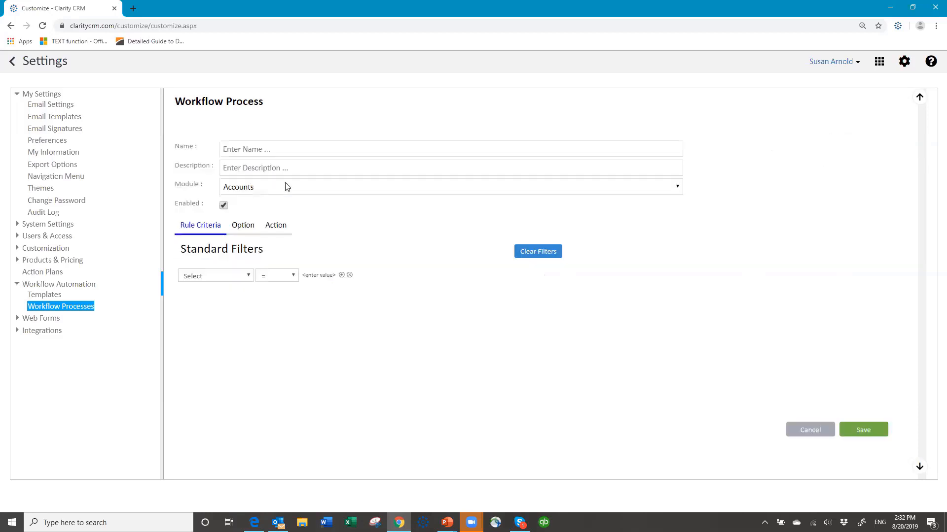
pyautogui.click(270, 147)
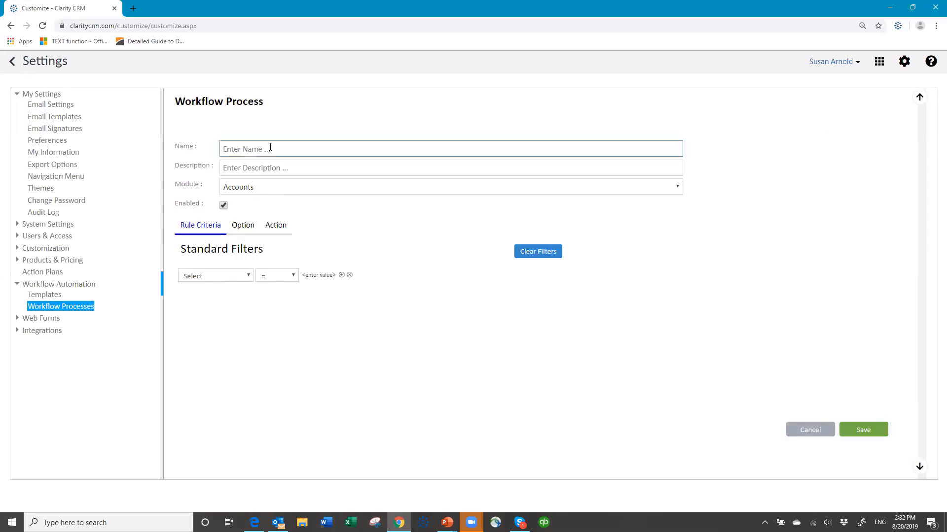
pyautogui.write('New Opportunity Won Today')
pyautogui.click(258, 191)
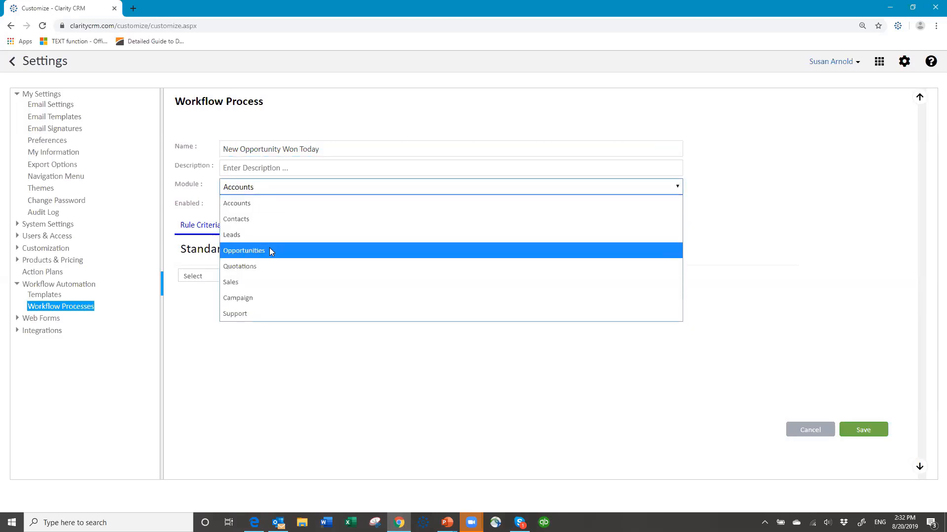
pyautogui.click(270, 252)
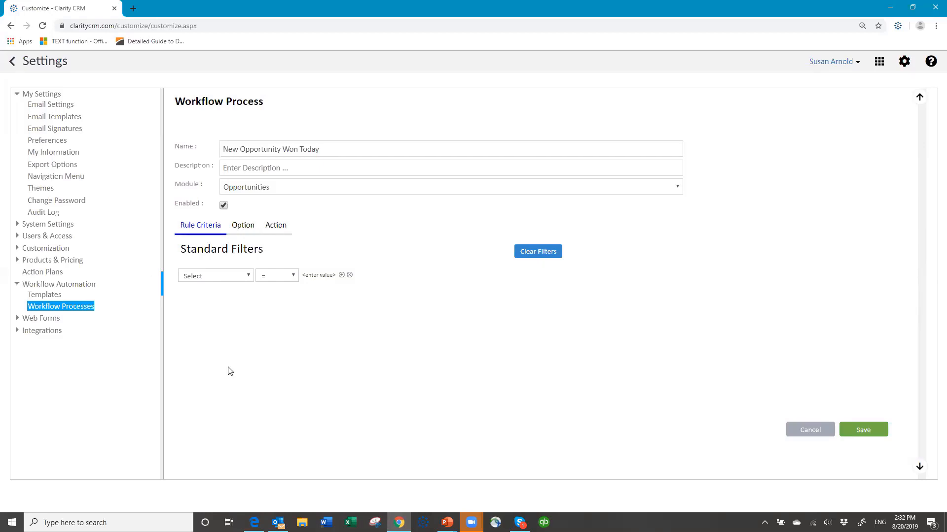
# Add a standard filter rule where Stage contains 'won'
pyautogui.click(249, 278)
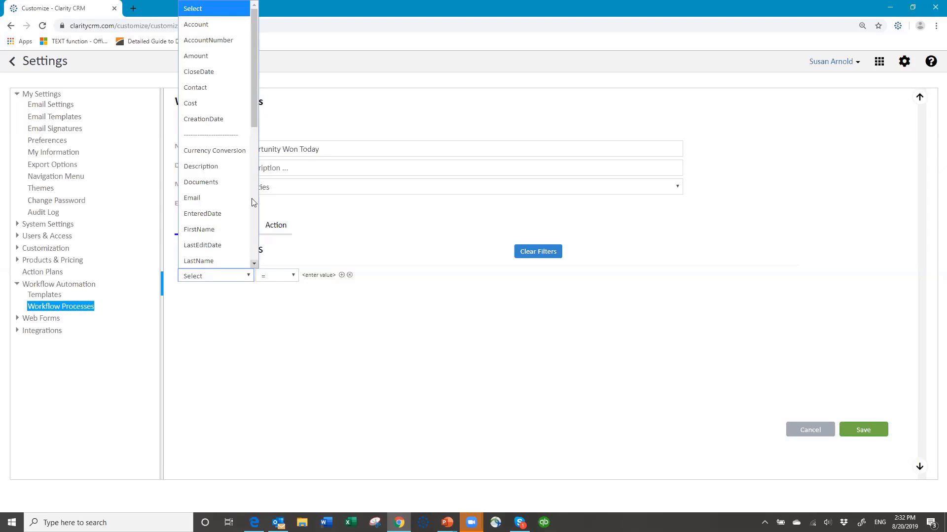
pyautogui.moveTo(254, 118); pyautogui.dragTo(259, 235)
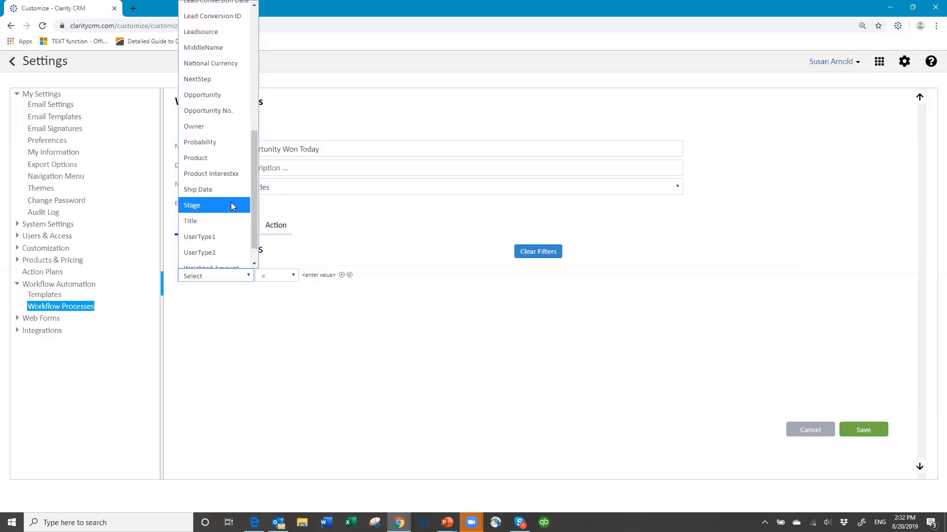
pyautogui.click(231, 202)
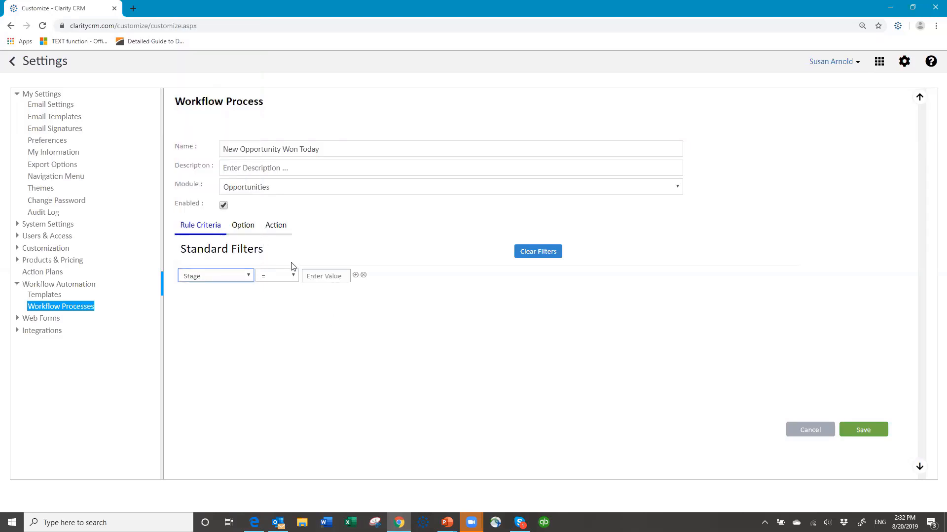
pyautogui.click(294, 277)
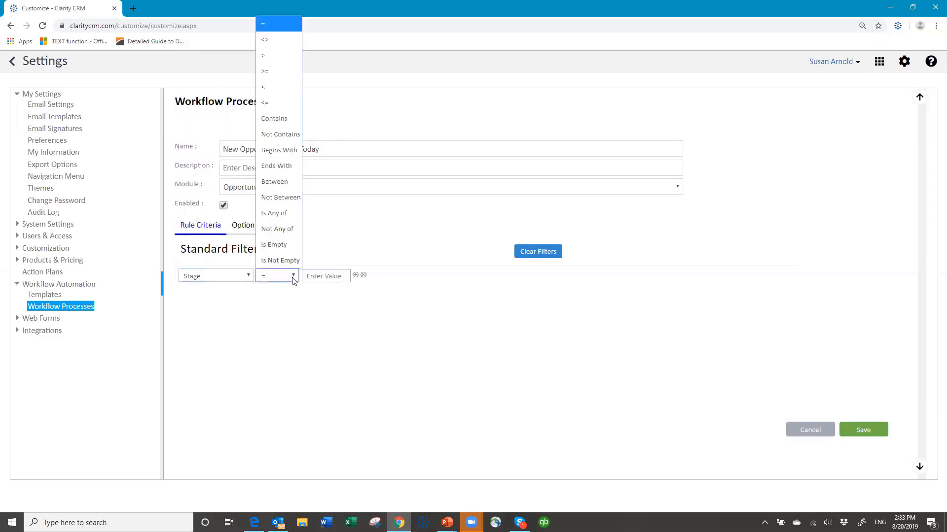
pyautogui.click(280, 124)
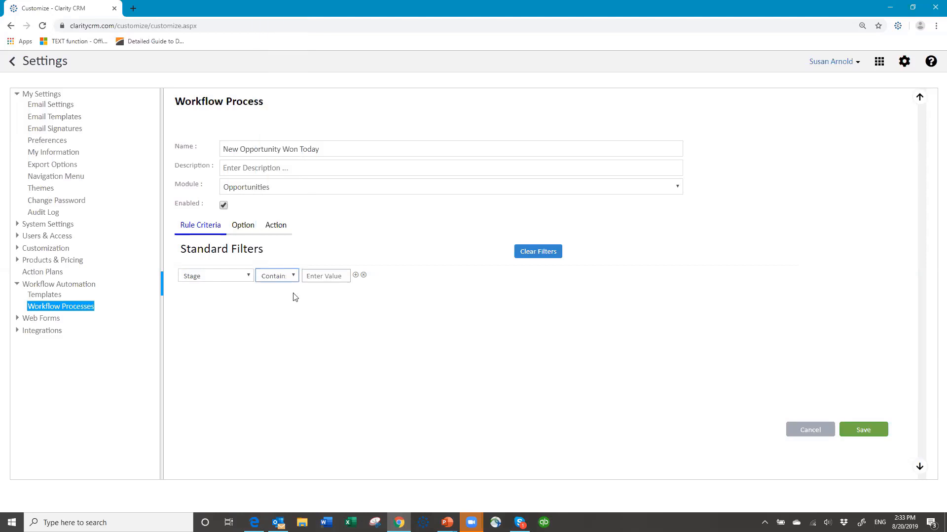
pyautogui.click(319, 275)
pyautogui.write('won')
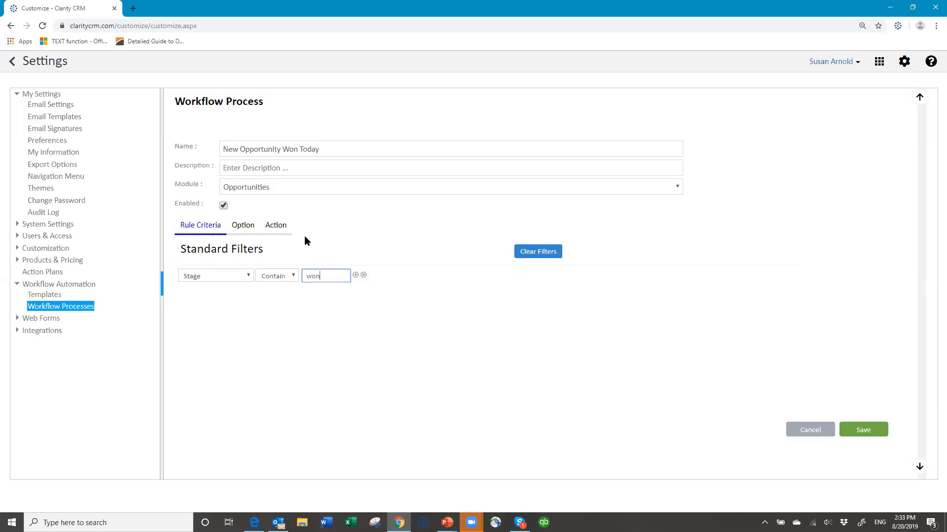
pyautogui.click(243, 226)
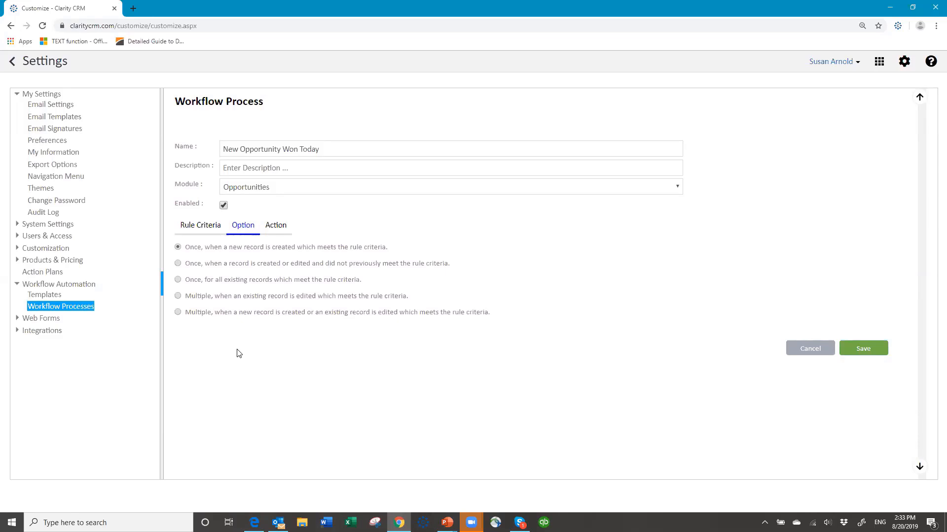
# Run the workflow once when a record is created or edited to newly meet the criteria
pyautogui.click(178, 263)
# On the Action tab, add a Send Notification action and expand its template and recipient settings
pyautogui.click(277, 228)
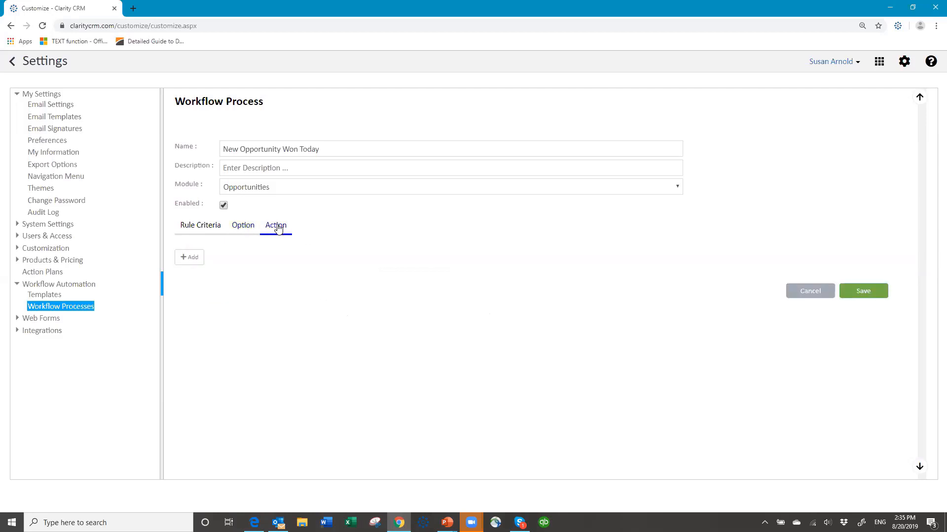
pyautogui.click(187, 258)
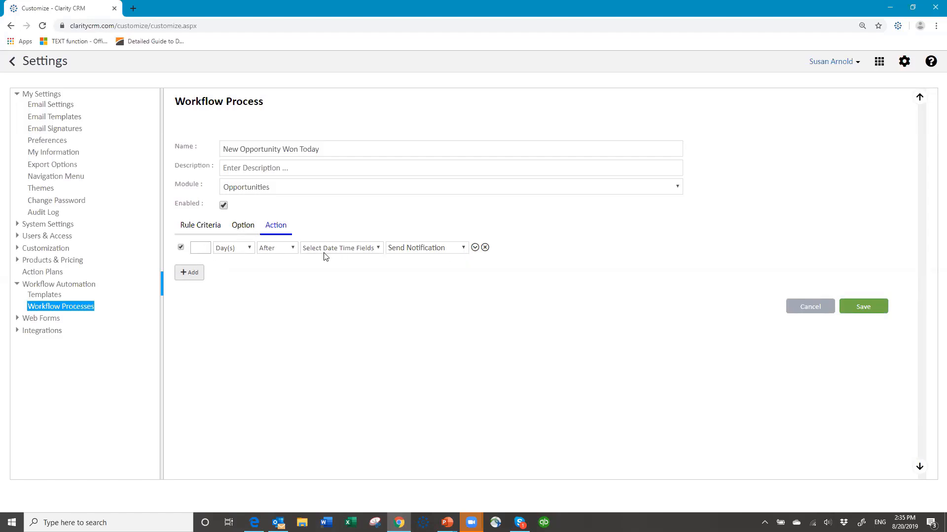
pyautogui.click(464, 249)
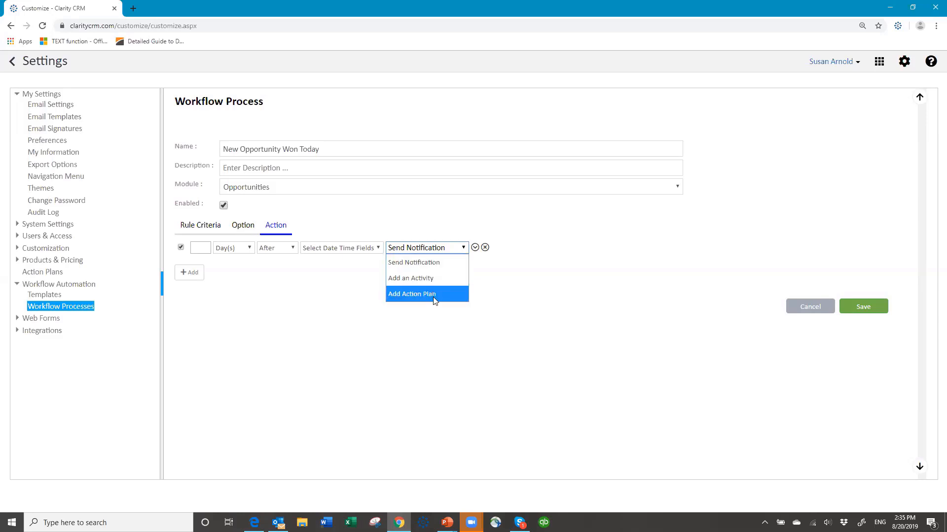
pyautogui.click(440, 259)
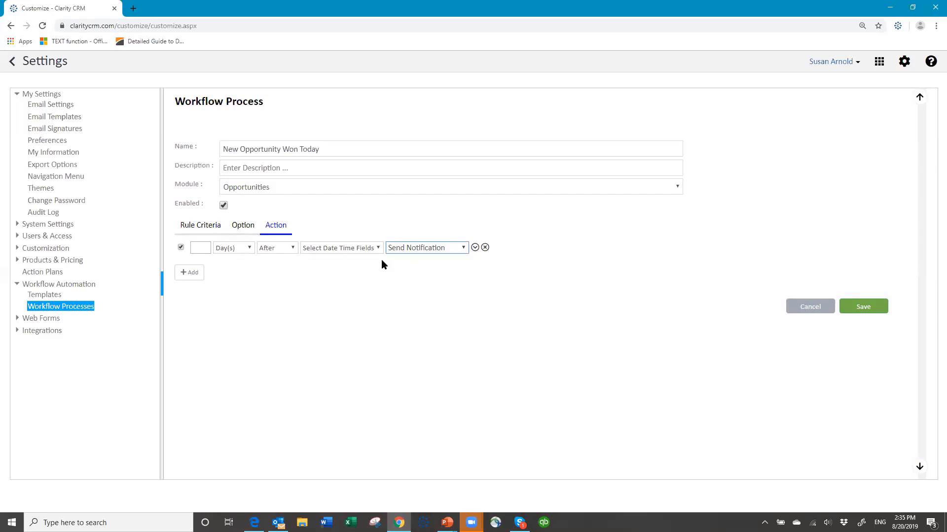
pyautogui.click(475, 248)
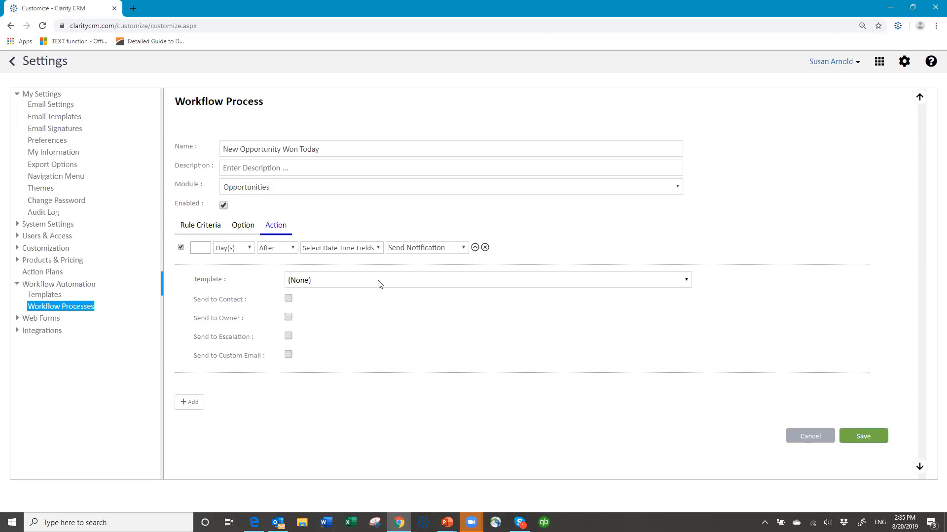
# Use the Won New Opportunity template and send it to a custom email address
pyautogui.click(332, 282)
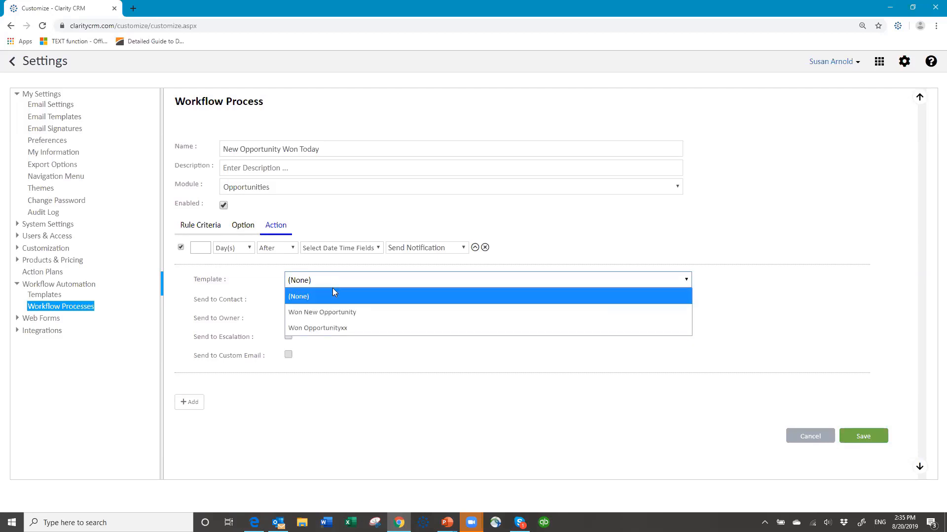
pyautogui.click(336, 312)
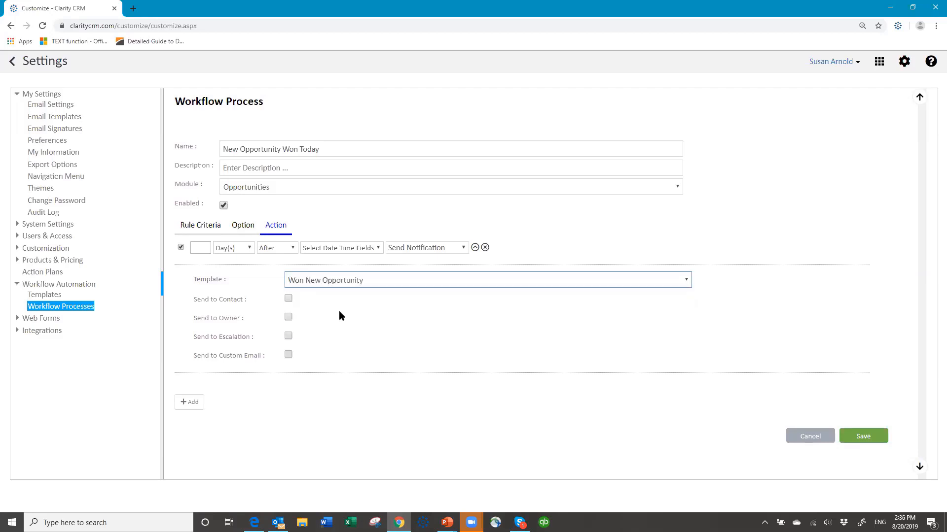
pyautogui.click(289, 355)
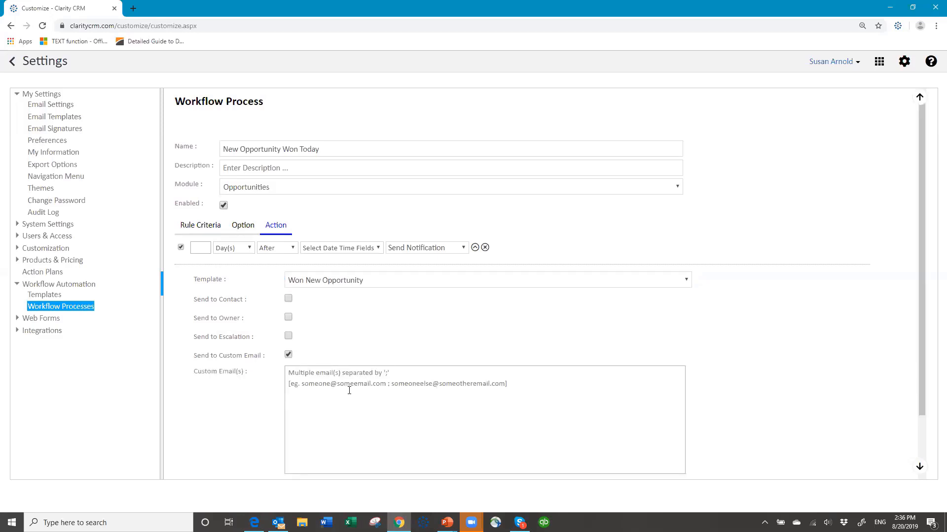
pyautogui.click(296, 370)
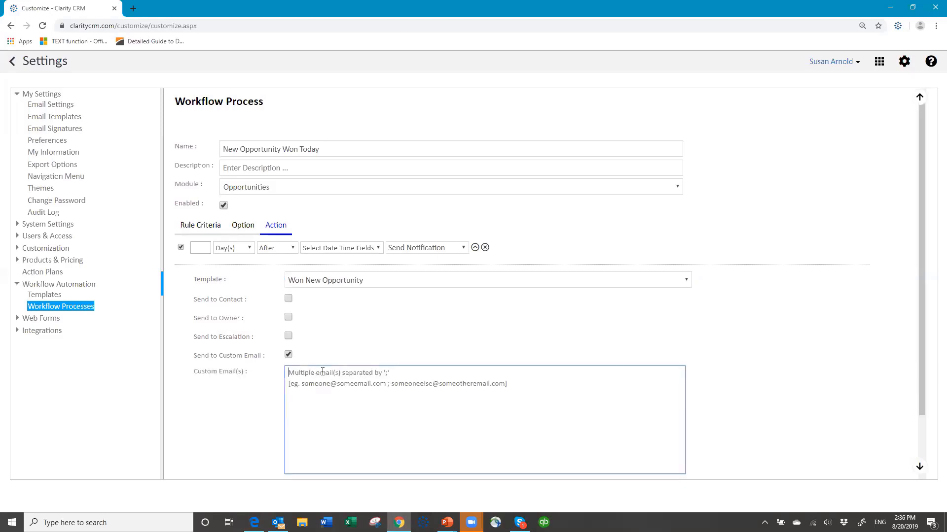
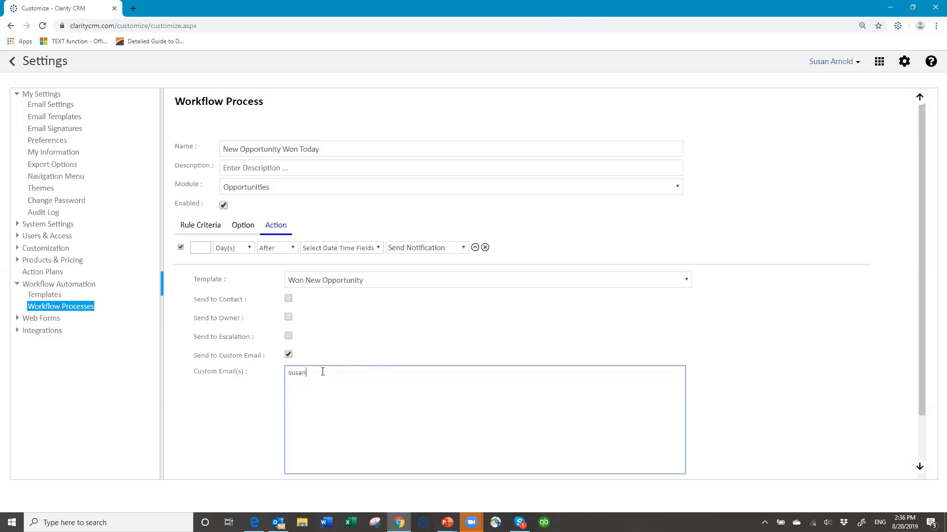
# Time the action from the CloseDate field and save the workflow process
pyautogui.scroll(-3, 669, 319)
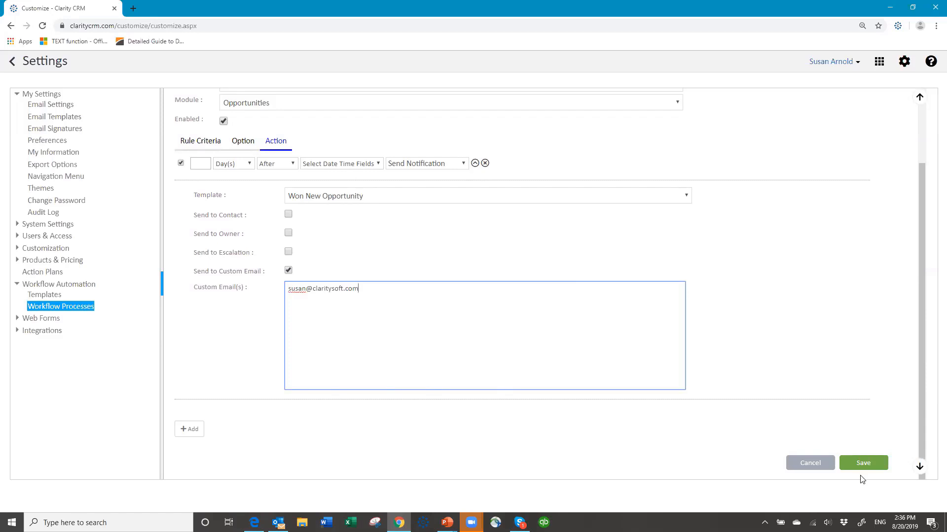
pyautogui.click(866, 464)
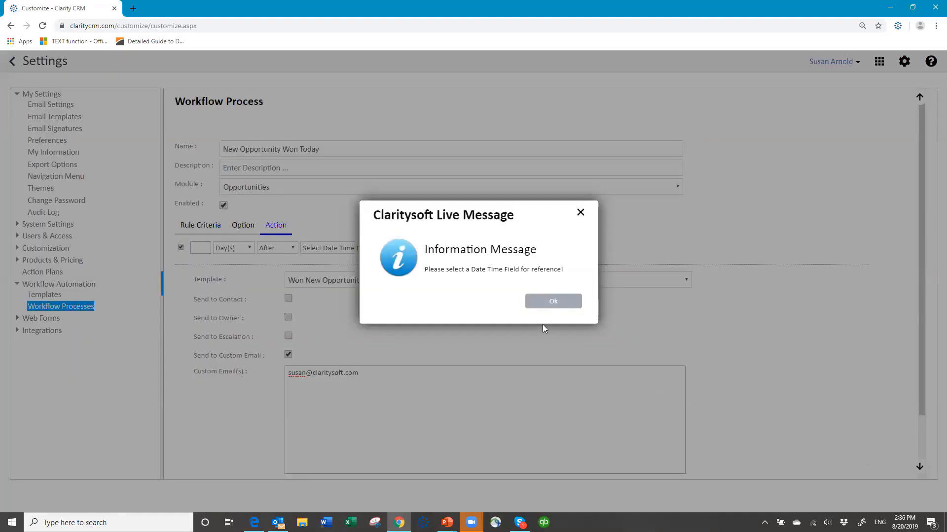
pyautogui.click(553, 302)
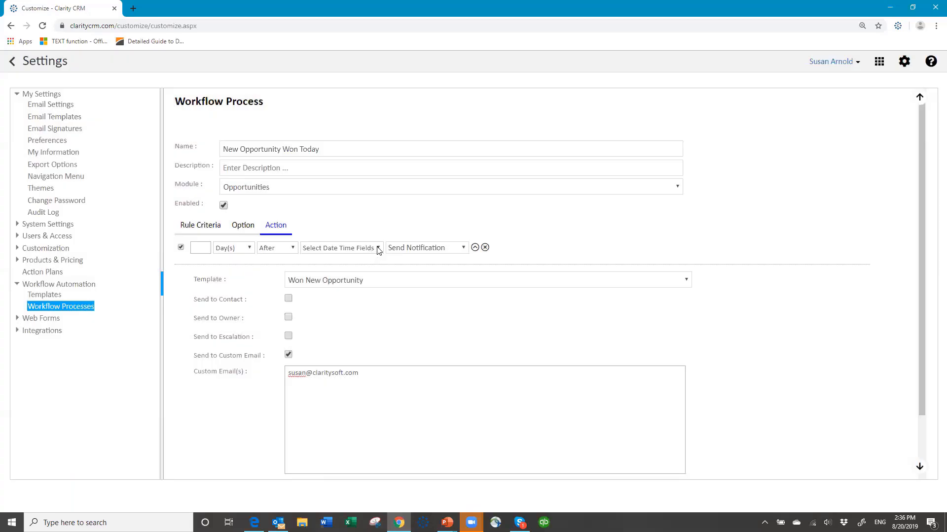
pyautogui.click(378, 248)
pyautogui.click(352, 278)
pyautogui.scroll(-3, 774, 389)
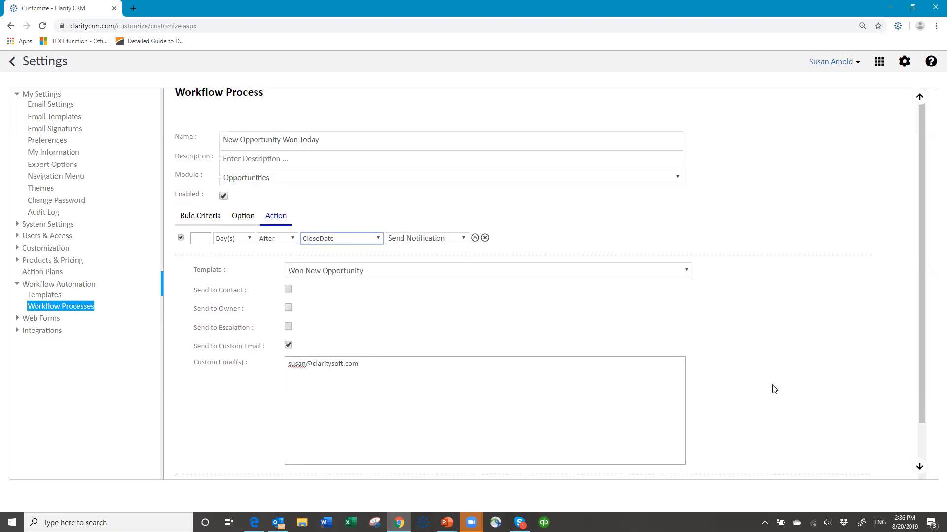
pyautogui.click(880, 466)
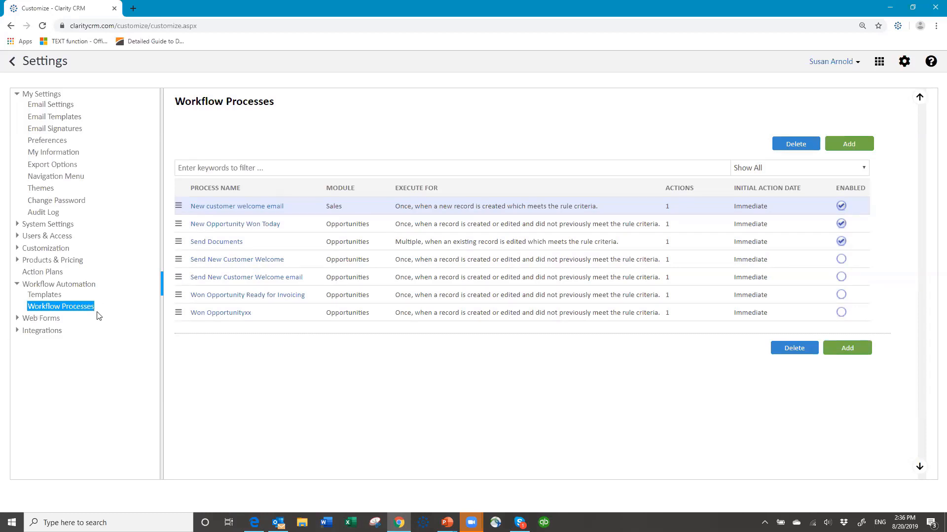
# Log out of the CRM and sign back in with the account password
pyautogui.click(858, 65)
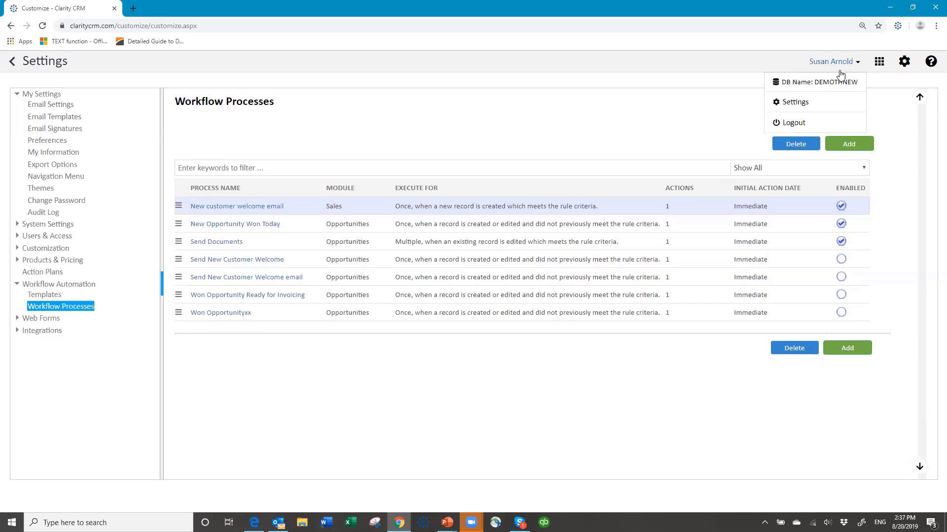
pyautogui.click(790, 124)
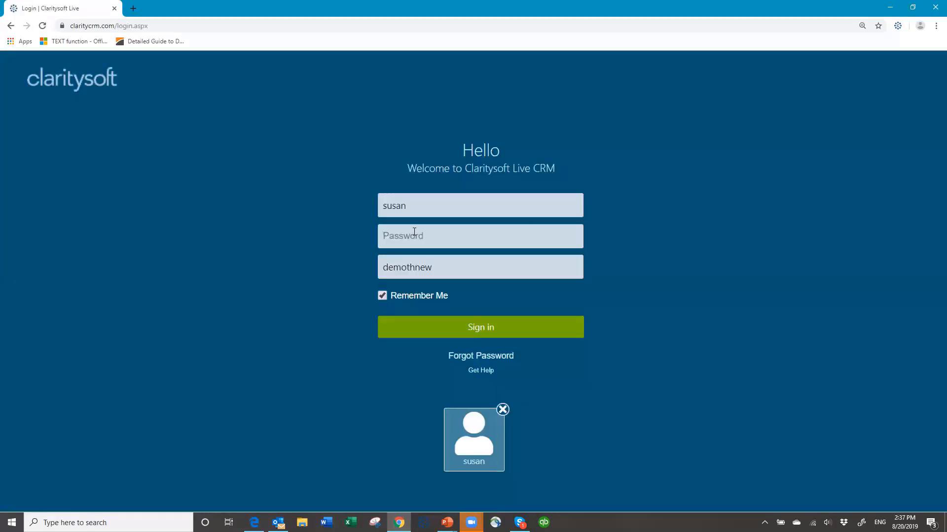
pyautogui.click(418, 228)
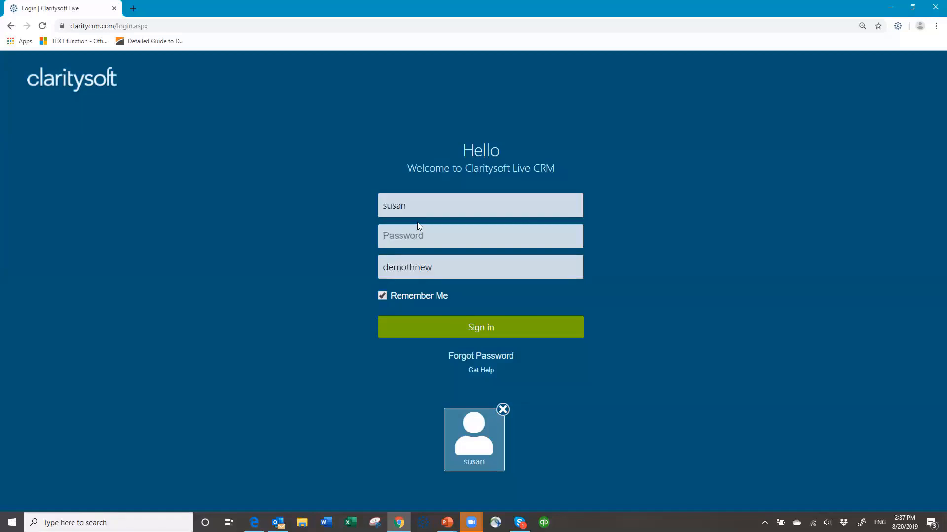
pyautogui.write('•••••')
pyautogui.press('Return')
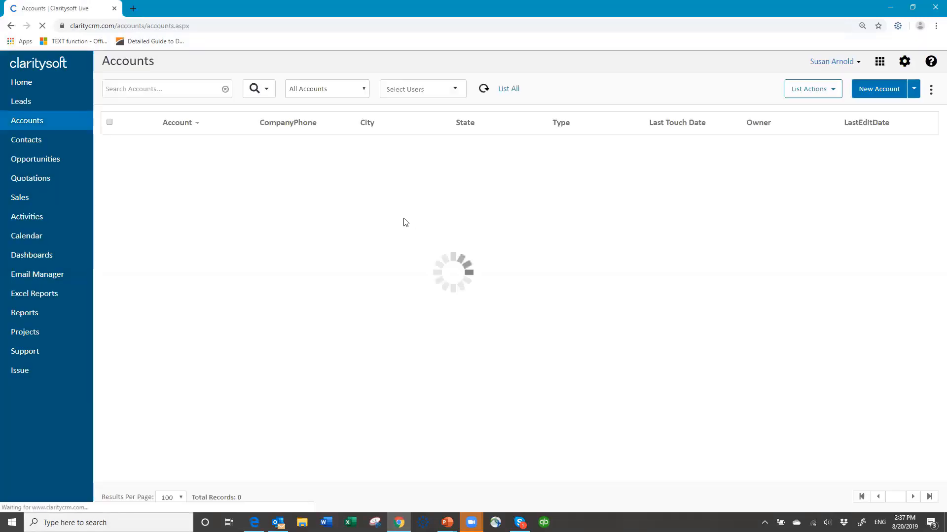
# Move the New Big Project opportunity from Send a Quote to Won and save it
pyautogui.click(43, 161)
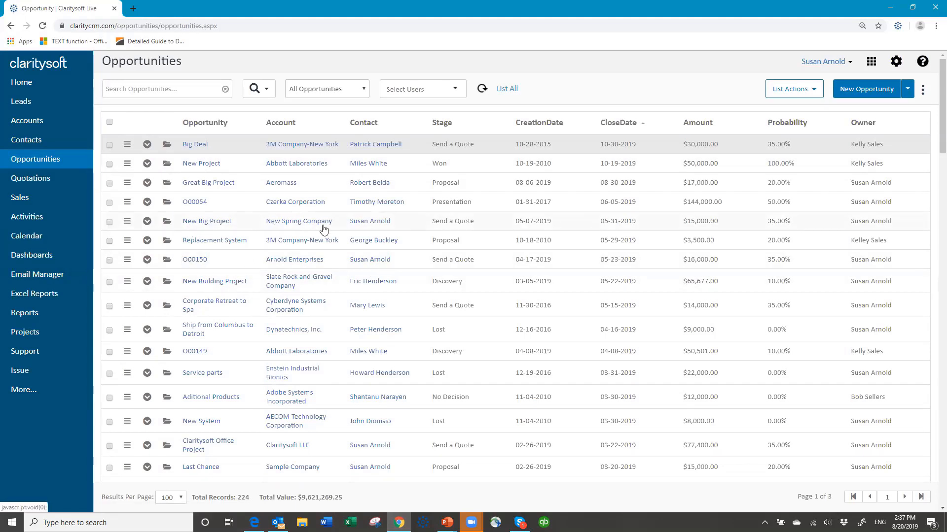
pyautogui.click(166, 223)
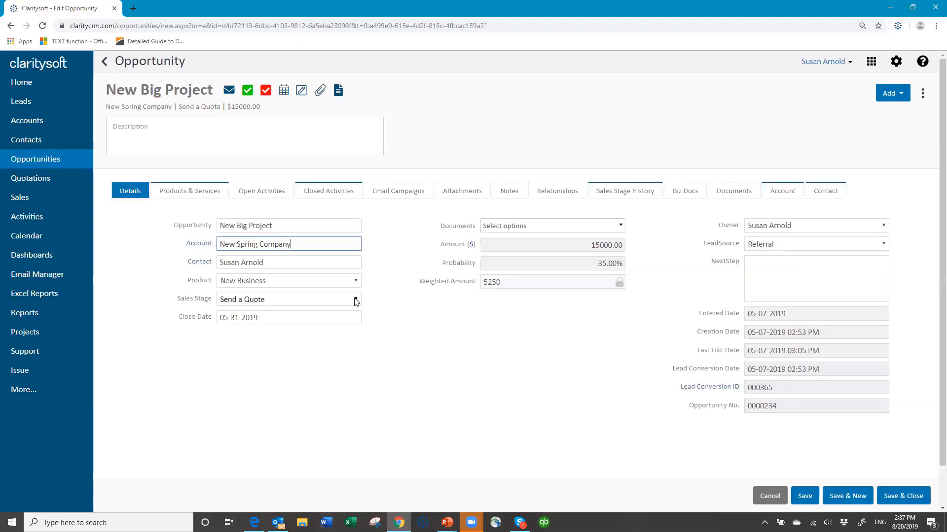
pyautogui.click(356, 301)
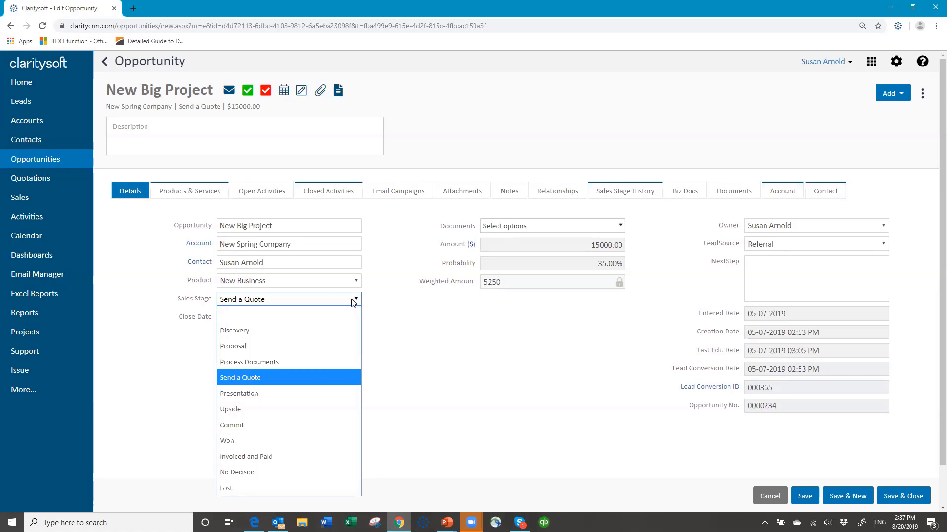
pyautogui.click(259, 442)
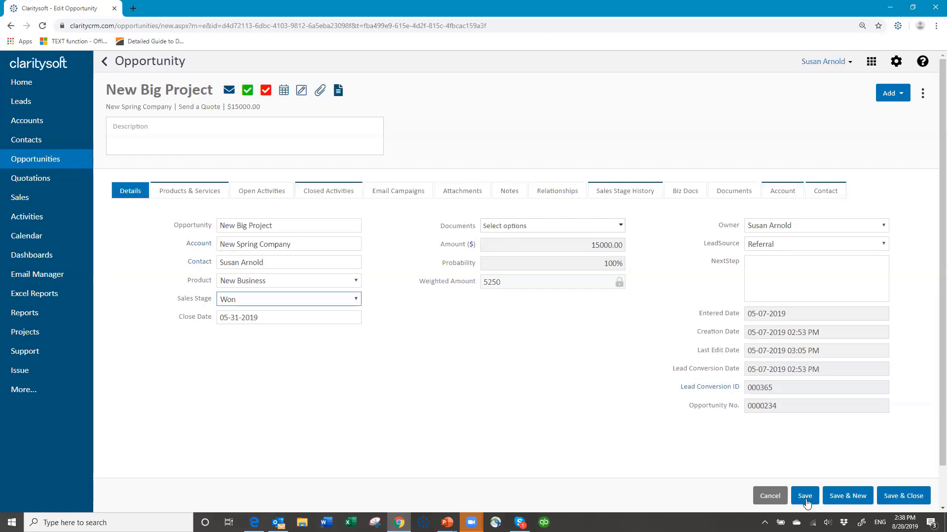
pyautogui.click(899, 500)
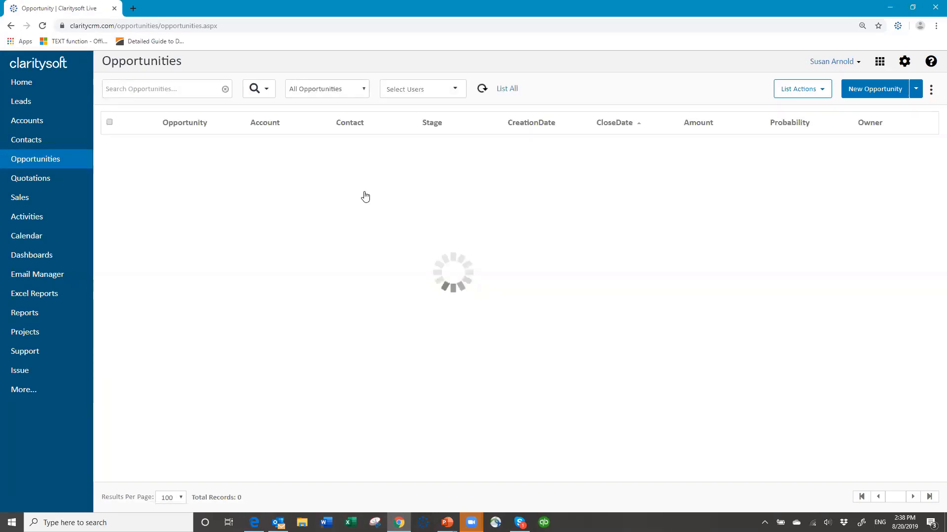
# Switch the opportunities list to the Won This Month view and refresh the results
pyautogui.click(363, 90)
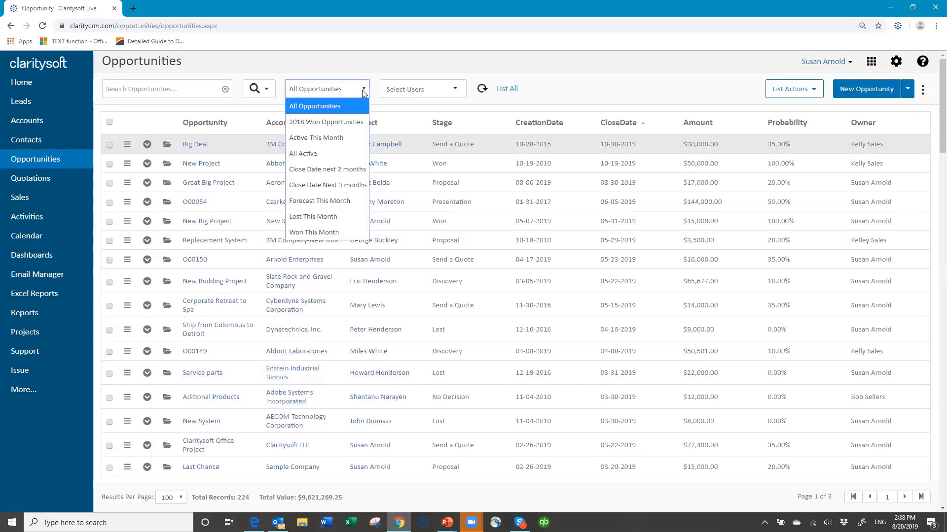
pyautogui.click(320, 233)
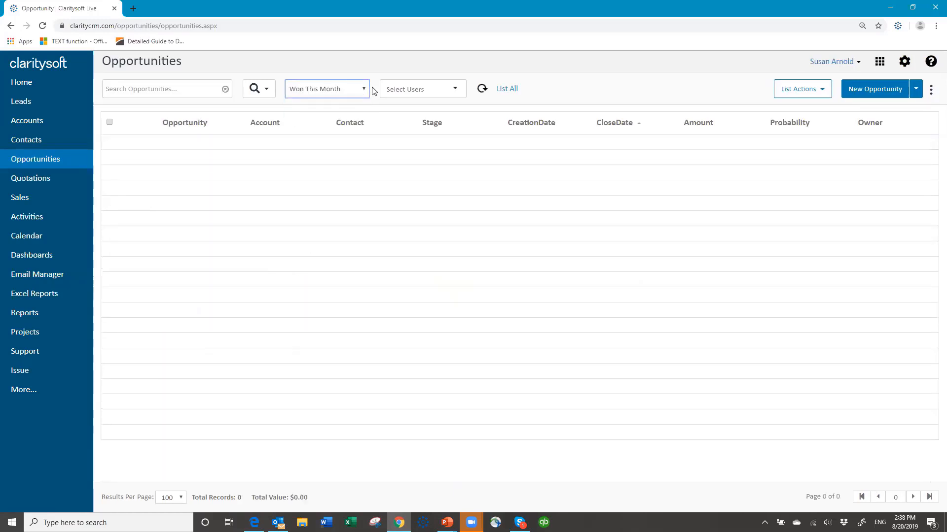
pyautogui.click(357, 94)
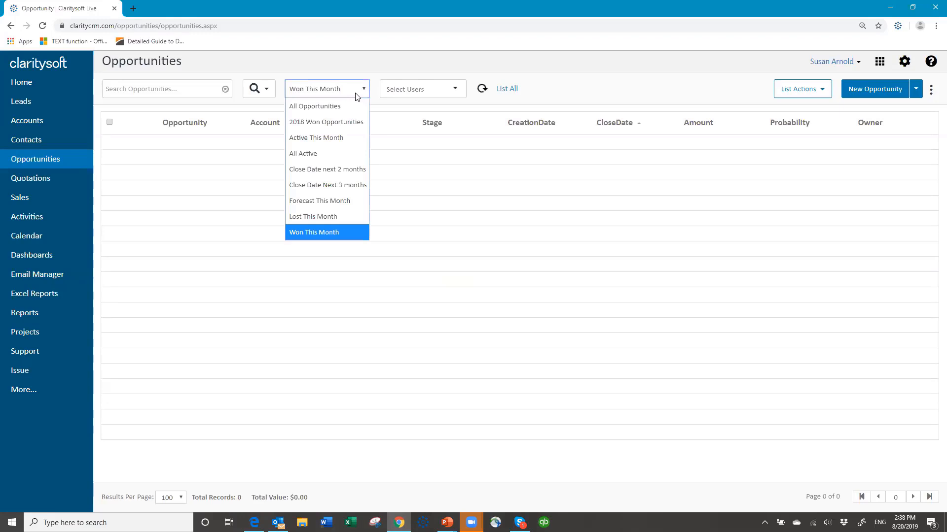
pyautogui.click(327, 232)
pyautogui.click(482, 89)
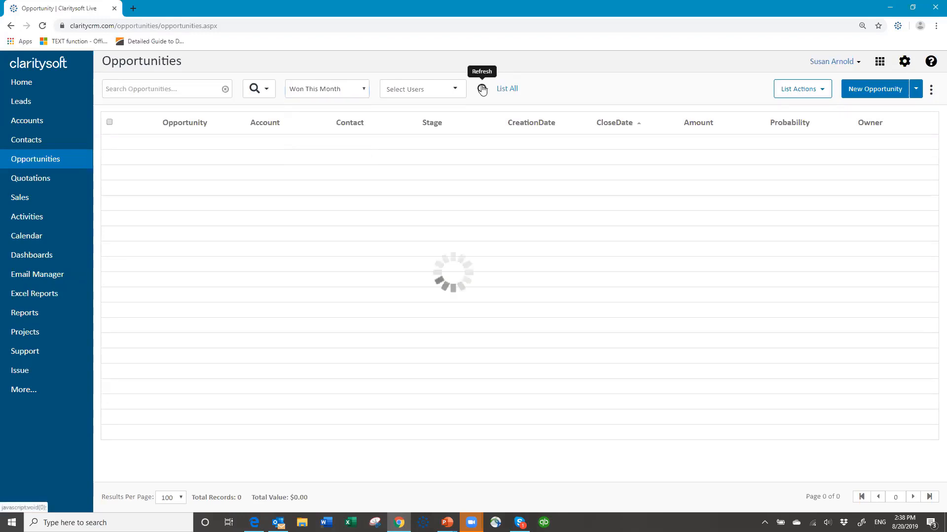
# Filter to the signed-in user's opportunities and switch the view to All Opportunities
pyautogui.click(455, 93)
pyautogui.moveTo(495, 160); pyautogui.dragTo(489, 217)
pyautogui.click(386, 201)
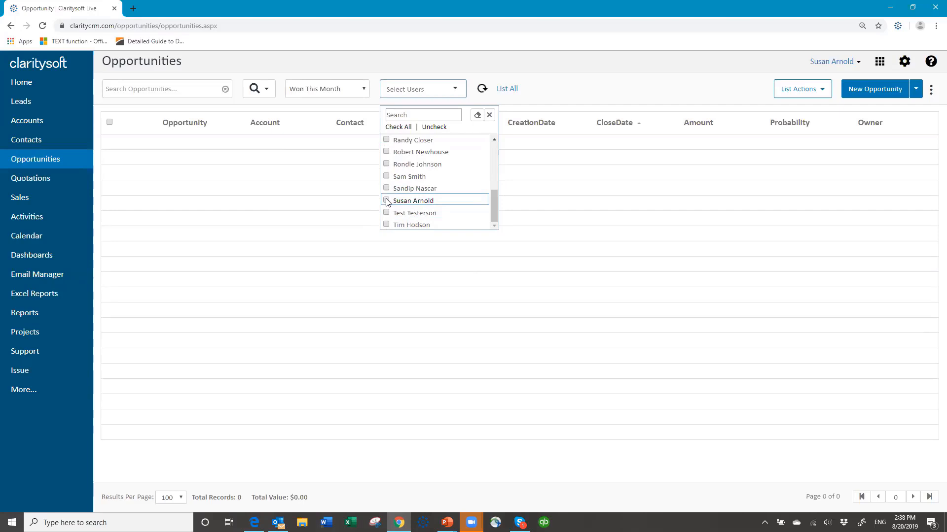
pyautogui.click(528, 190)
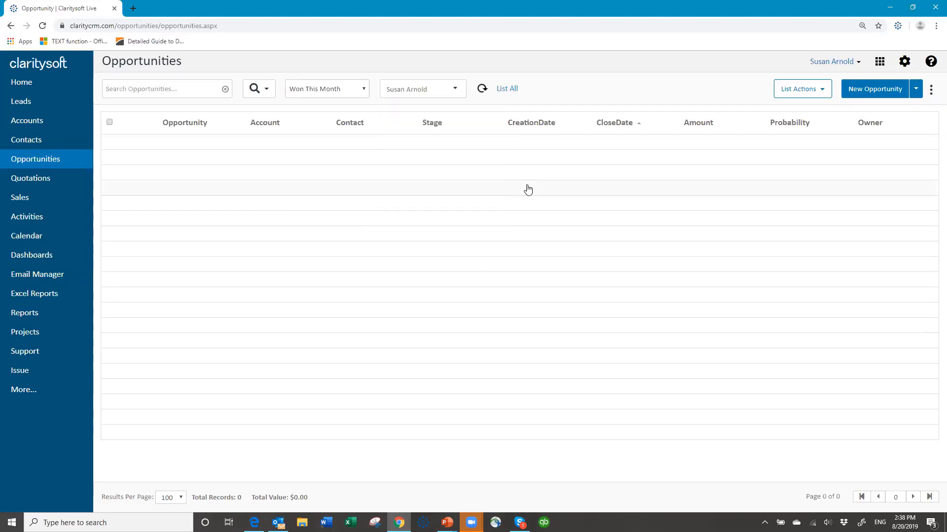
pyautogui.click(363, 93)
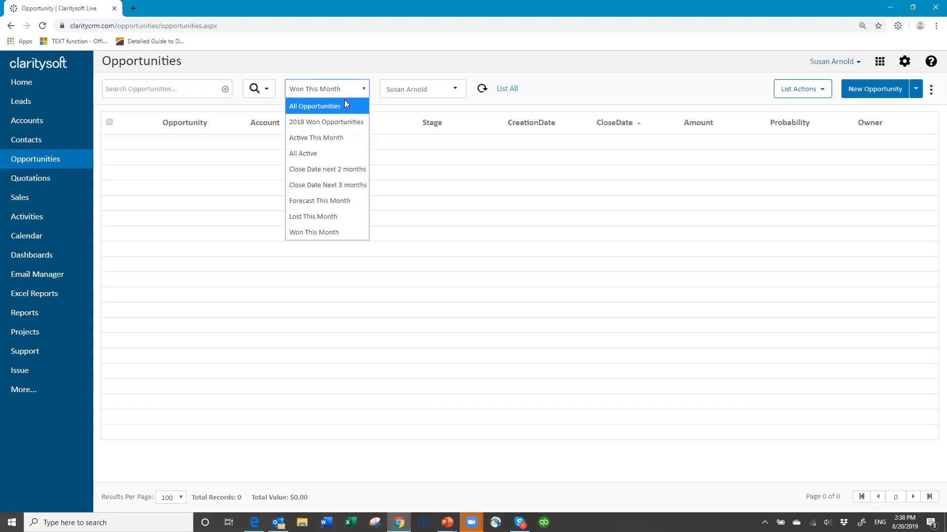
pyautogui.click(346, 105)
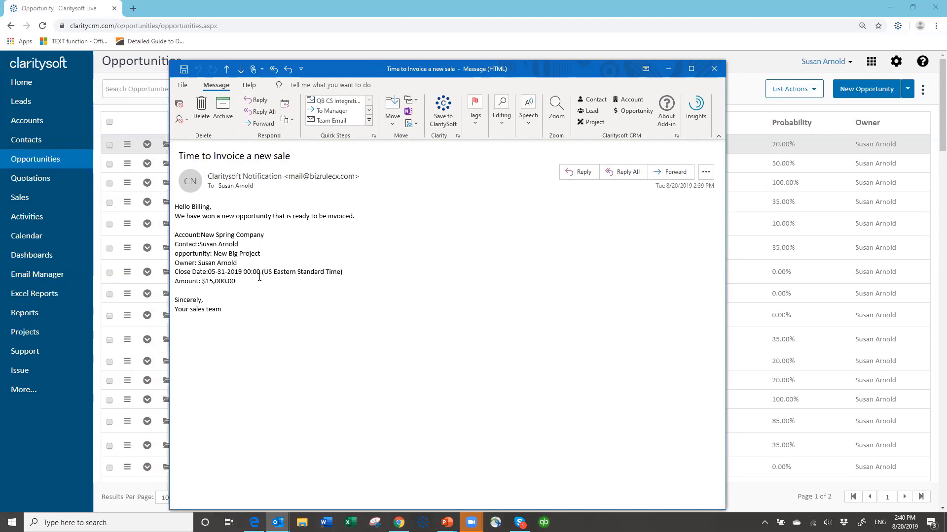
pyautogui.moveTo(584, 70); pyautogui.dragTo(818, 131)
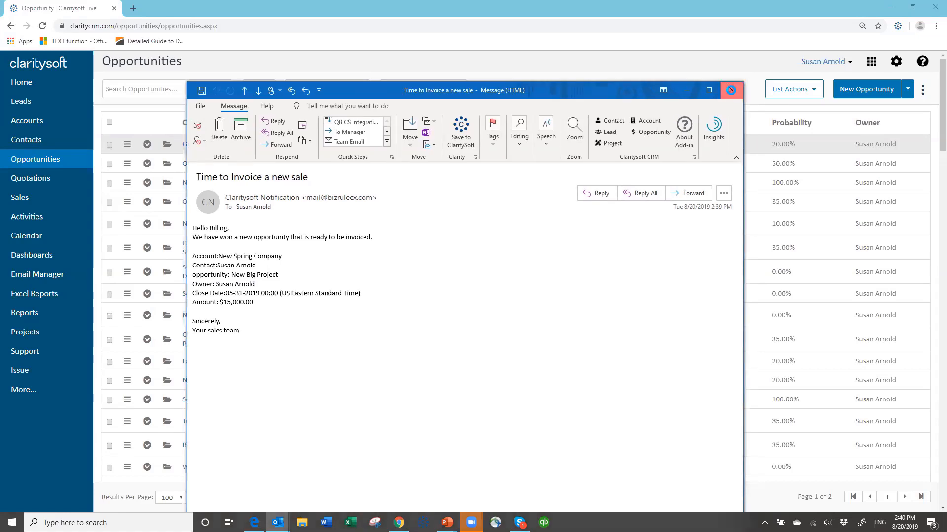
# Close the Outlook notification email and search opportunities for 'new sprin'
pyautogui.click(725, 90)
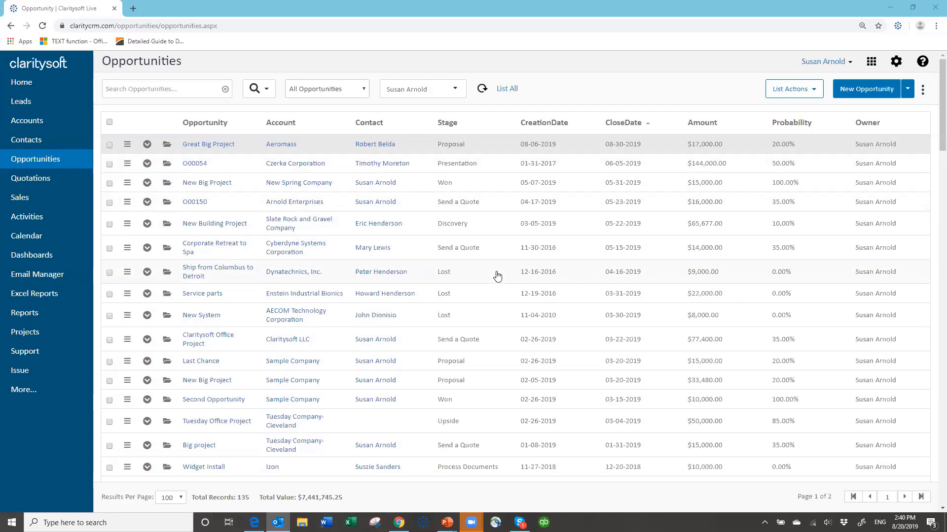
pyautogui.click(179, 89)
pyautogui.write('new sprin')
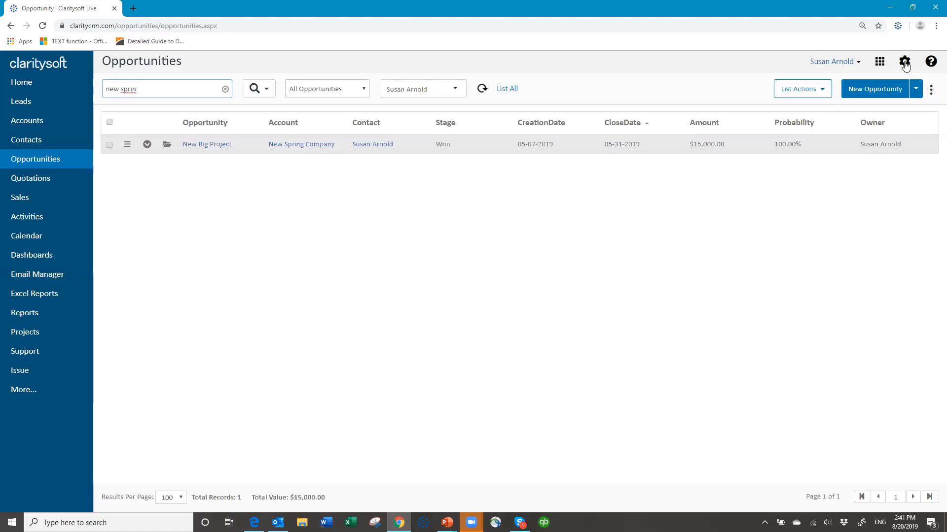
pyautogui.click(167, 146)
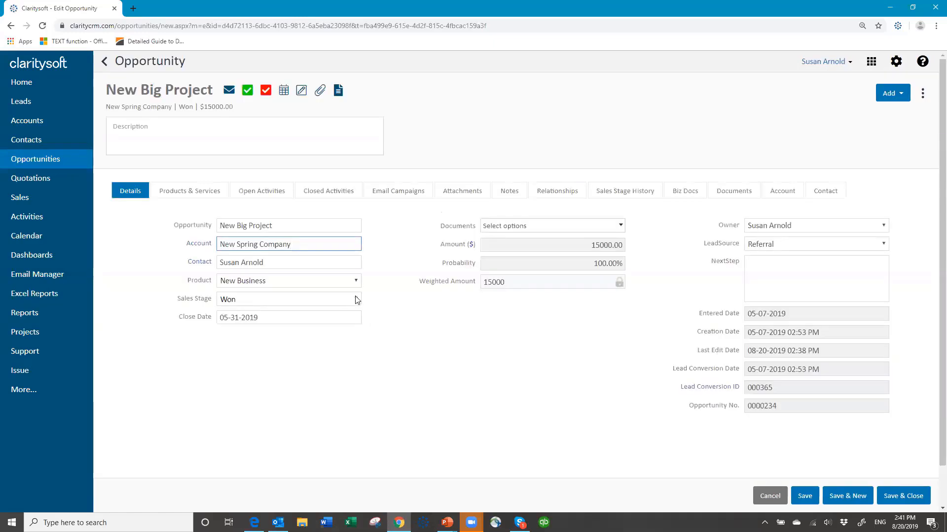
pyautogui.click(356, 300)
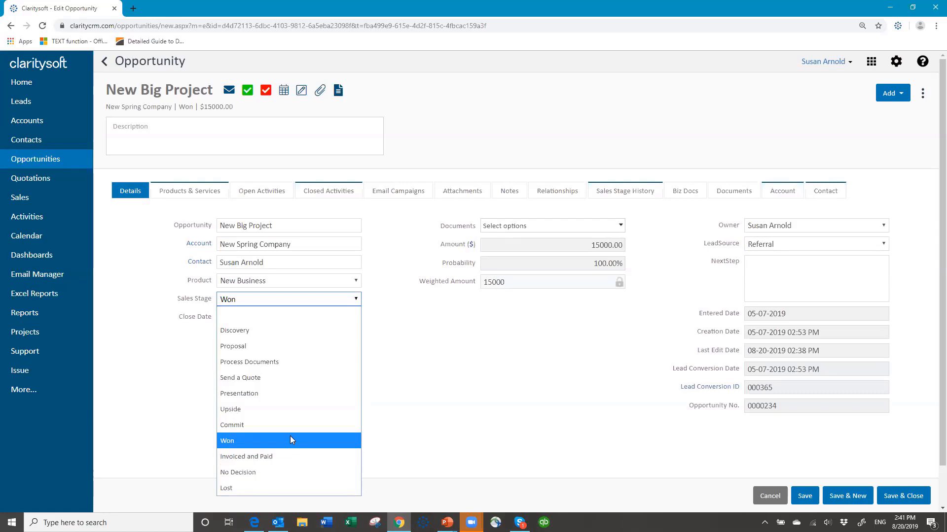
pyautogui.click(268, 301)
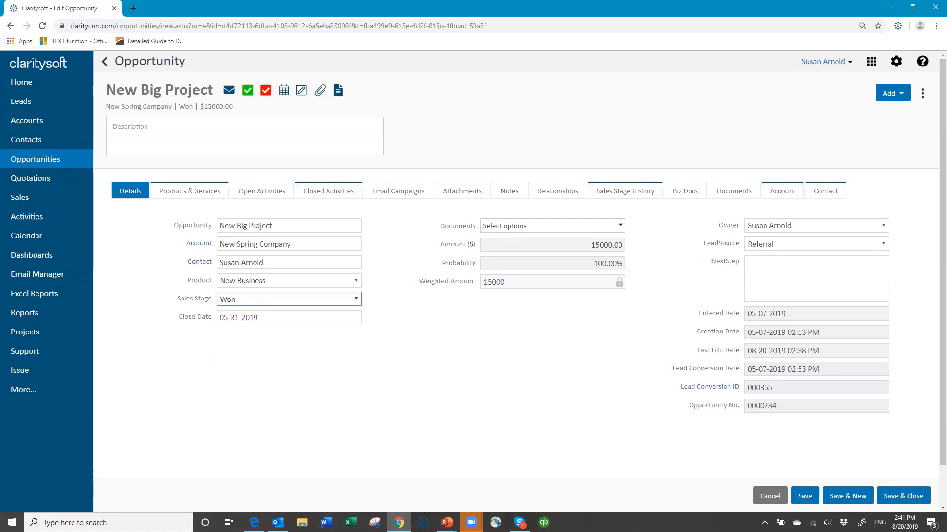
pyautogui.click(770, 497)
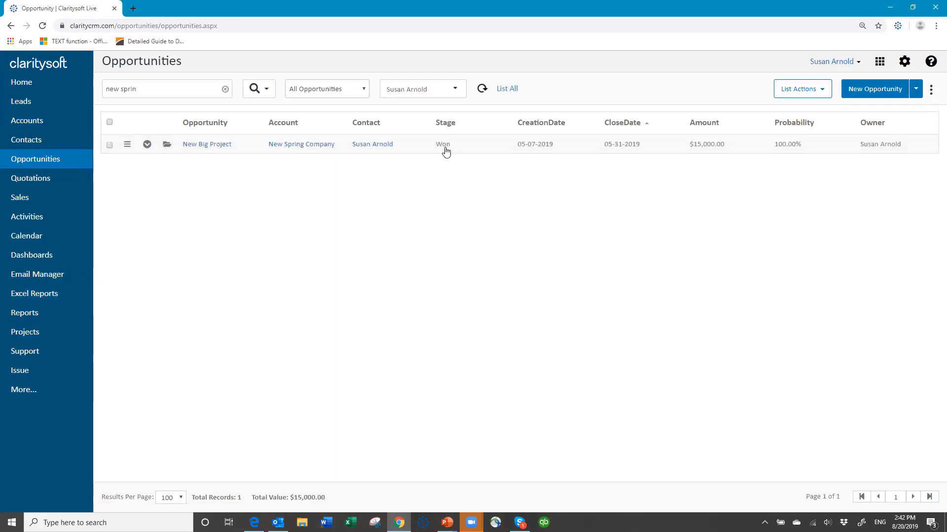
# Go to Settings > Workflow Automation > Workflow Processes
pyautogui.click(904, 62)
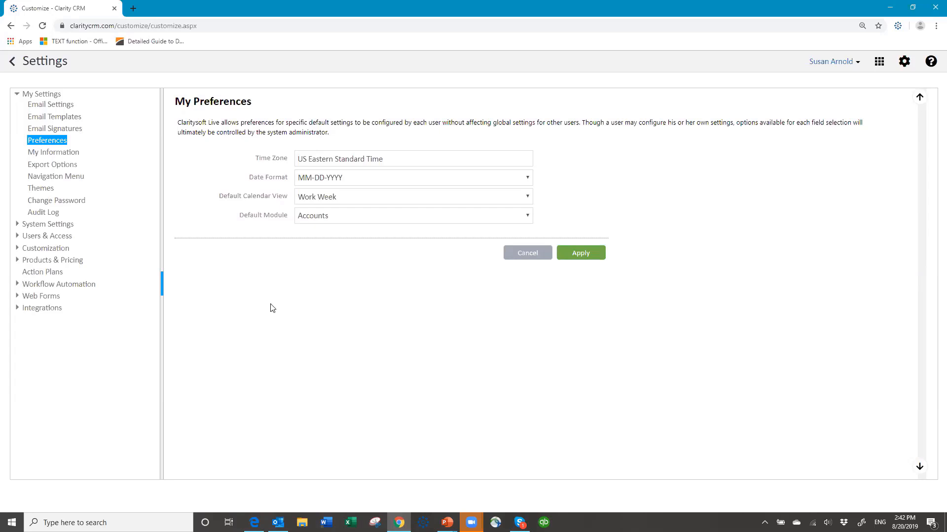
pyautogui.click(40, 188)
pyautogui.click(80, 286)
pyautogui.click(84, 310)
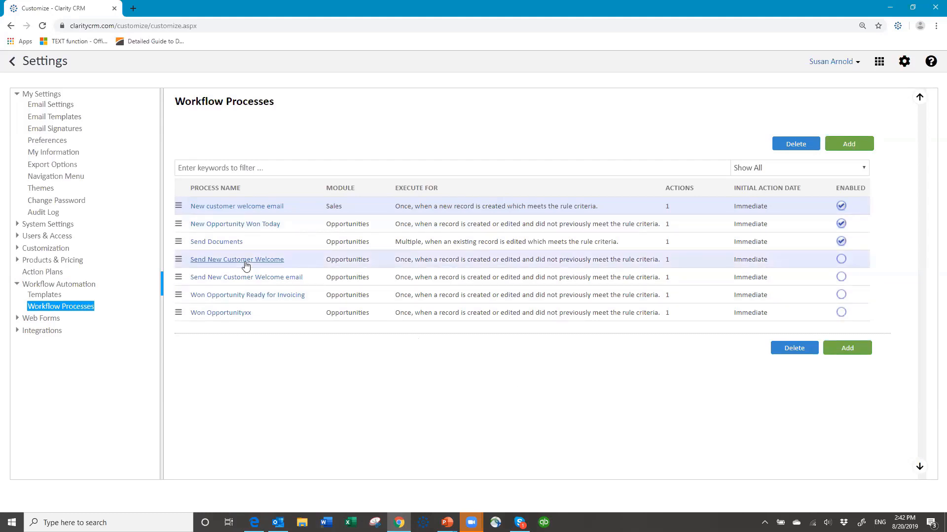
# Create a new workflow process named 'Activity to send welcome email' for the Opportunities module
pyautogui.click(847, 143)
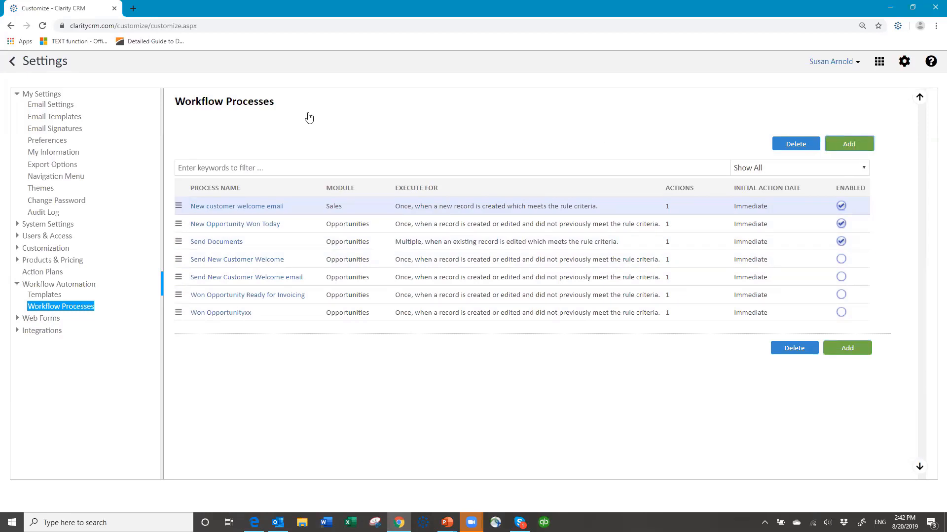
pyautogui.click(263, 147)
pyautogui.write('Noti')
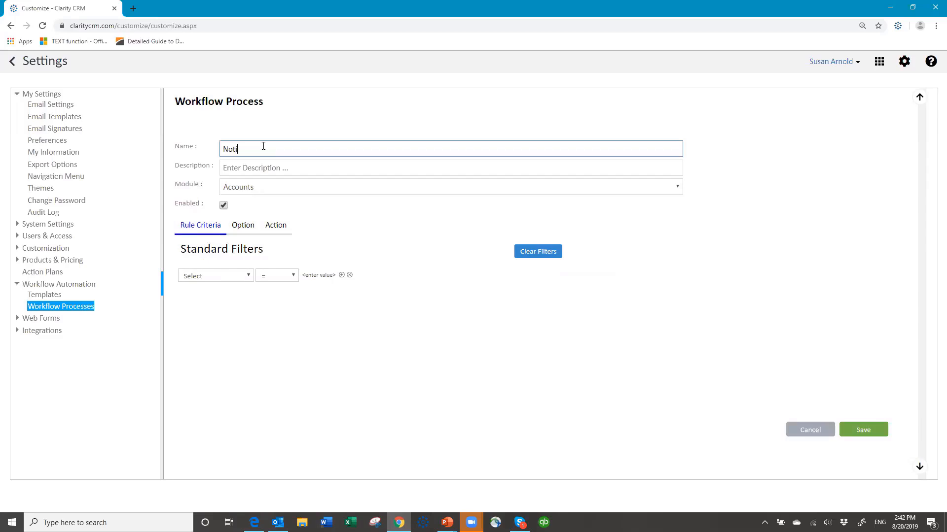
pyautogui.write('fy to send we')
pyautogui.press('BackSpace')
pyautogui.press('BackSpace')
pyautogui.press('BackSpace')
pyautogui.press('BackSpace')
pyautogui.press('BackSpace')
pyautogui.press('BackSpace')
pyautogui.press('BackSpace')
pyautogui.press('BackSpace')
pyautogui.press('BackSpace')
pyautogui.press('BackSpace')
pyautogui.press('BackSpace')
pyautogui.press('BackSpace')
pyautogui.press('BackSpace')
pyautogui.press('BackSpace')
pyautogui.press('BackSpace')
pyautogui.press('BackSpace')
pyautogui.press('BackSpace')
pyautogui.write('Activity to send welcome email')
pyautogui.click(251, 188)
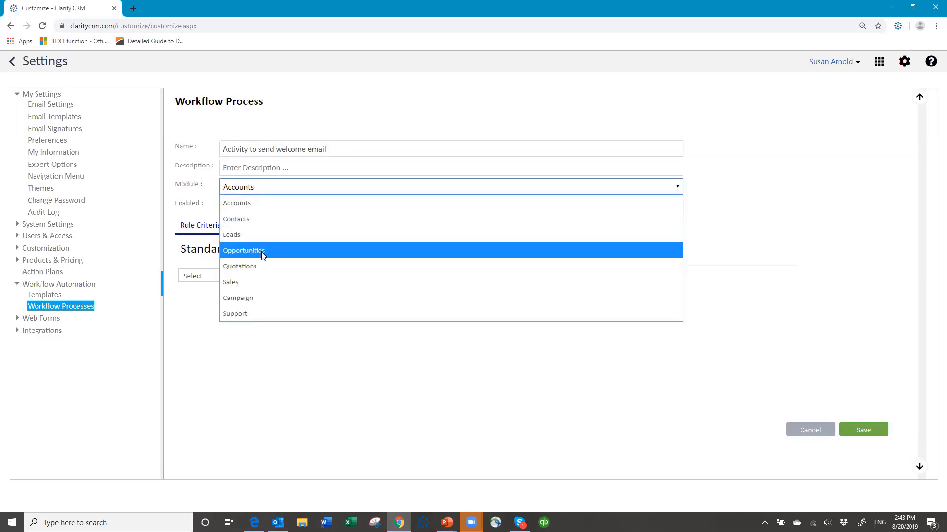
pyautogui.click(291, 257)
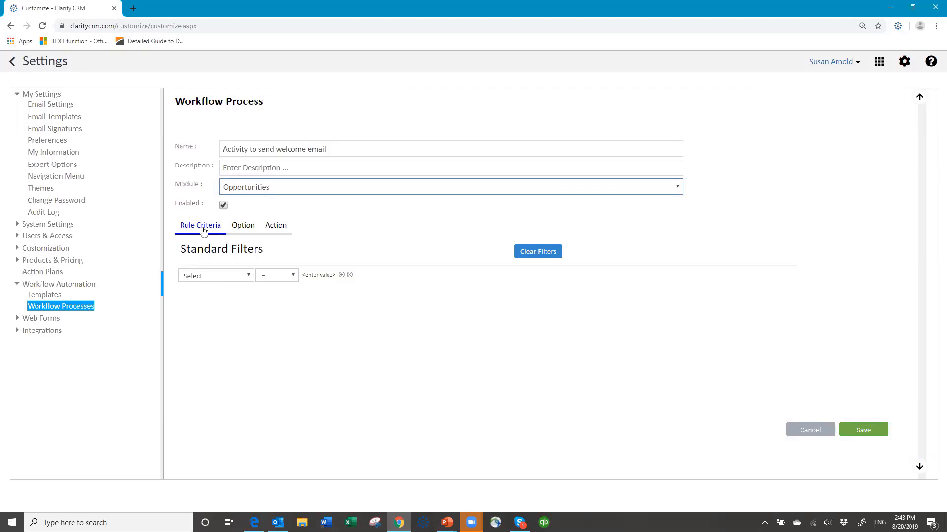
# Add the rule criterion Stage contains 'paid'
pyautogui.click(250, 276)
pyautogui.click(250, 275)
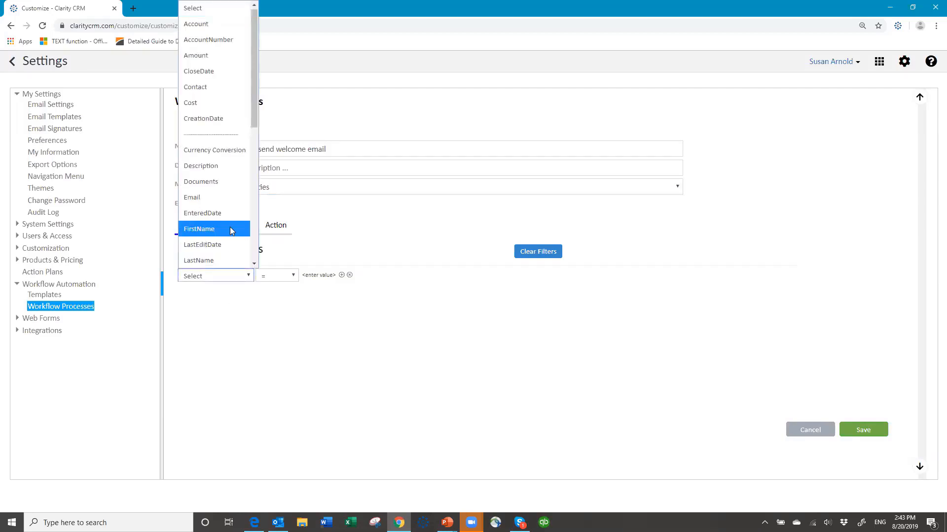
pyautogui.scroll(-4, 230, 227)
pyautogui.scroll(-3, 229, 232)
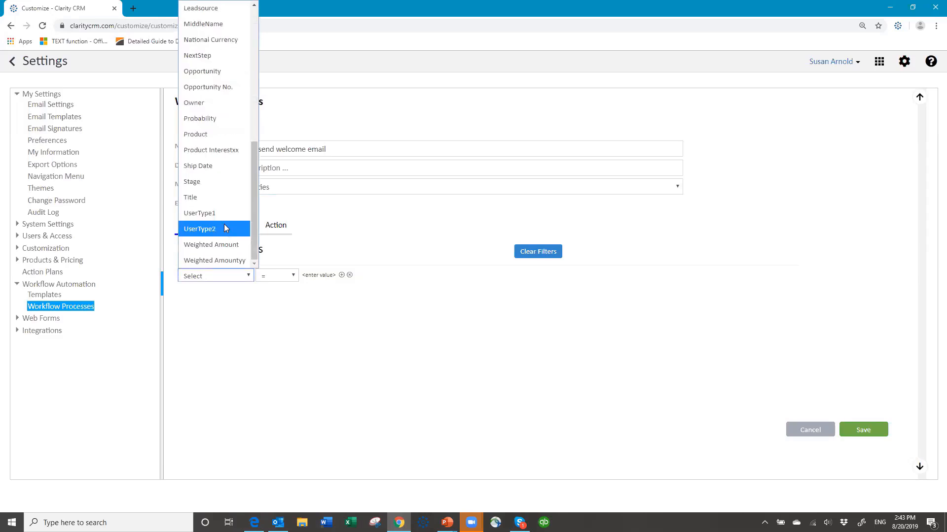
pyautogui.click(208, 183)
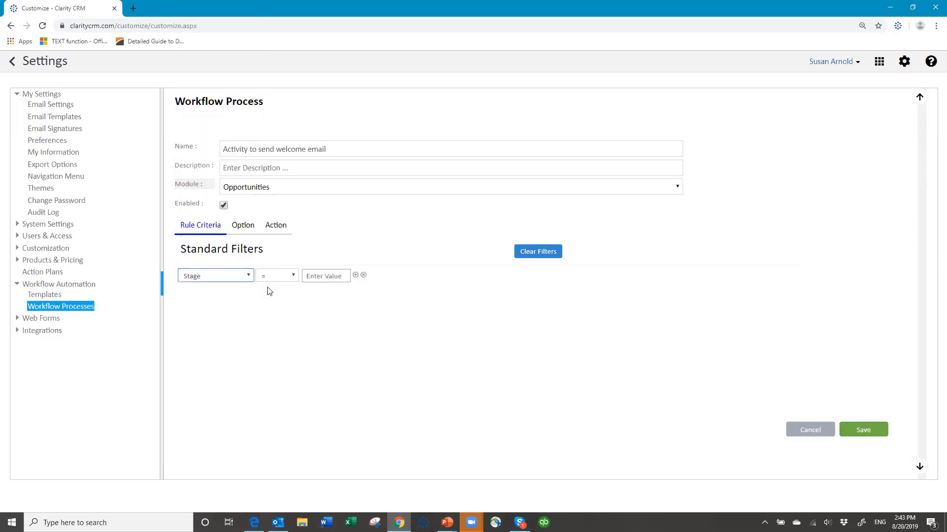
pyautogui.click(291, 275)
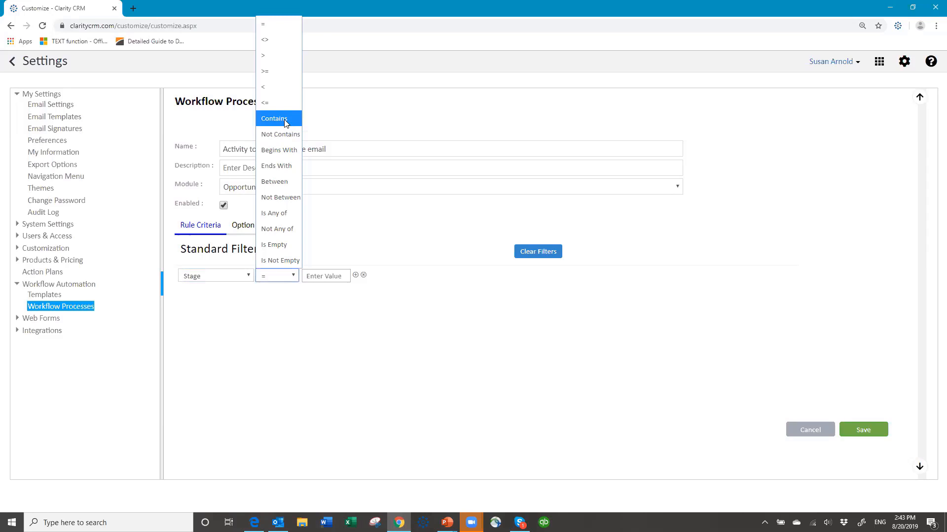
pyautogui.press('Return')
pyautogui.press('Tab')
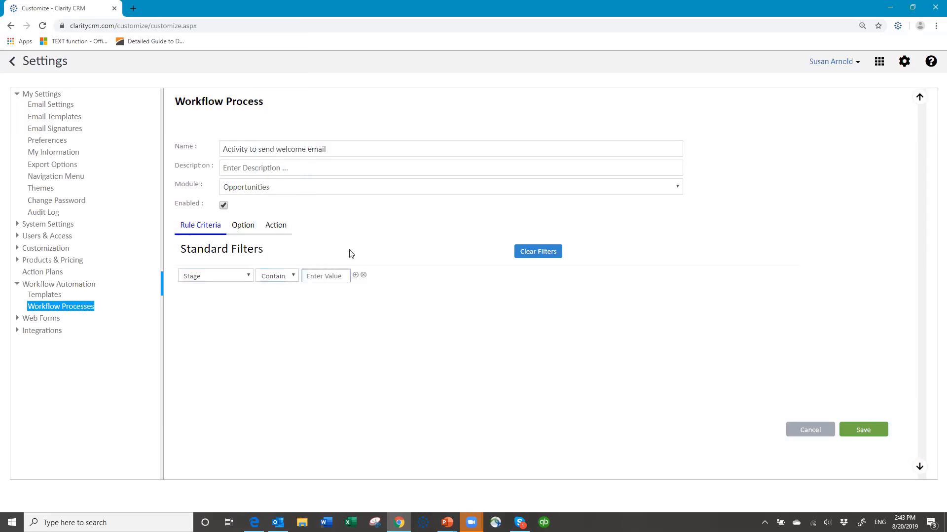
pyautogui.write('paid')
# Make the workflow run once per newly qualifying record and add an Add an Activity action
pyautogui.click(242, 228)
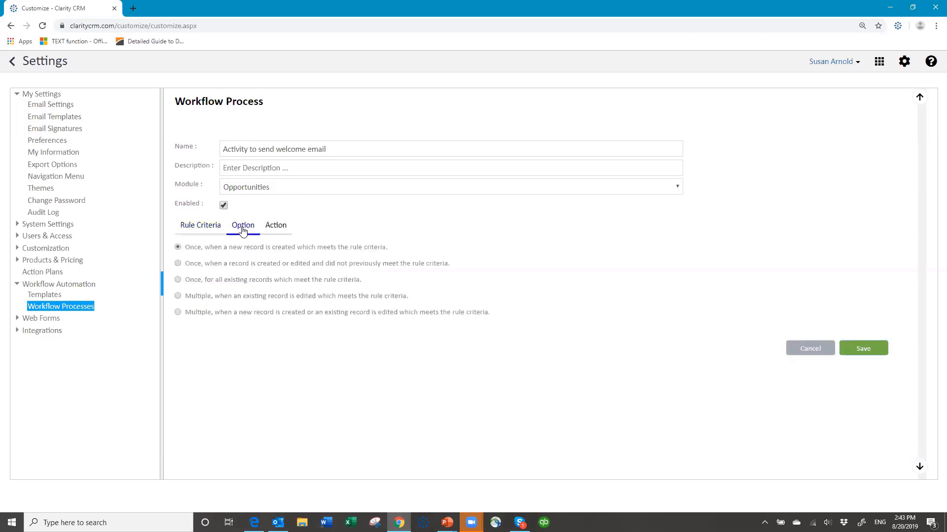
pyautogui.click(178, 264)
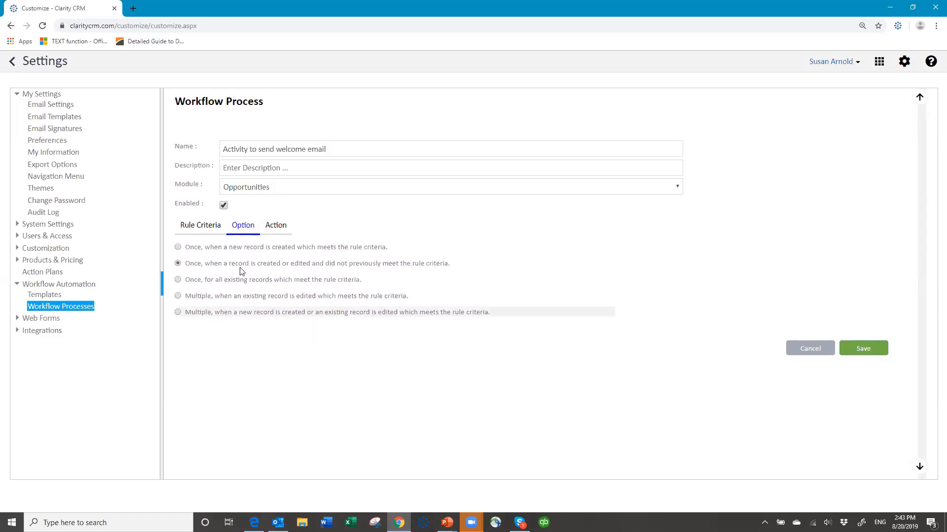
pyautogui.click(276, 225)
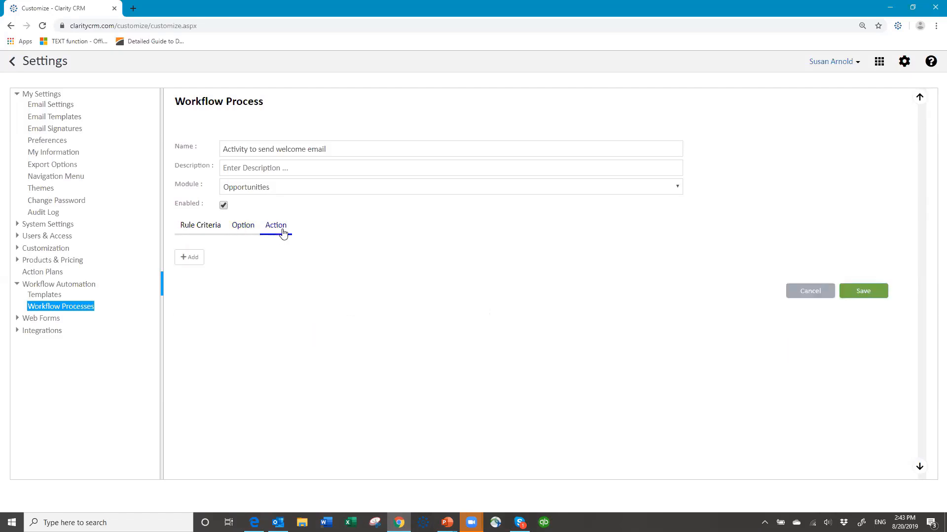
pyautogui.click(191, 262)
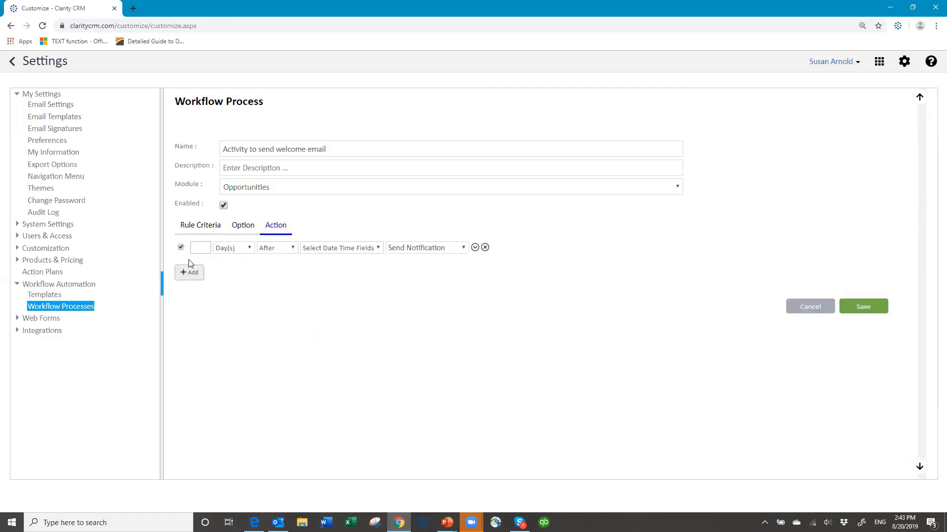
pyautogui.click(463, 248)
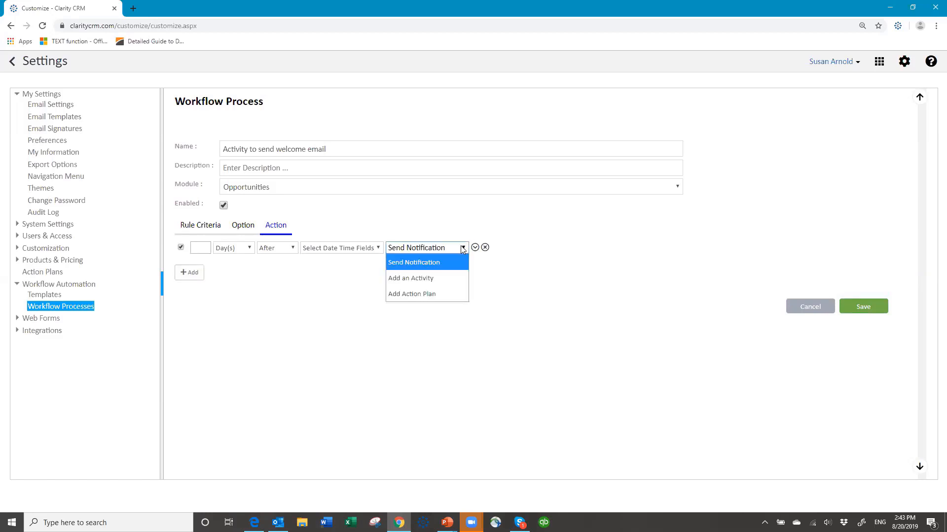
pyautogui.click(423, 279)
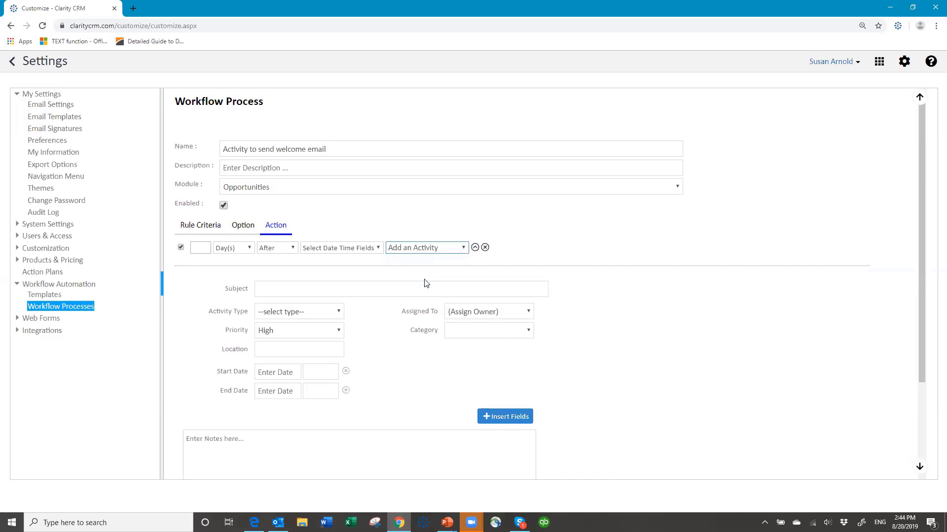
# Give the activity the subject 'Send welcome email to new customer' and type Email
pyautogui.click(296, 283)
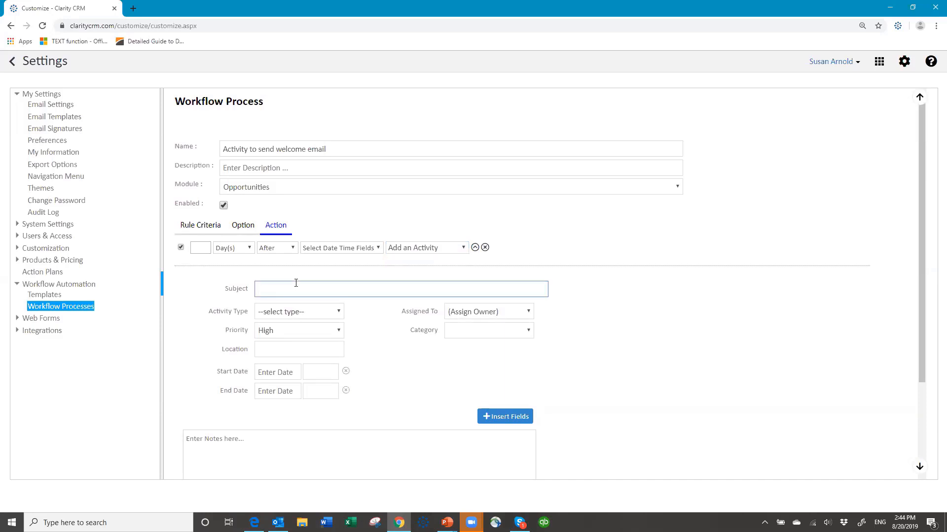
pyautogui.write('Se')
pyautogui.write('nd welcome e')
pyautogui.write('mial')
pyautogui.press('BackSpace')
pyautogui.press('BackSpace')
pyautogui.write('ail to new customer')
pyautogui.click(338, 312)
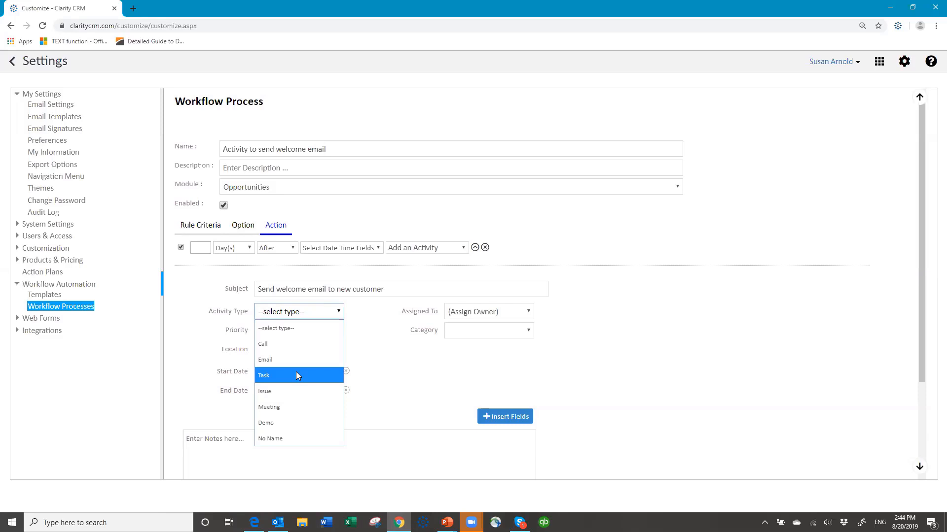
pyautogui.click(298, 355)
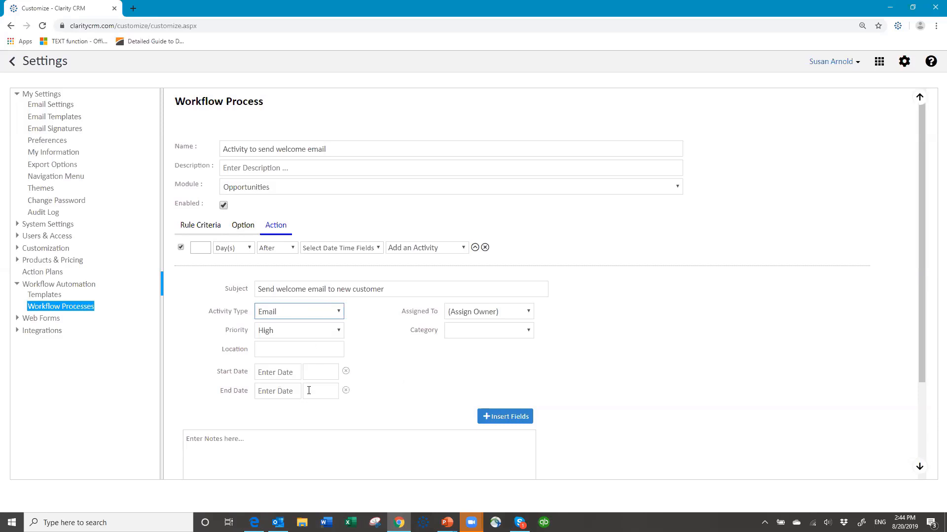
# Write 'Account:' and 'Contact' lines in the notes, each followed by its merge field
pyautogui.scroll(-3, 408, 371)
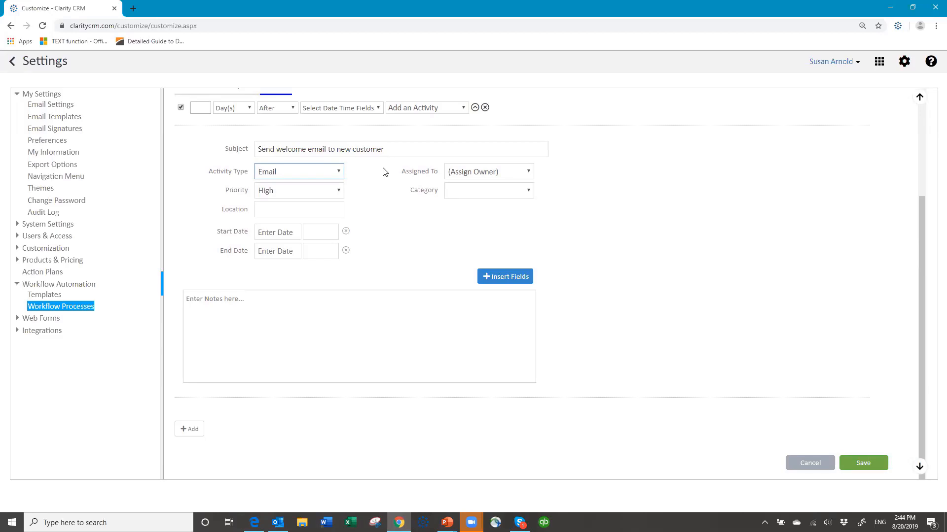
pyautogui.click(197, 301)
pyautogui.click(244, 310)
pyautogui.write('Account:')
pyautogui.scroll(3, 359, 265)
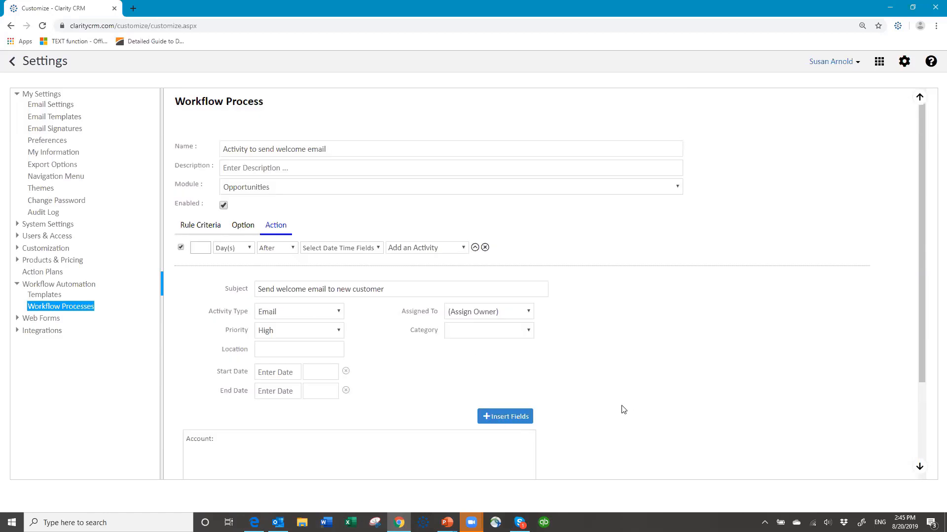
pyautogui.scroll(-2, 623, 412)
pyautogui.click(497, 318)
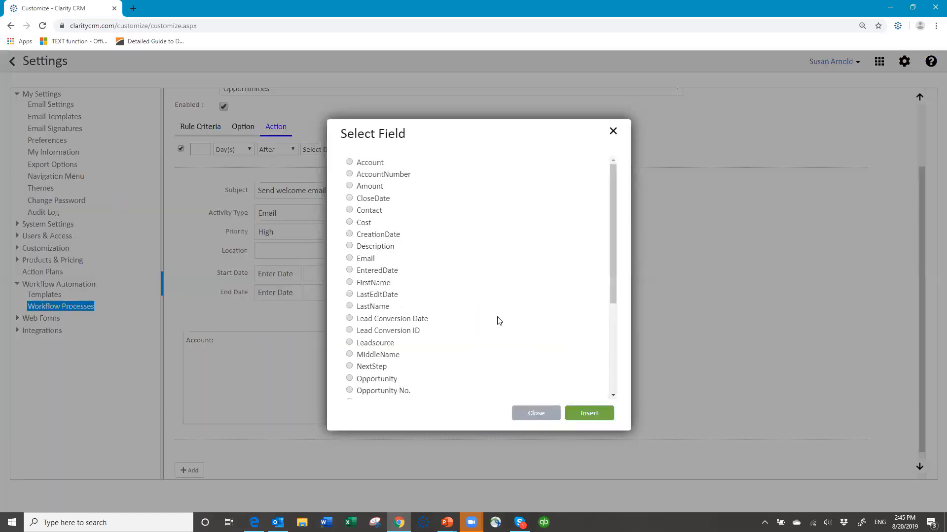
pyautogui.click(349, 162)
pyautogui.click(568, 413)
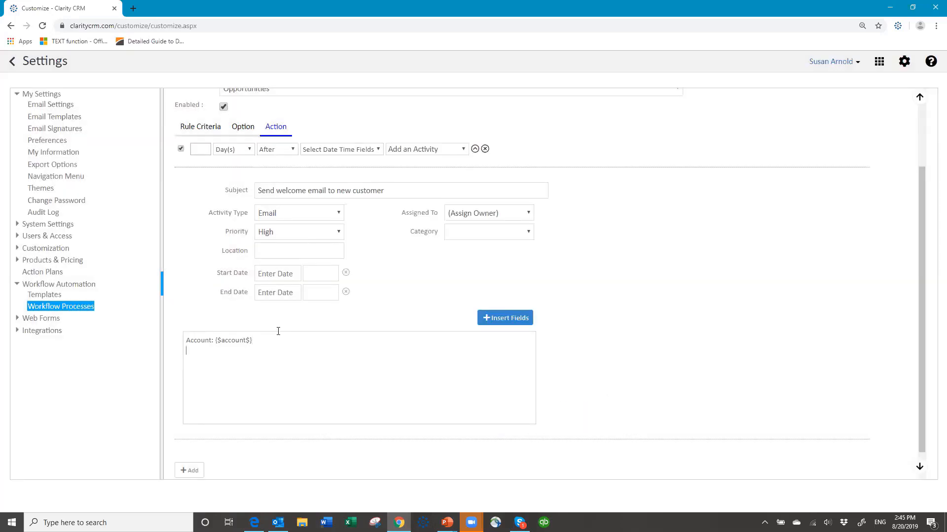
pyautogui.press('Return')
pyautogui.write('Contact:')
pyautogui.click(500, 317)
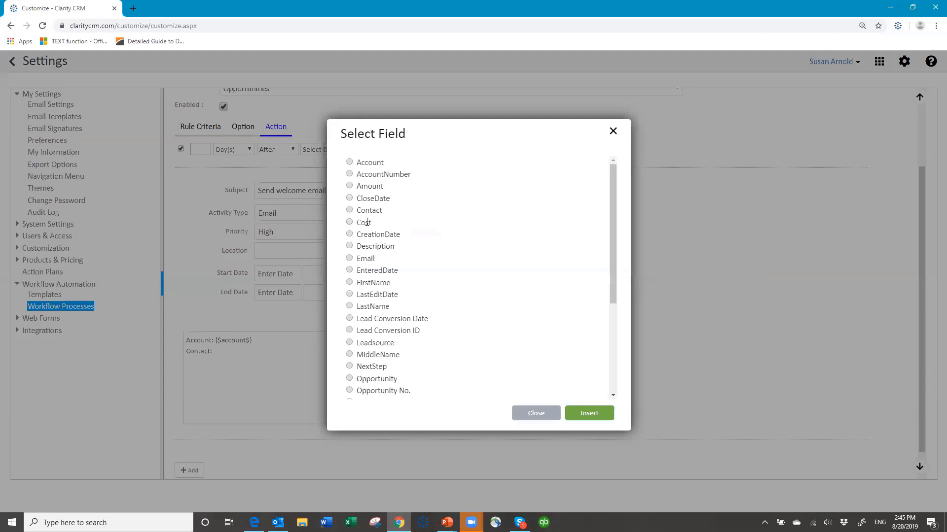
pyautogui.click(349, 211)
pyautogui.click(586, 413)
pyautogui.click(536, 413)
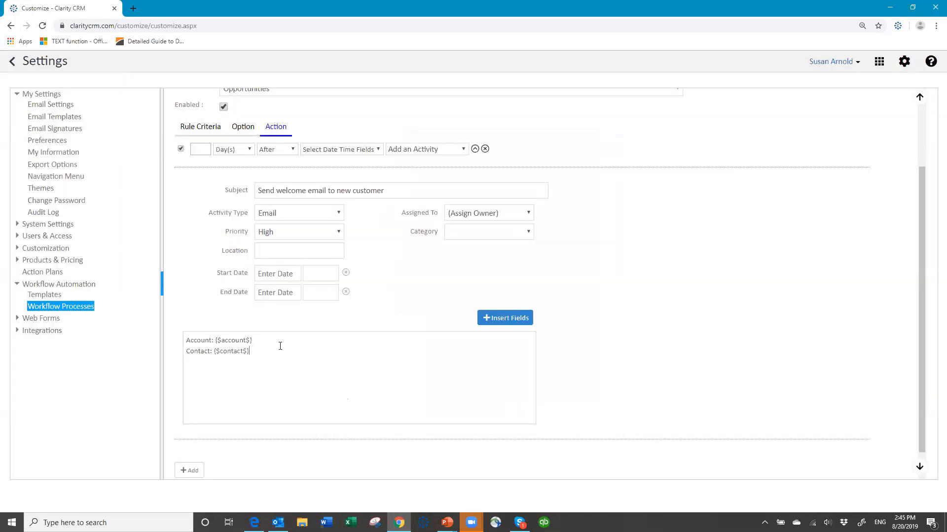
# Add 'Email:' and 'Opportunity' lines to the notes with their Email and Opportunity merge fields
pyautogui.write('Email:')
pyautogui.click(505, 318)
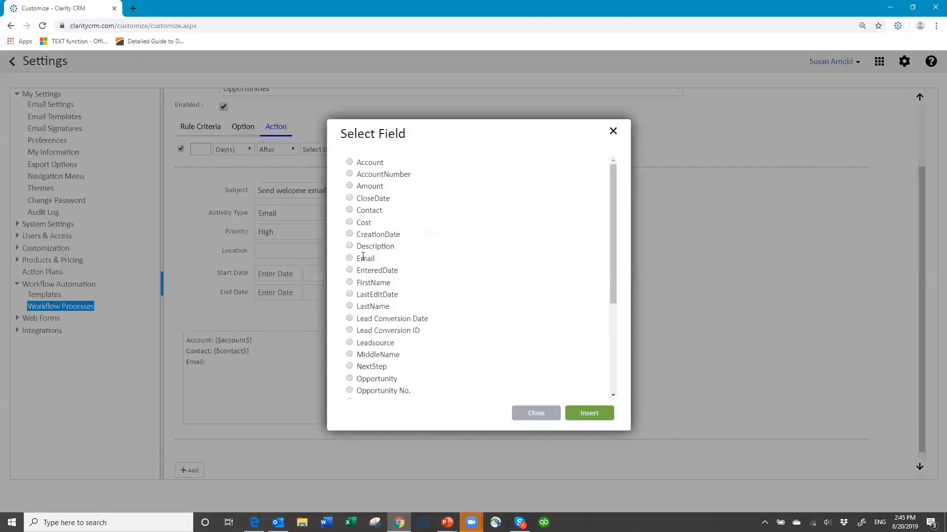
pyautogui.click(350, 259)
pyautogui.click(588, 414)
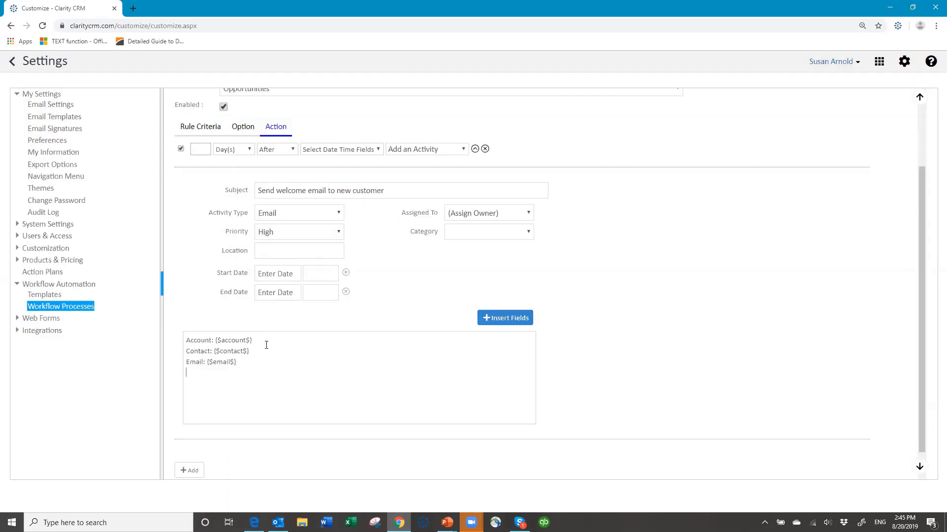
pyautogui.press('Return')
pyautogui.write('Opportunity:')
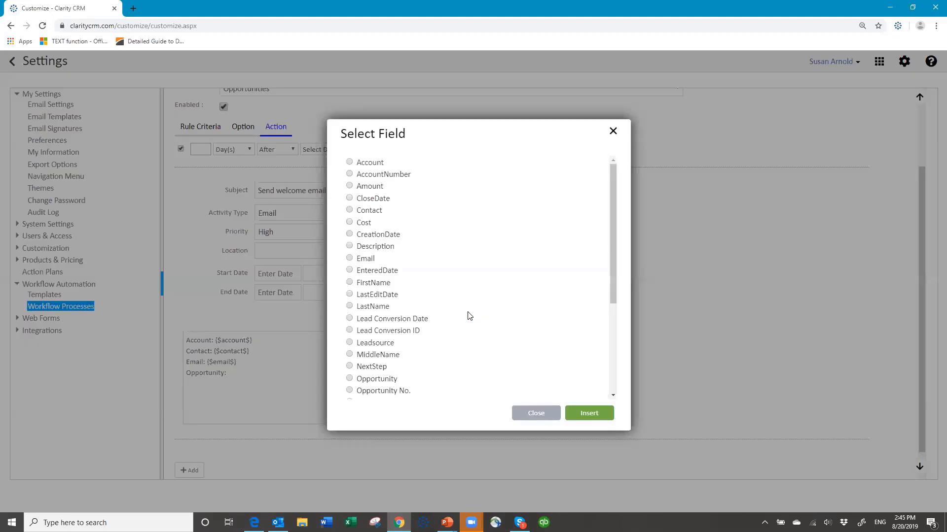
pyautogui.click(499, 320)
pyautogui.click(349, 379)
pyautogui.click(586, 415)
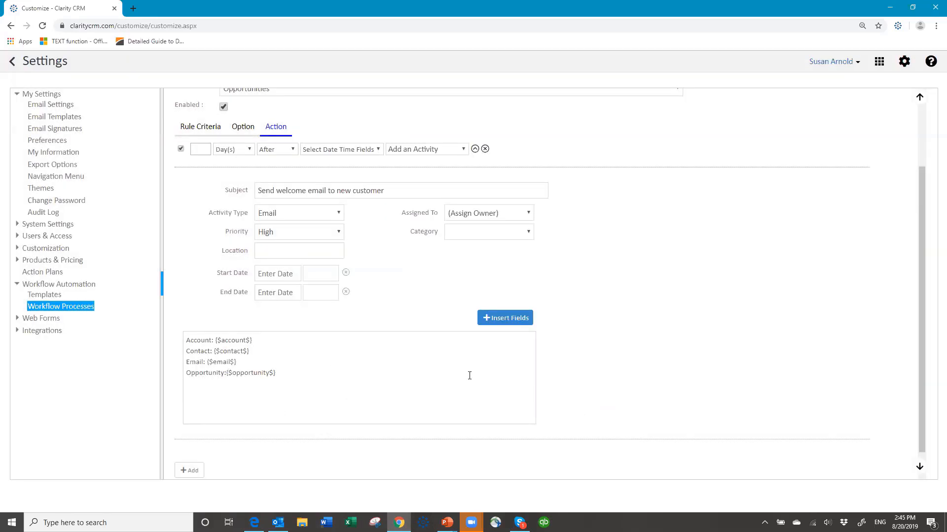
pyautogui.scroll(-1, 471, 377)
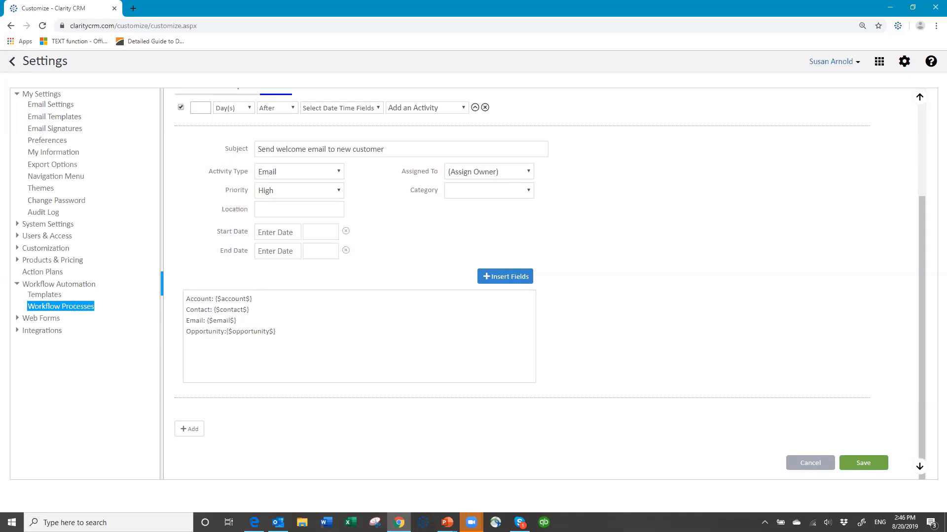
# Set CloseDate as the action's reference date field and save the workflow process
pyautogui.click(866, 467)
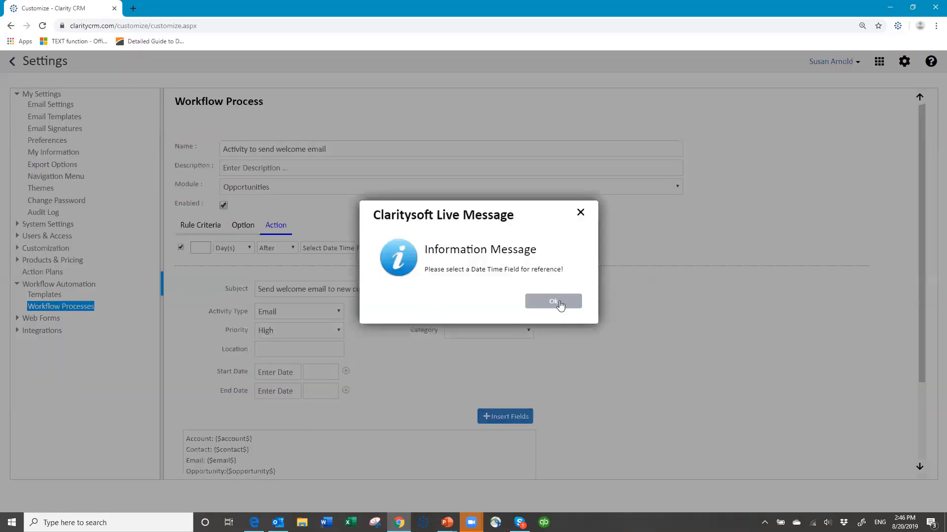
pyautogui.click(558, 303)
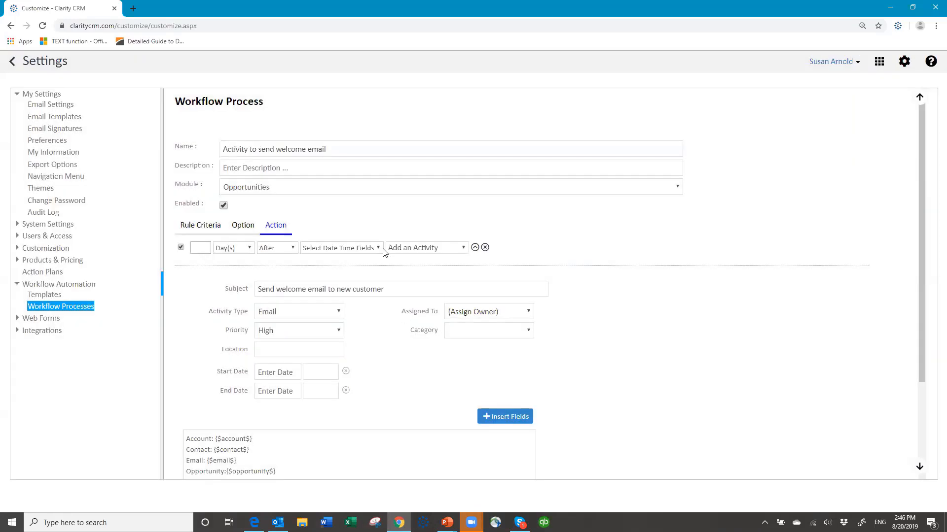
pyautogui.click(380, 249)
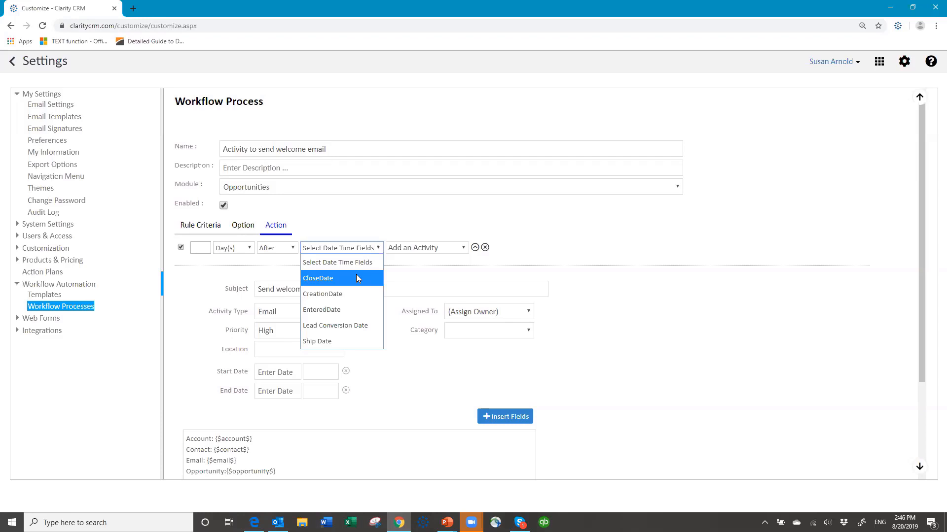
pyautogui.click(357, 276)
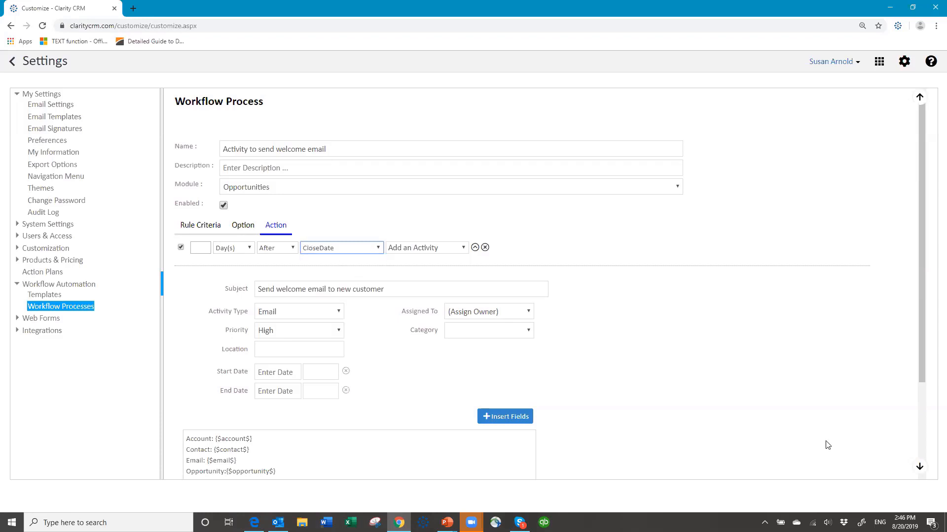
pyautogui.scroll(-3, 833, 449)
pyautogui.click(864, 462)
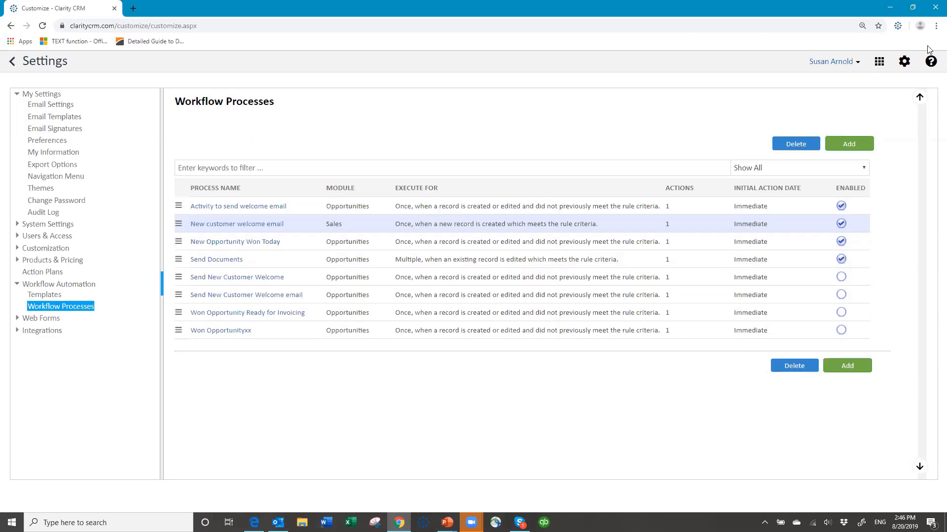
# Log out of Clarity CRM and sign back in with the account password
pyautogui.click(851, 62)
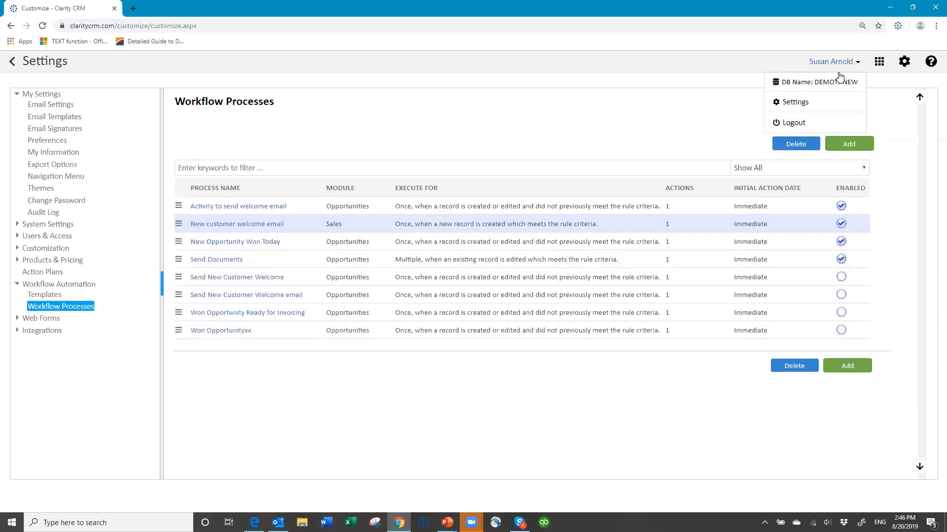
pyautogui.click(788, 122)
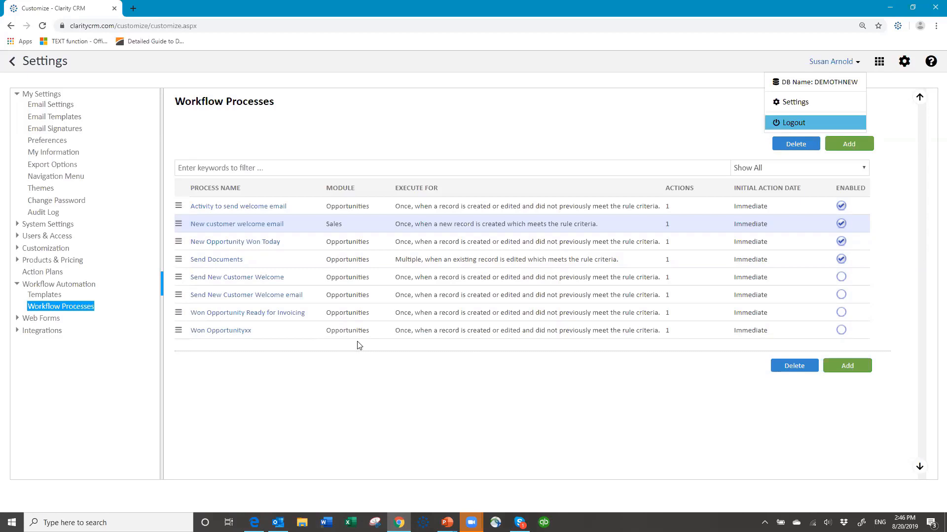
pyautogui.click(797, 124)
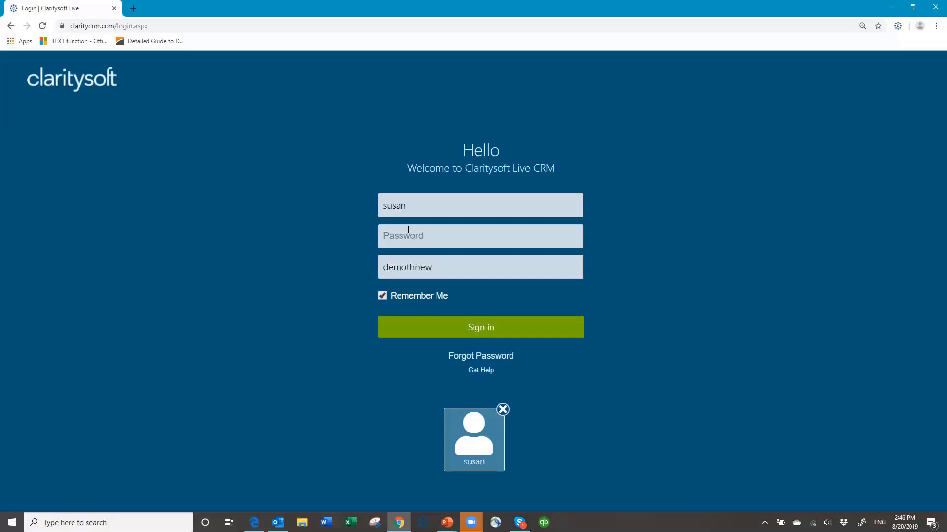
pyautogui.click(408, 230)
pyautogui.write('*******')
pyautogui.press('Return')
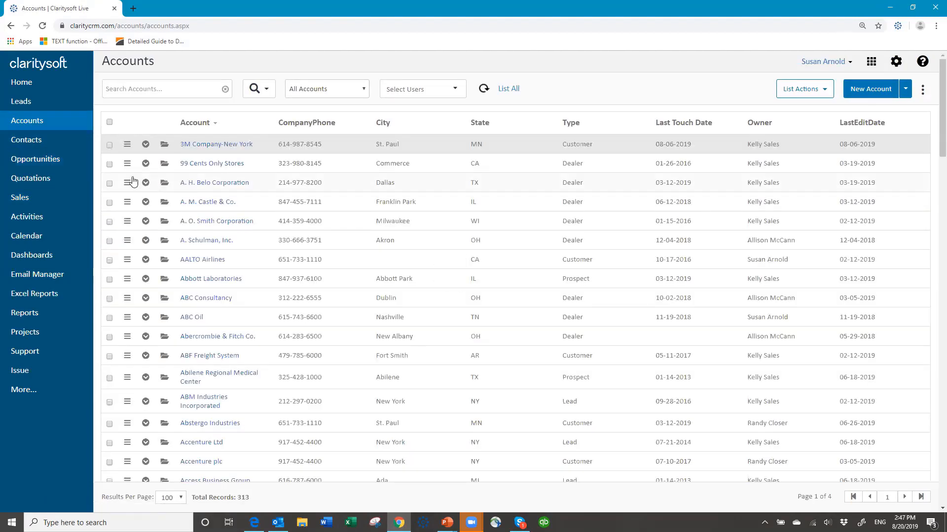
# Find New Big Project by searching 'new spring', set its stage to Invoiced and Paid, and save
pyautogui.click(51, 159)
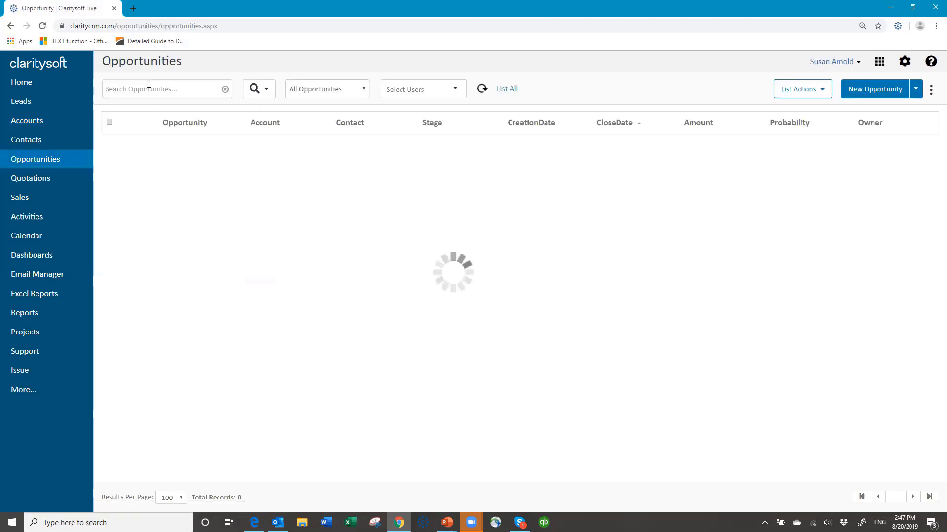
pyautogui.click(148, 89)
pyautogui.write('new sp')
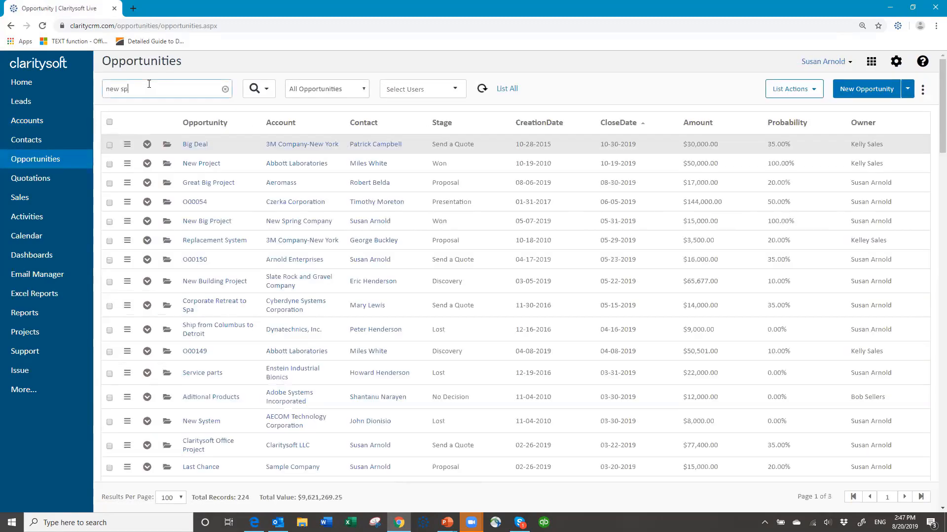
pyautogui.write('ring')
pyautogui.press('Return')
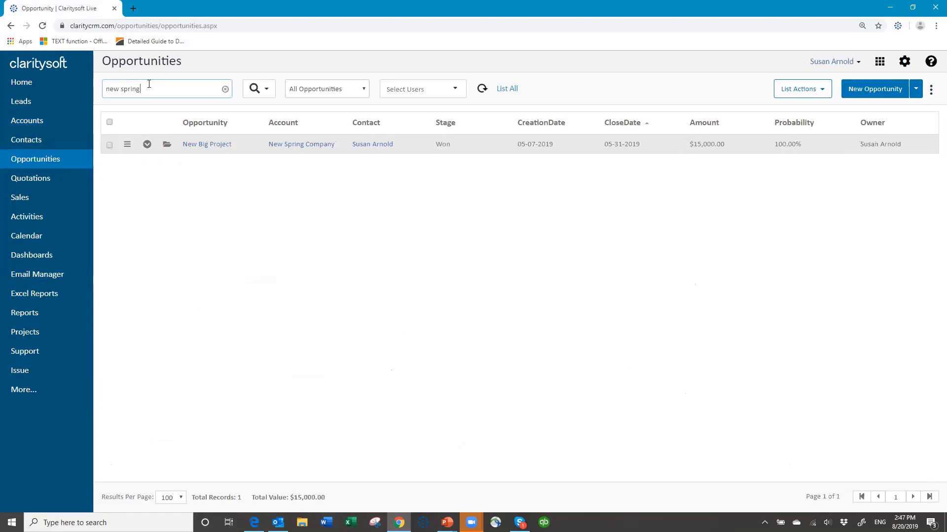
pyautogui.click(166, 146)
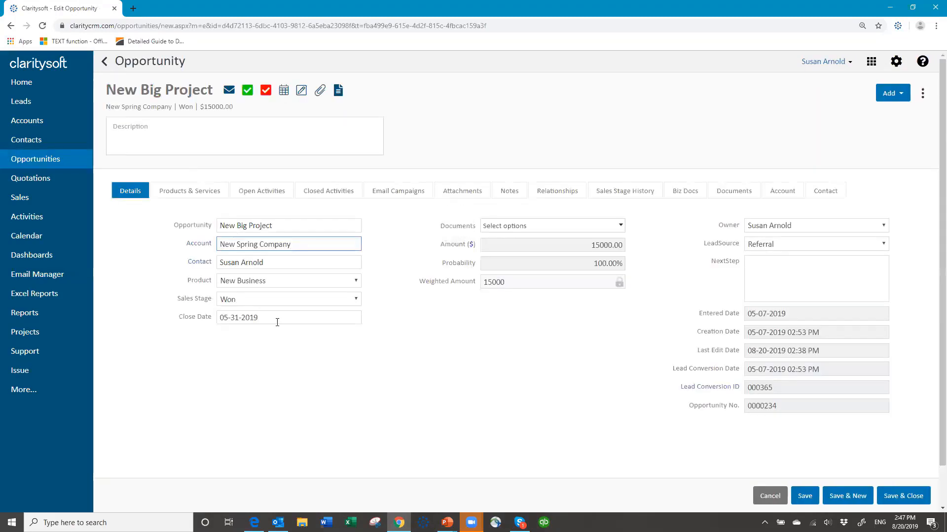
pyautogui.click(355, 300)
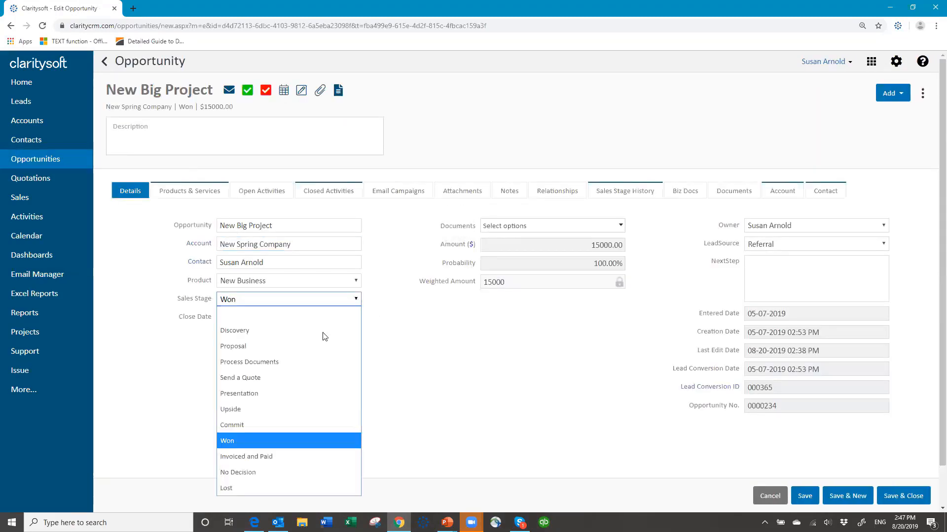
pyautogui.click(294, 458)
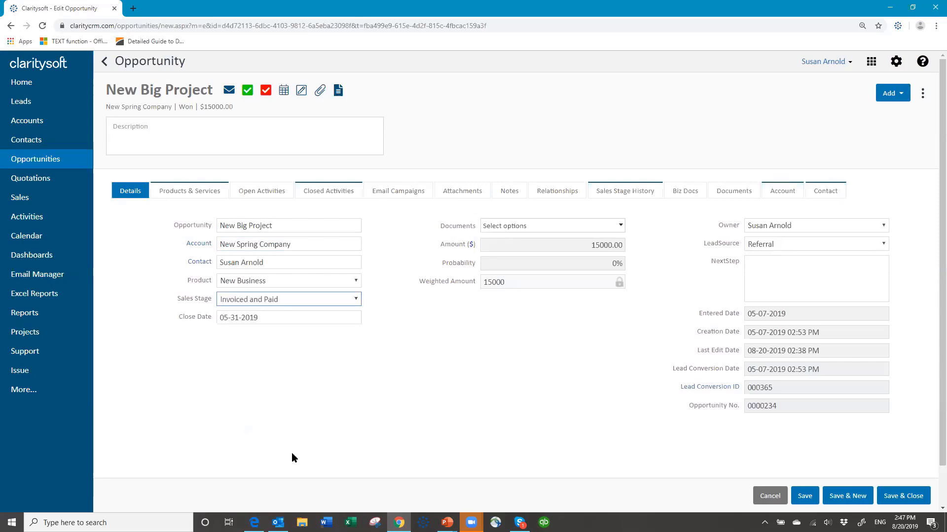
pyautogui.click(896, 500)
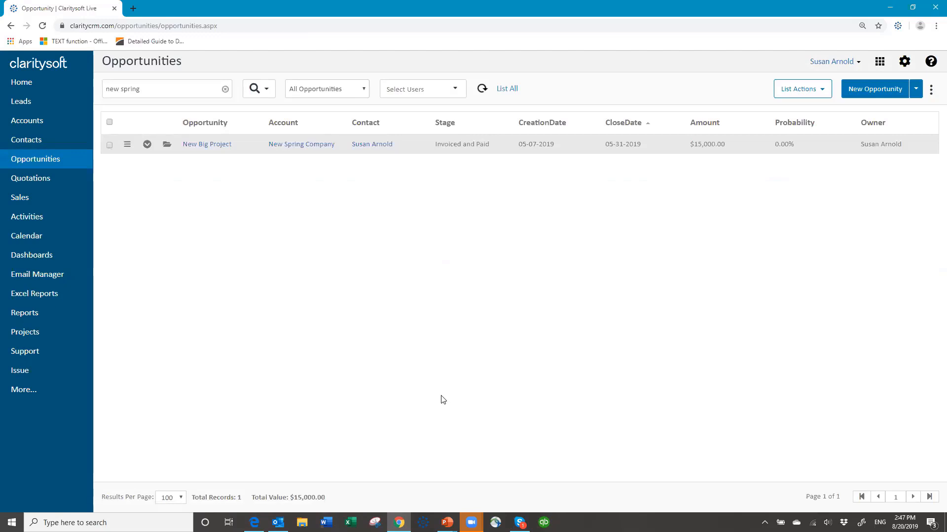
# Check New Big Project's open activities, then collapse the row
pyautogui.click(147, 145)
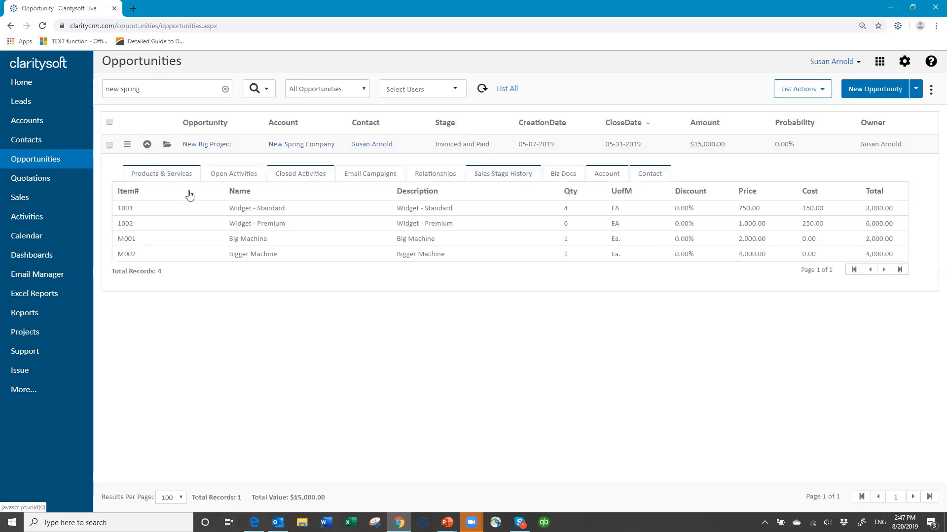
pyautogui.click(205, 177)
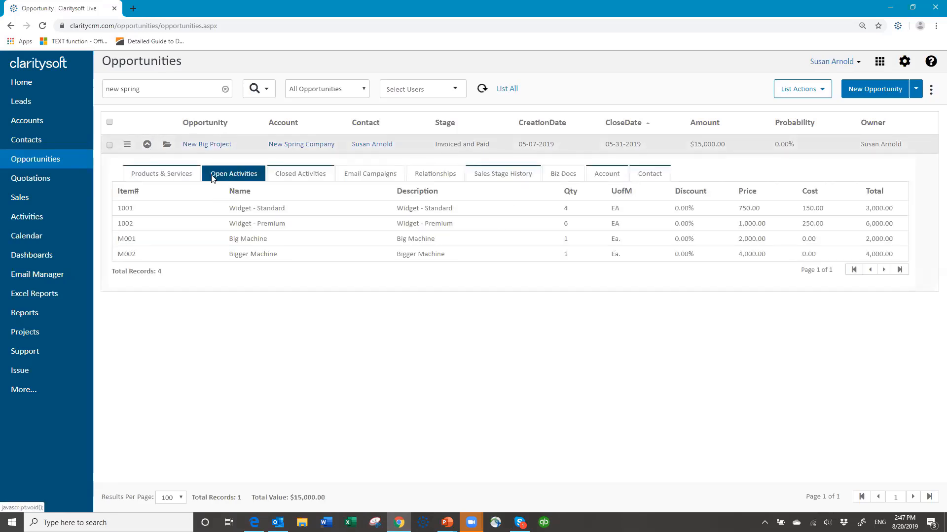
pyautogui.click(147, 144)
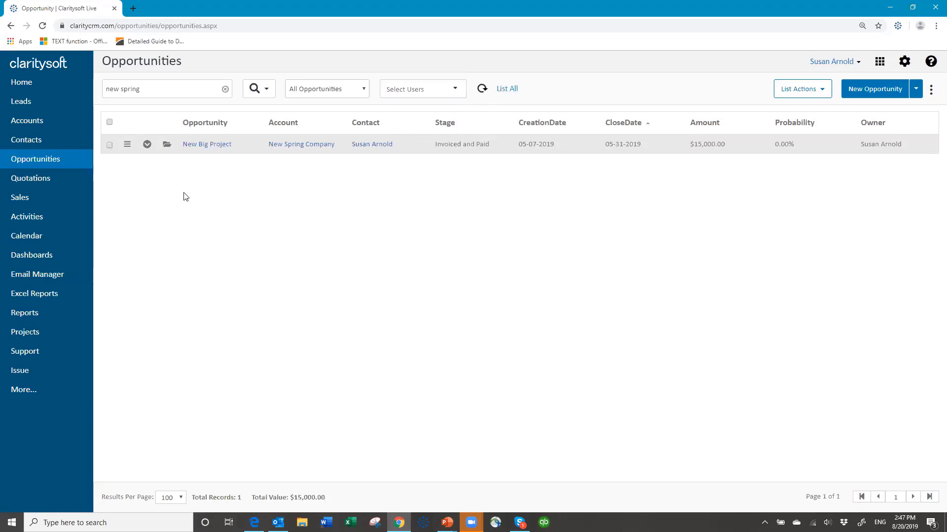
# Re-run the 'new spring' search and view New Big Project's open activities, showing the welcome email
pyautogui.click(226, 89)
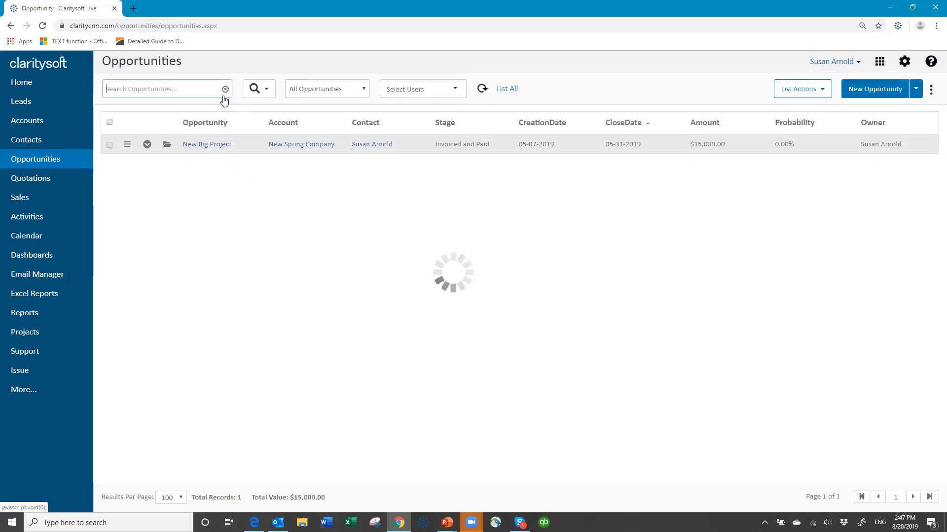
pyautogui.click(186, 89)
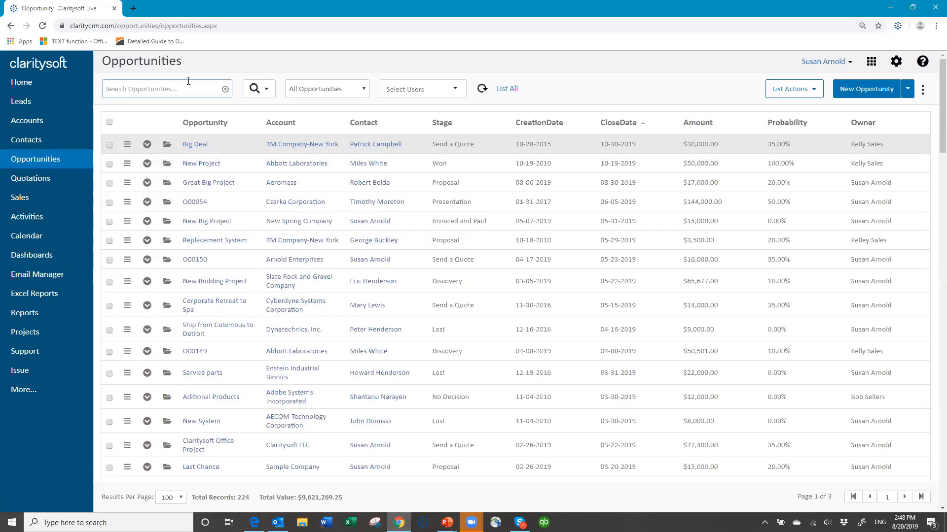
pyautogui.write('new spring')
pyautogui.press('Return')
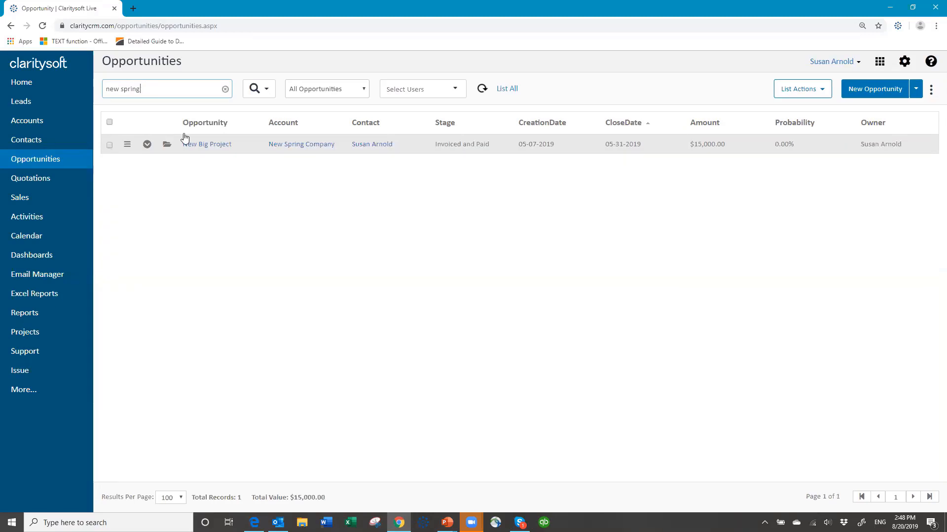
pyautogui.click(144, 149)
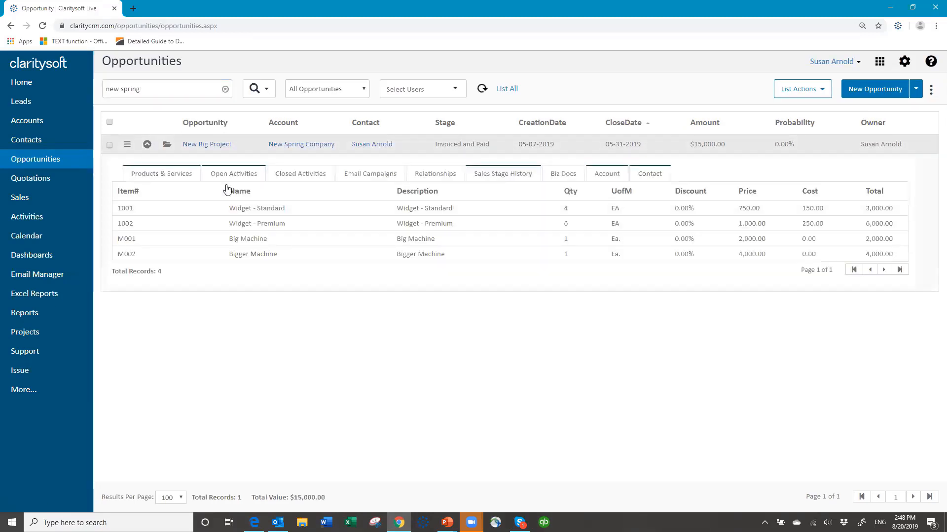
pyautogui.click(241, 179)
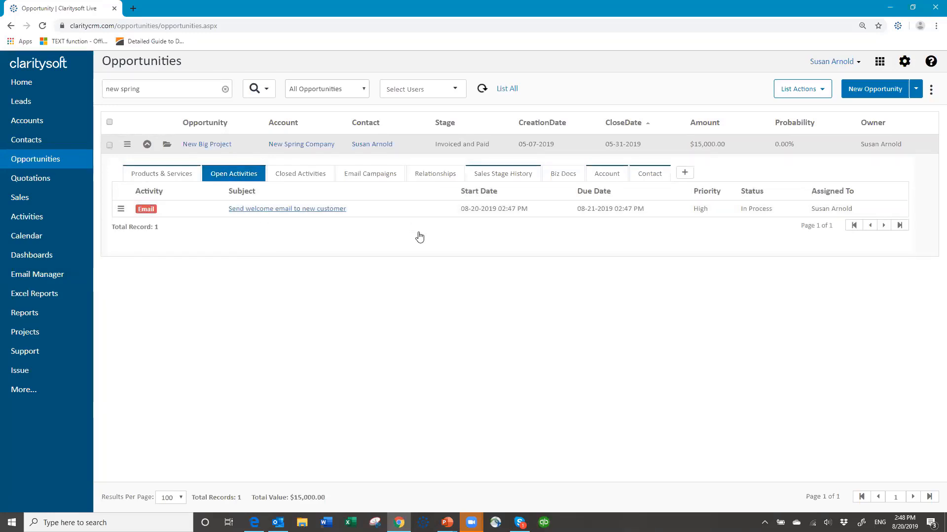
pyautogui.click(271, 215)
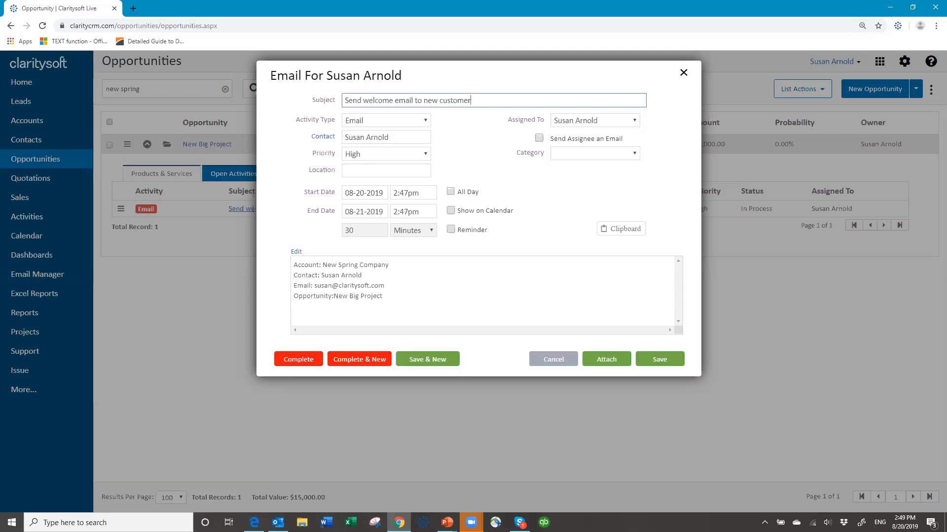
pyautogui.click(546, 361)
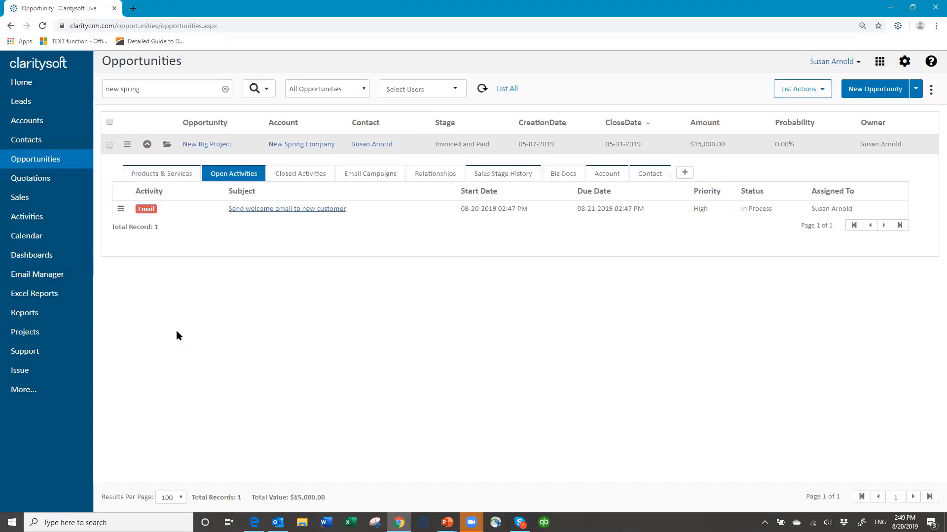
# Collapse the opportunity row and go to Settings > Workflow Automation > Action Plans
pyautogui.click(147, 145)
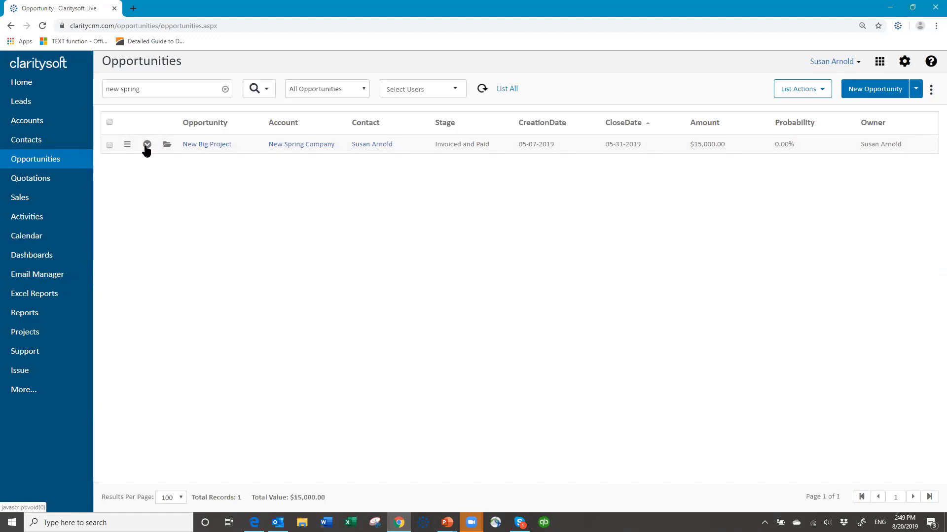
pyautogui.click(902, 67)
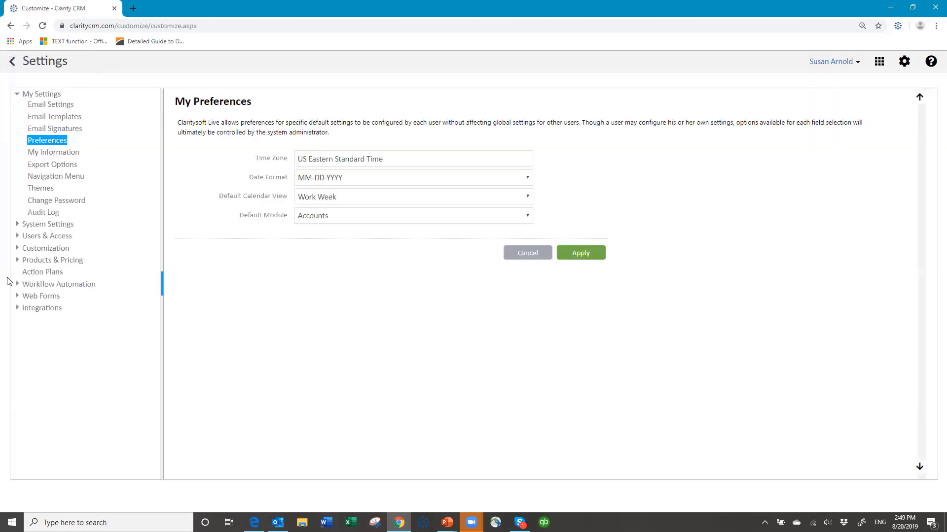
pyautogui.click(57, 285)
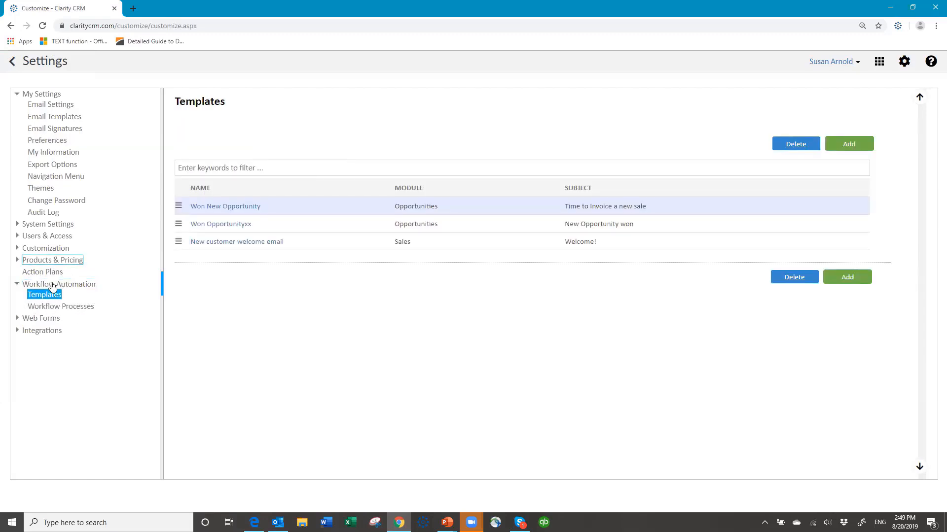
pyautogui.click(73, 311)
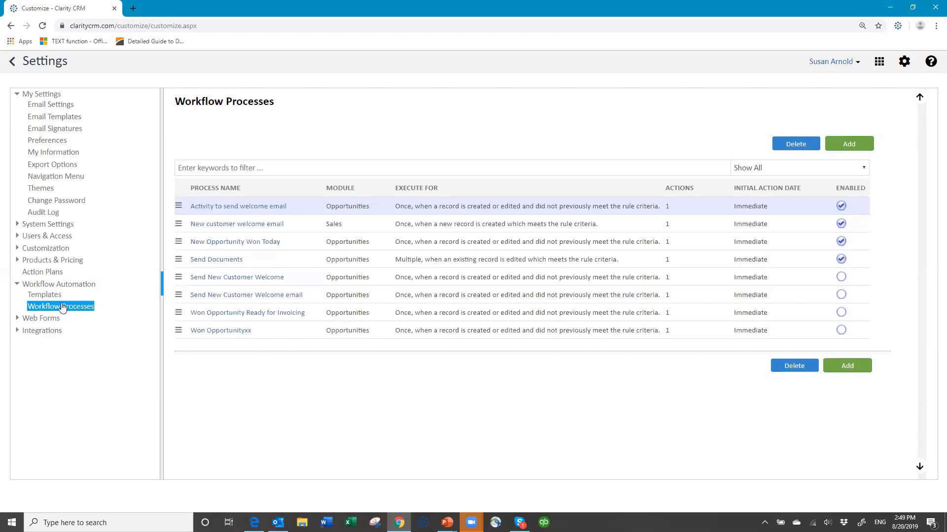
pyautogui.click(47, 273)
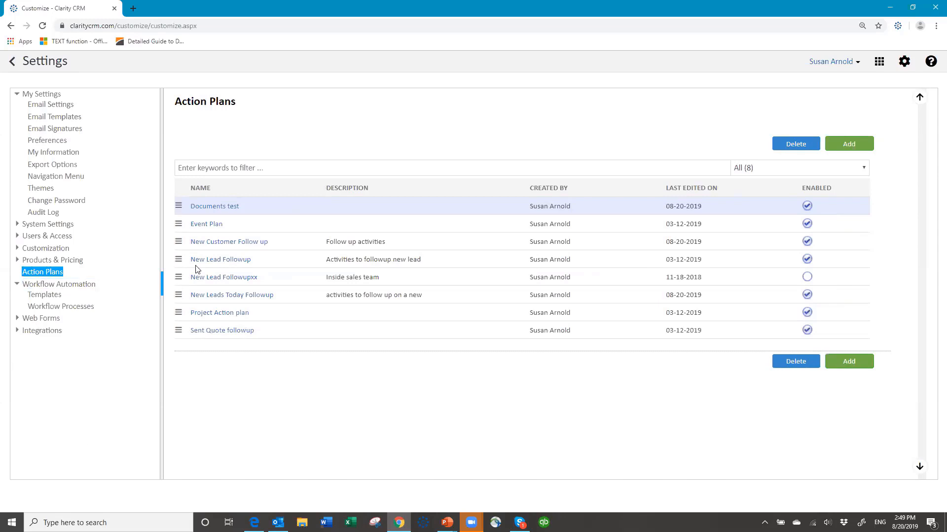
# Save the Documents test plan with its Send Document A, B and C emails, back at Workflow Processes
pyautogui.click(225, 206)
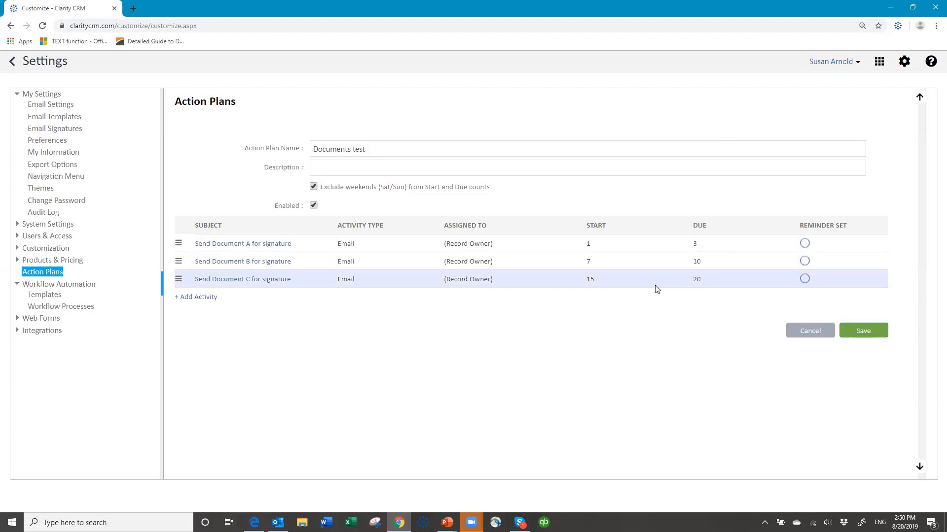
pyautogui.click(863, 335)
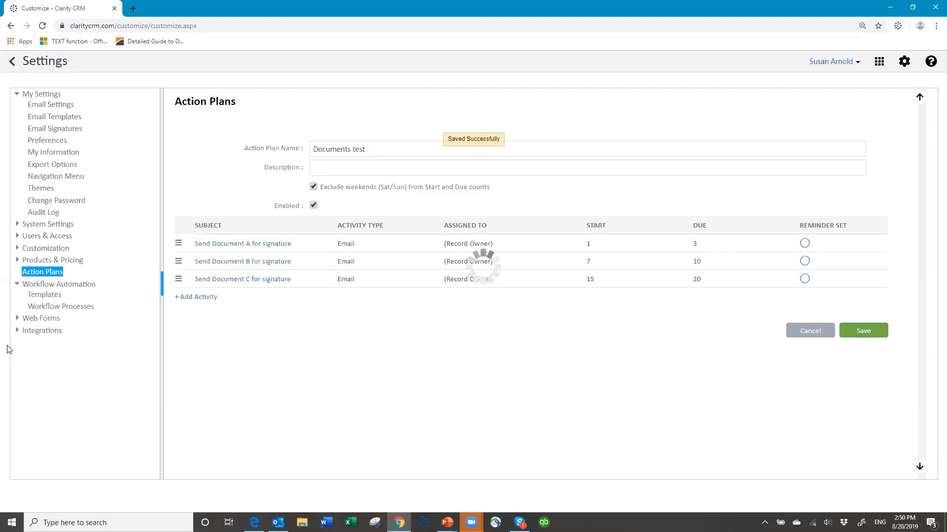
pyautogui.click(36, 320)
pyautogui.click(89, 308)
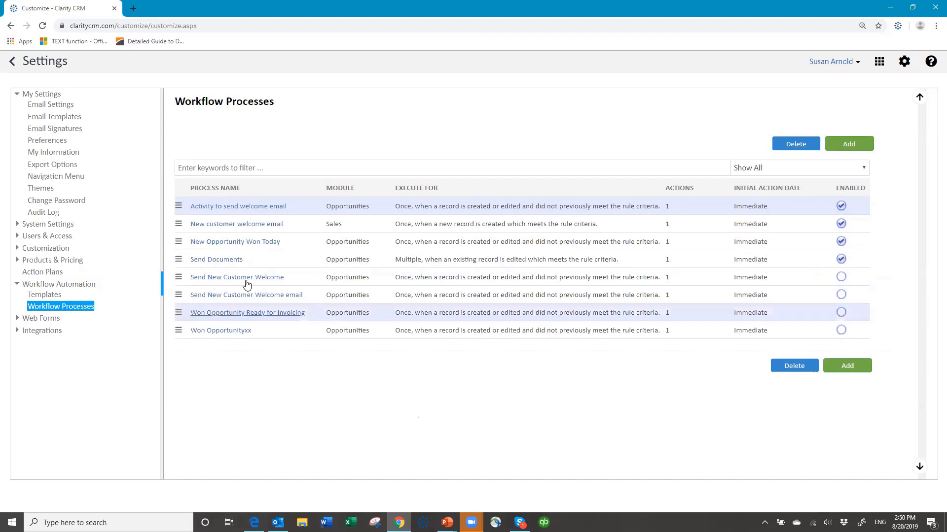
# Open the Send Documents workflow, which filters on Stage containing 'document'
pyautogui.click(220, 261)
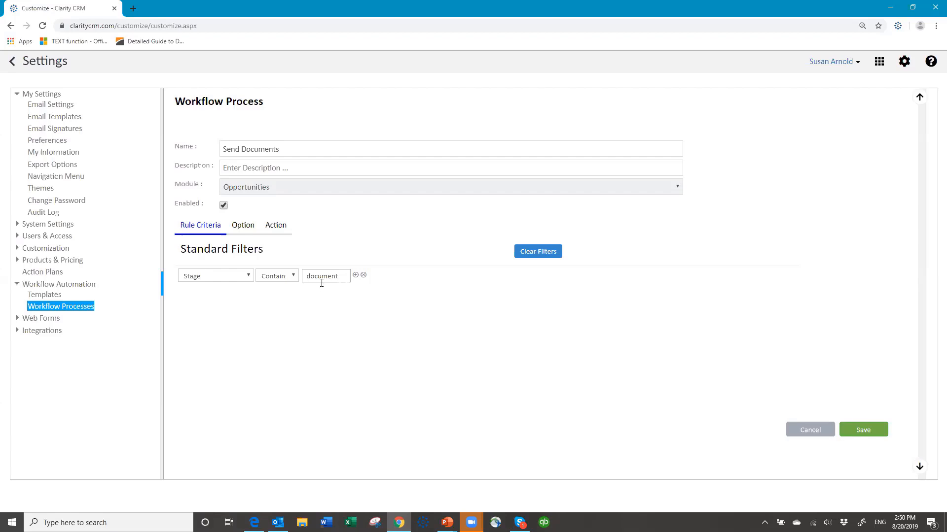
# Set Send Documents to run multiple times on edits, launching the Documents test action plan, and save
pyautogui.click(244, 225)
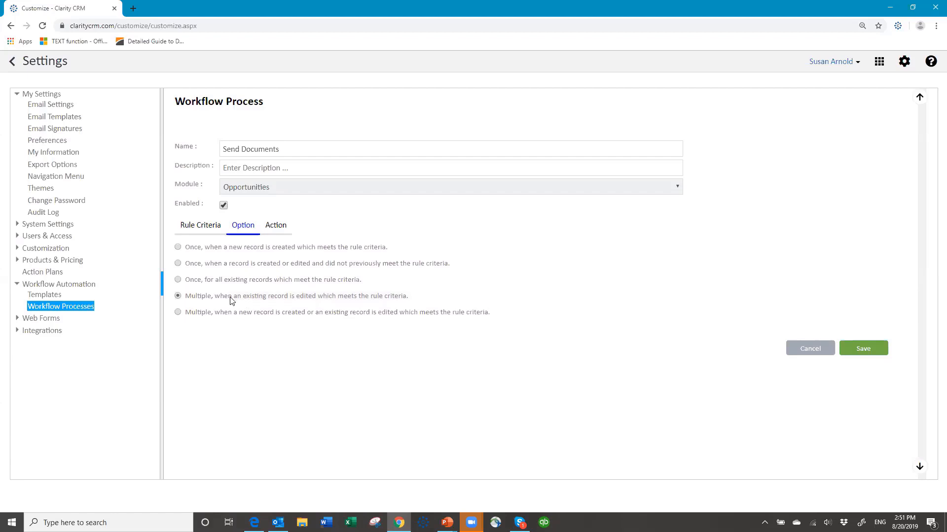
pyautogui.click(277, 226)
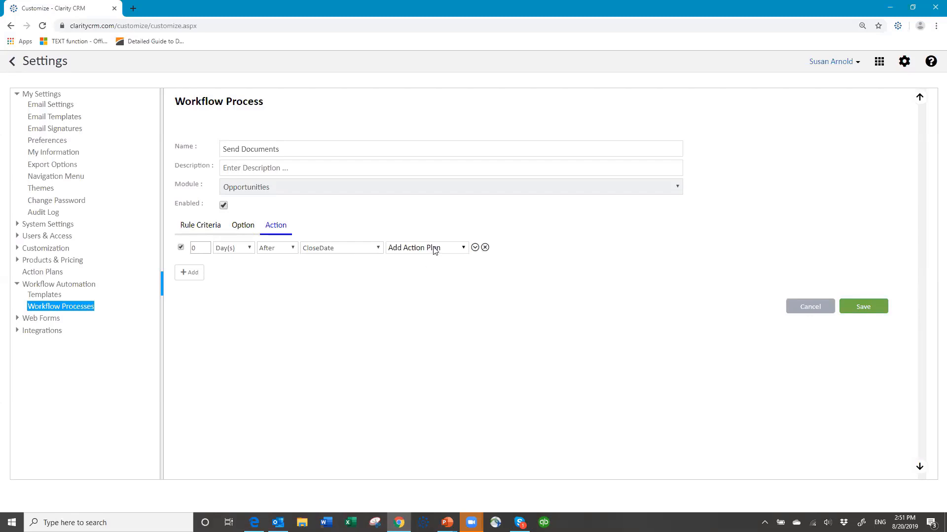
pyautogui.click(475, 248)
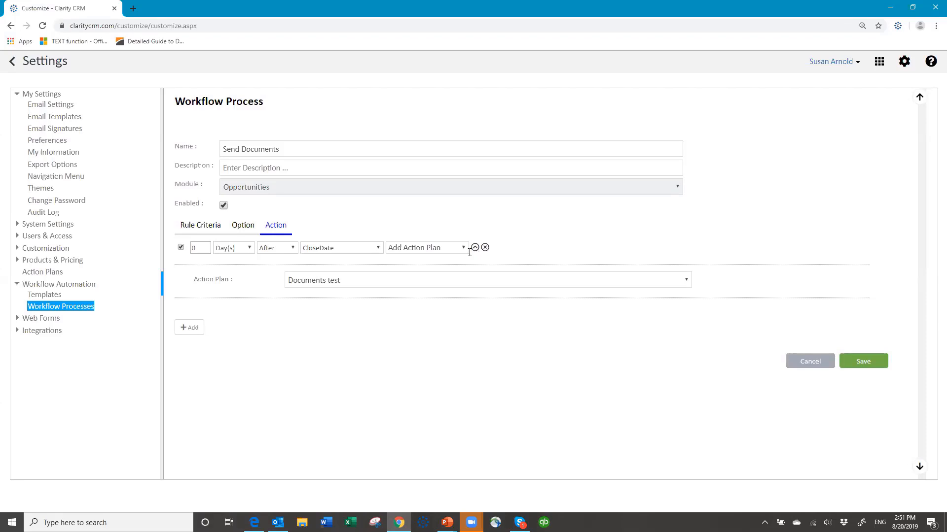
pyautogui.click(375, 284)
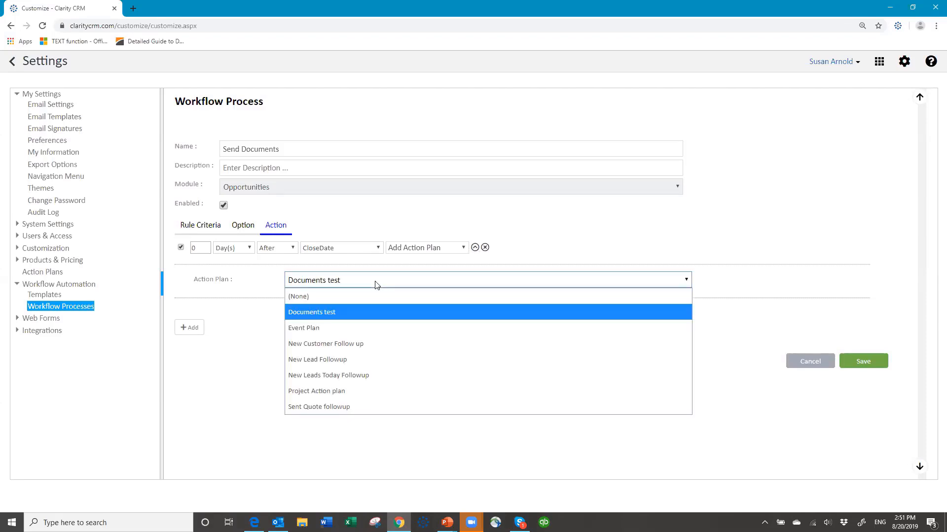
pyautogui.click(395, 309)
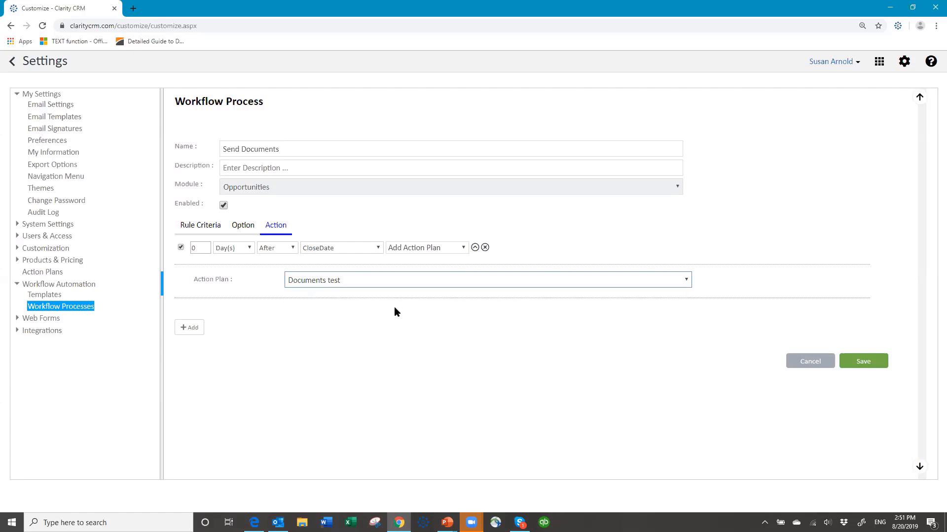
pyautogui.click(863, 363)
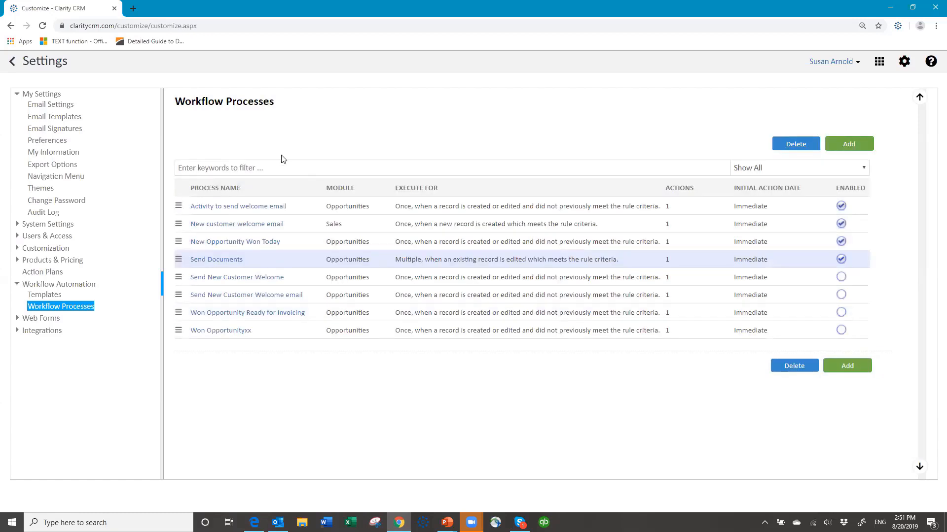
# Change New Big Project's sales stage from Invoiced and Paid to Process Documents and save
pyautogui.click(12, 62)
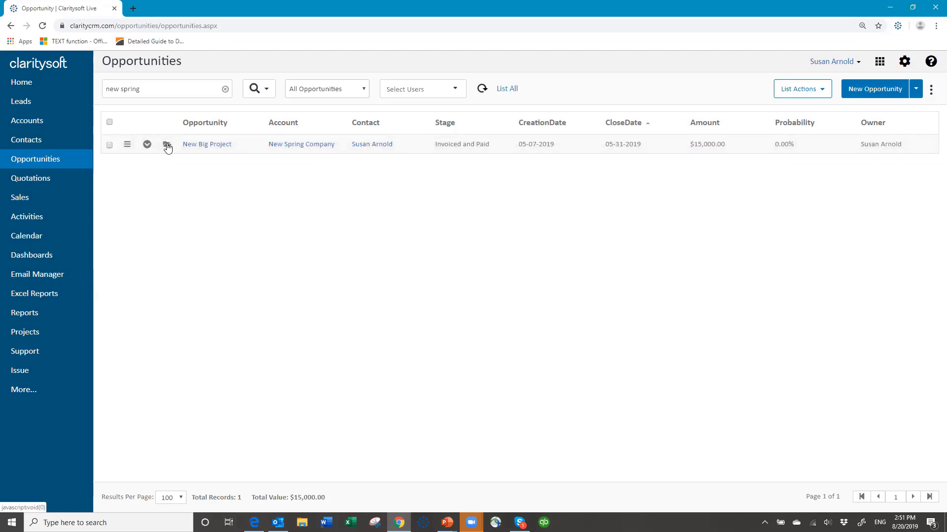
pyautogui.click(167, 146)
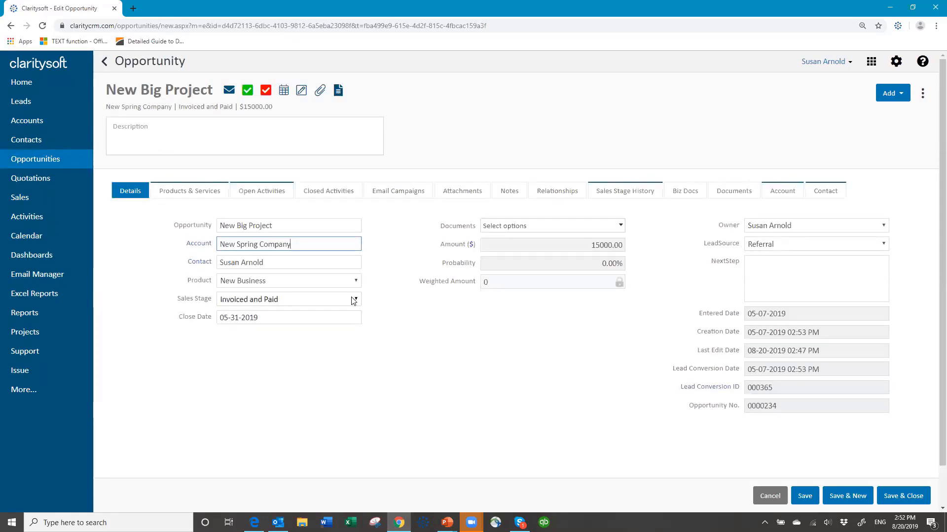
pyautogui.click(357, 300)
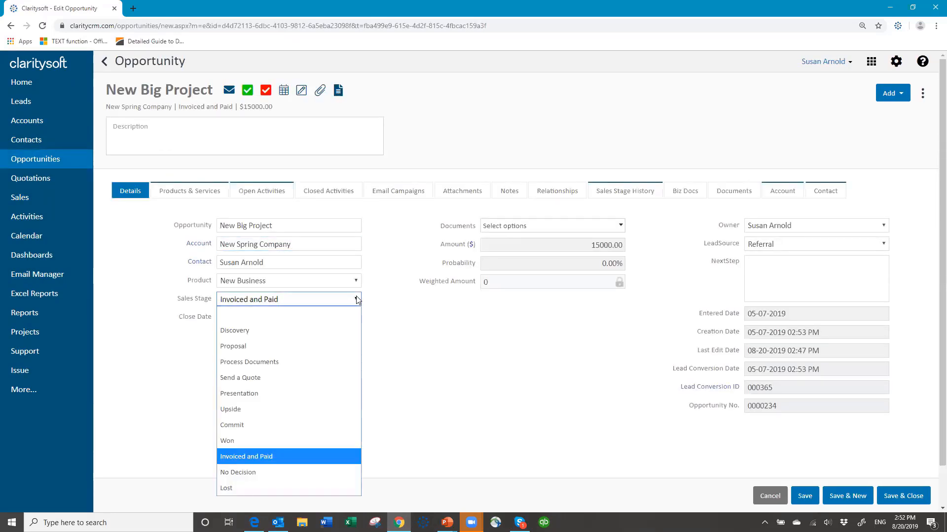
pyautogui.click(281, 363)
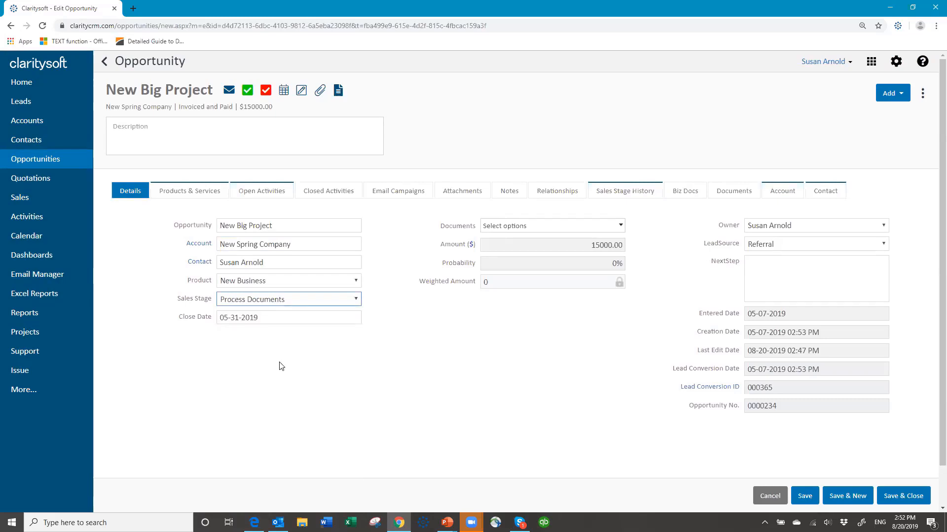
pyautogui.click(901, 496)
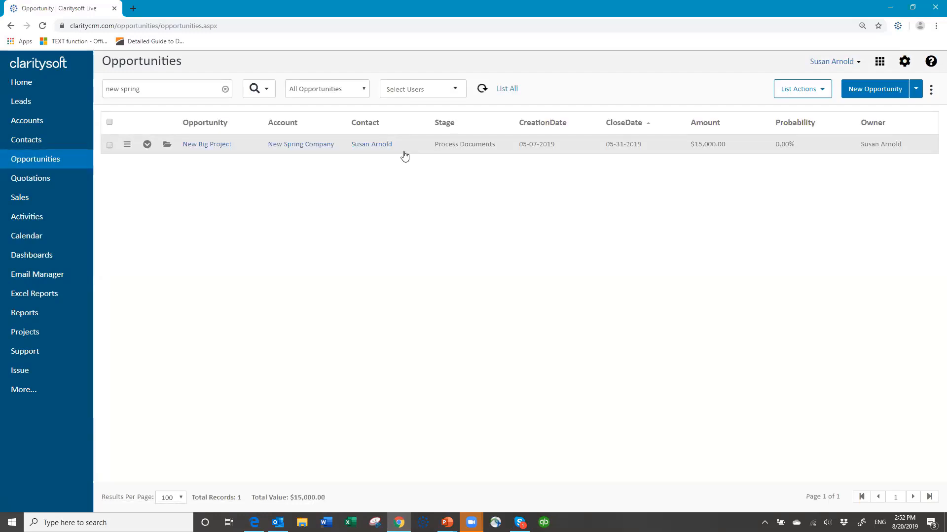
# Search 'new spring', review New Big Project's open activities, then clear the search to list all 224 opportunities
pyautogui.click(224, 90)
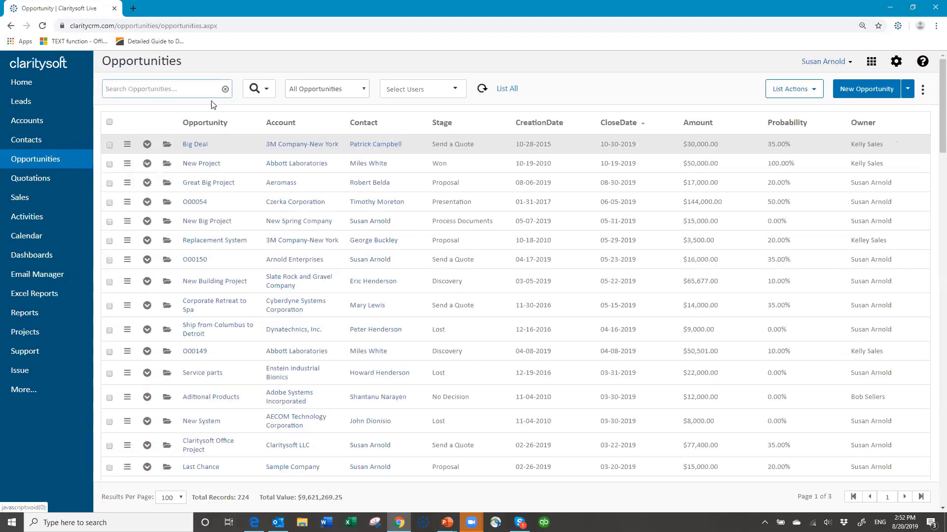
pyautogui.write('new spring')
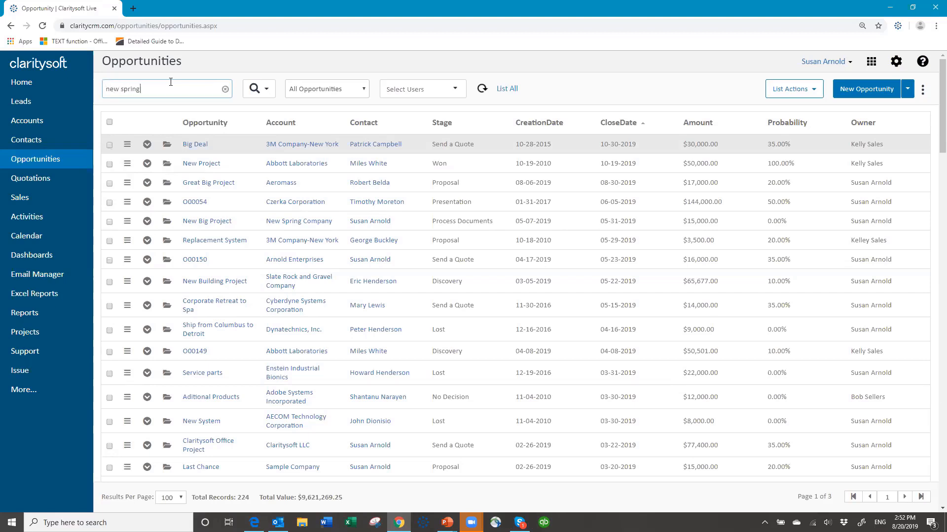
pyautogui.press('Return')
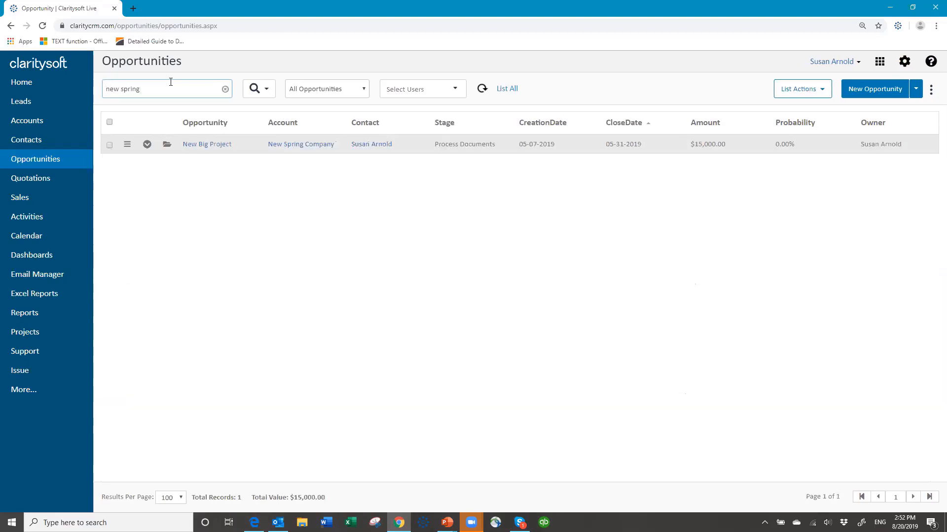
pyautogui.click(146, 147)
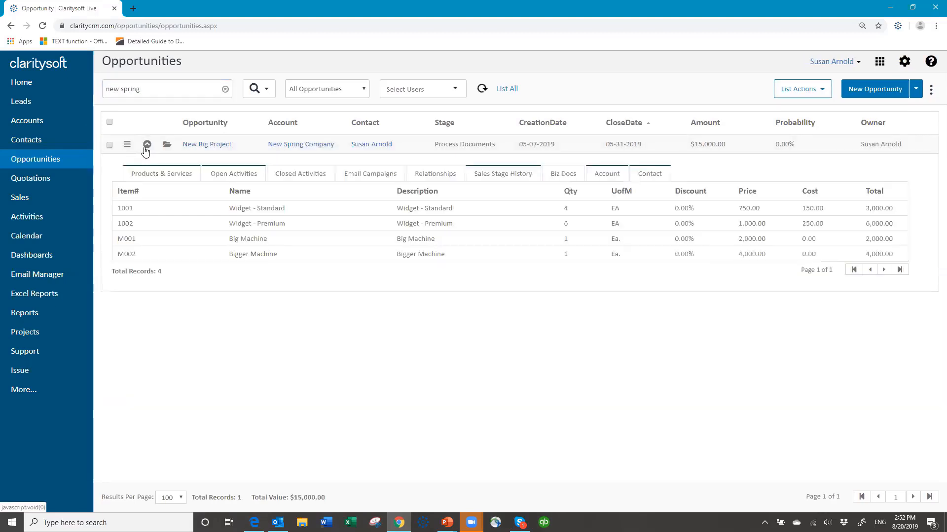
pyautogui.click(244, 177)
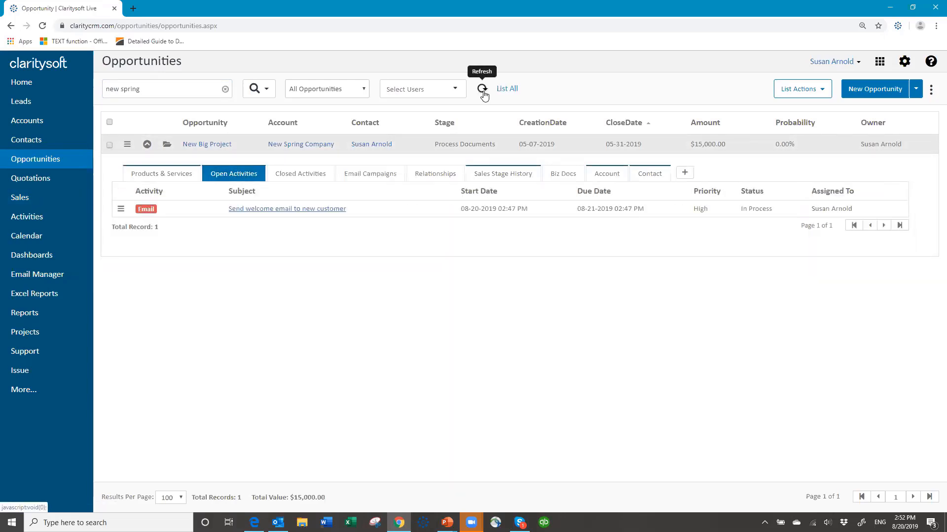
pyautogui.click(146, 144)
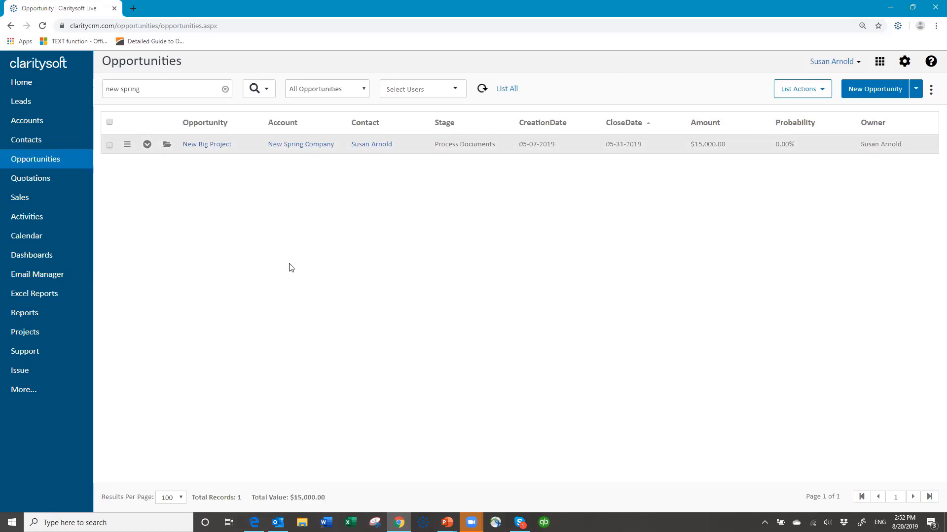
pyautogui.click(224, 93)
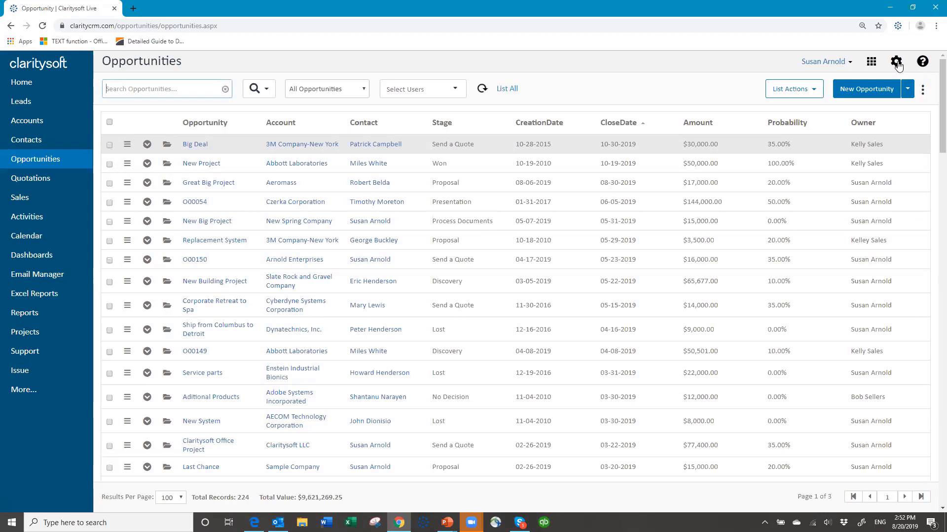
# Go to Settings and show the Action Plans list, including Documents test and Event Plan
pyautogui.click(896, 62)
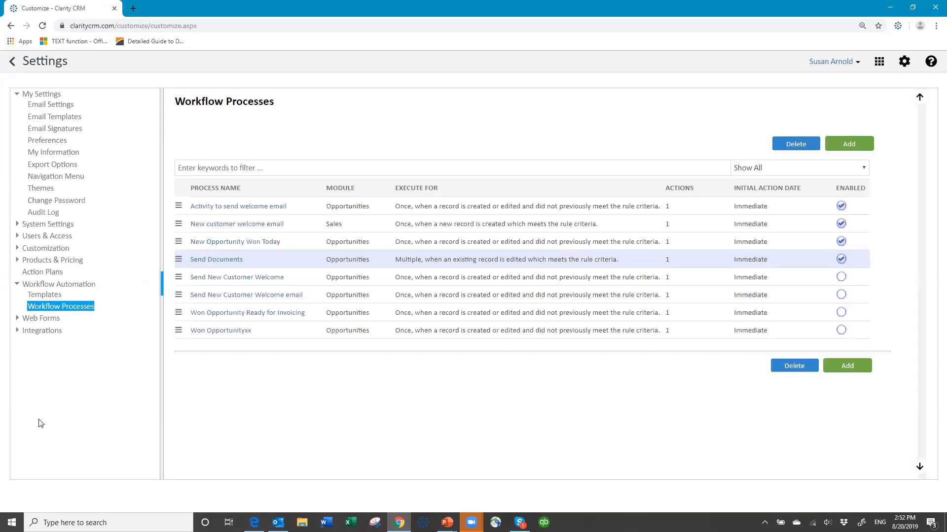
pyautogui.click(51, 274)
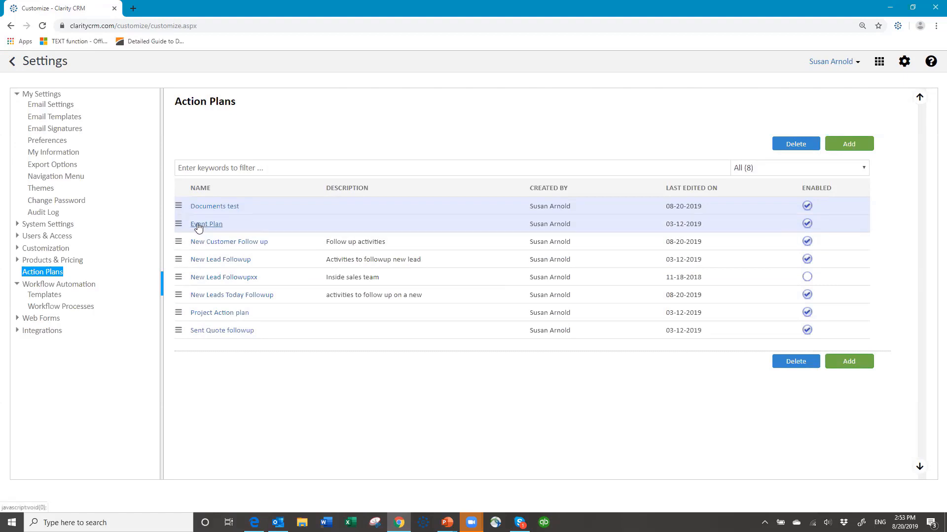
# Review the Event Plan action plan's five activities, then return to the Opportunities page
pyautogui.click(199, 225)
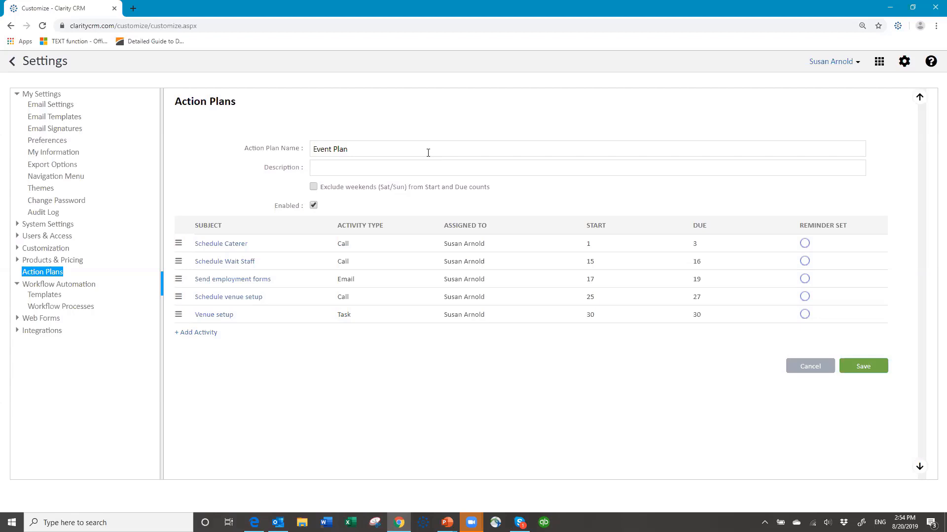
pyautogui.click(278, 97)
pyautogui.click(14, 63)
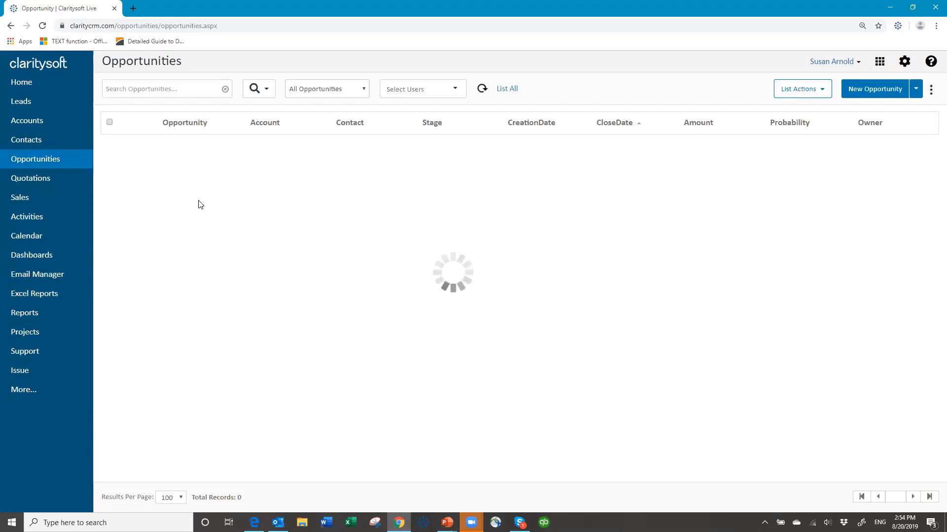
# Search 'new spr' and view New Big Project's open activities, now listing three Send Document emails
pyautogui.click(192, 84)
pyautogui.write('new spr')
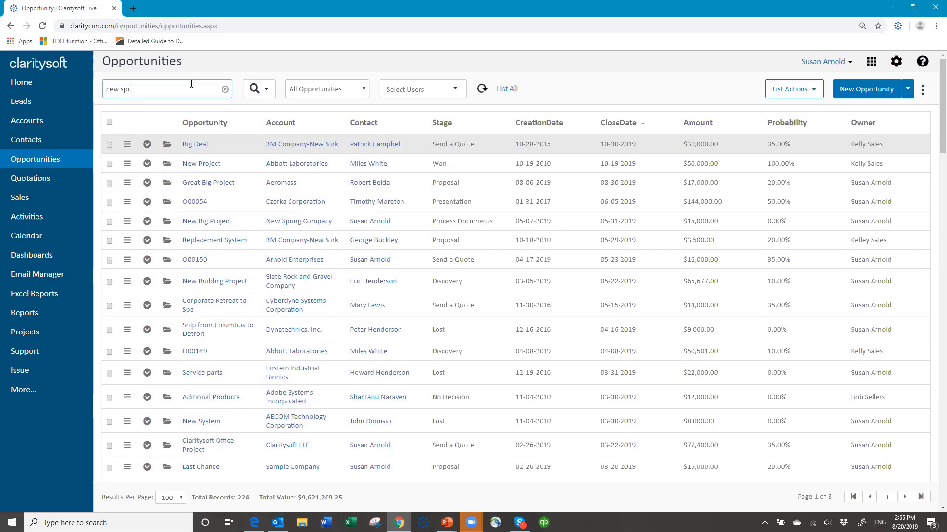
pyautogui.press('Return')
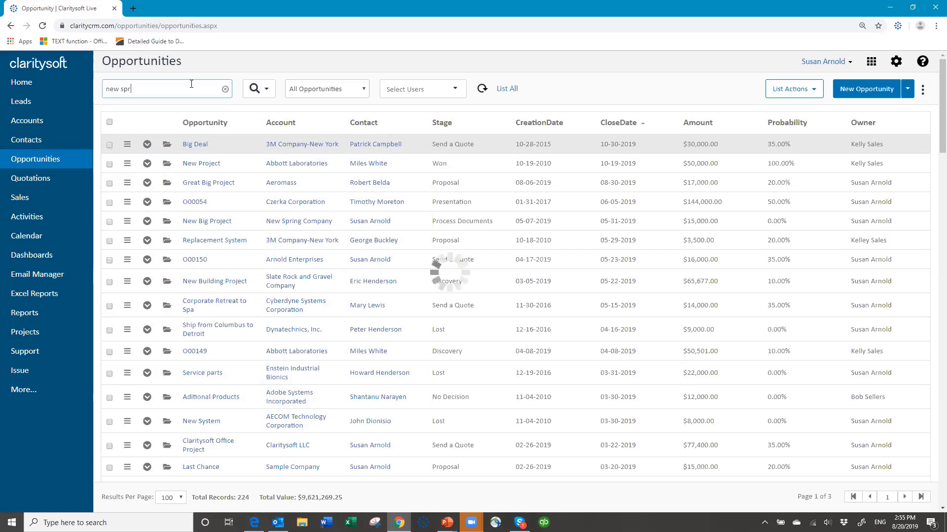
pyautogui.click(147, 144)
pyautogui.click(242, 177)
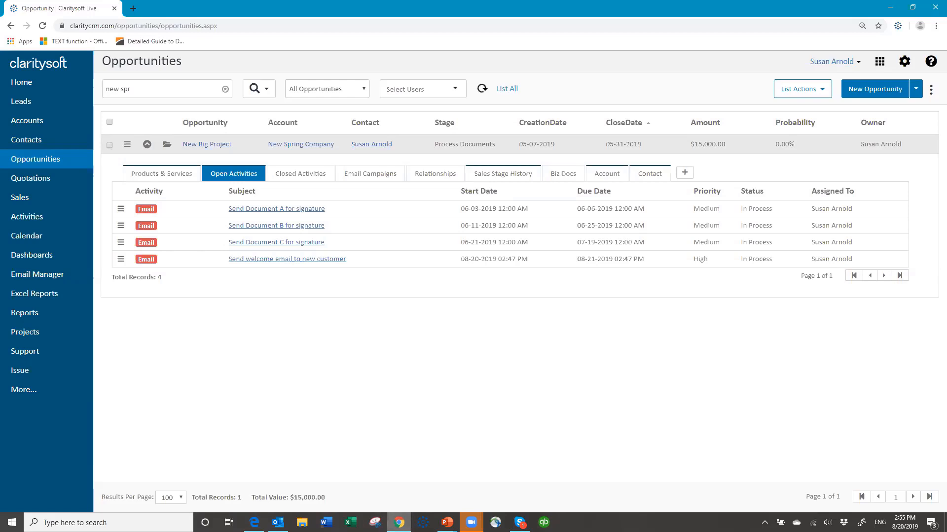
# Switch to the PowerPoint slideshow and advance to the 'Thank You for Attending' slide
pyautogui.moveTo(447, 522)
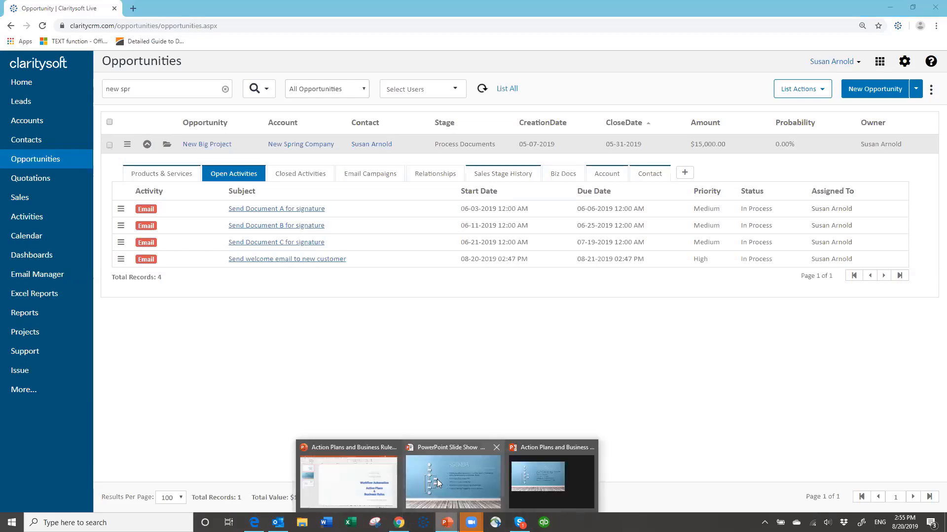
pyautogui.click(437, 479)
pyautogui.click(405, 266)
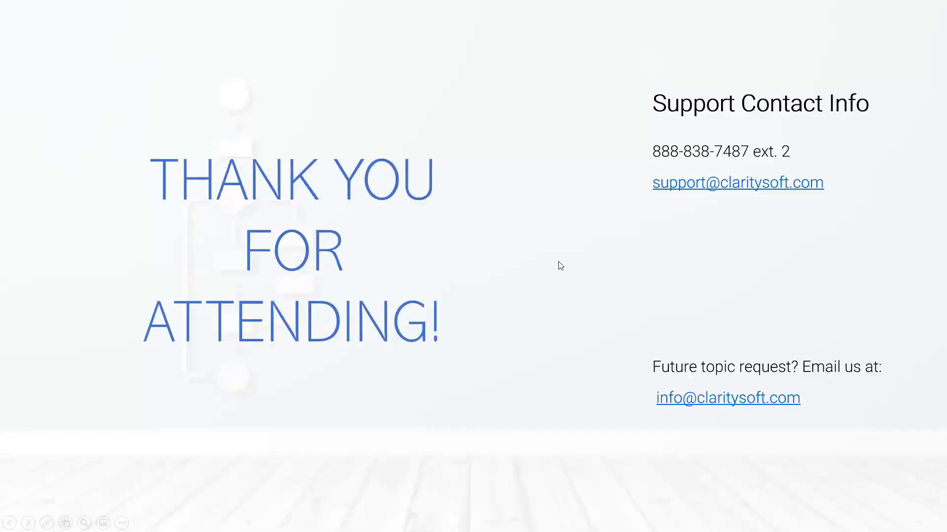